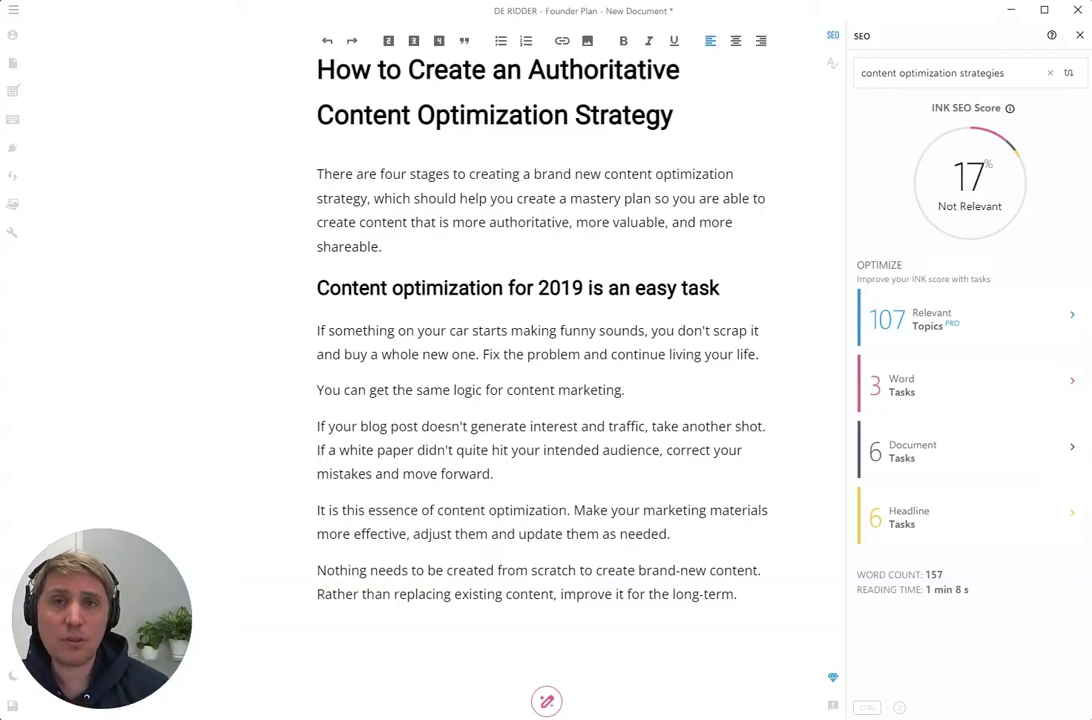
Step: Close the SEO panel so the article fills the editor
left_click(832, 35)
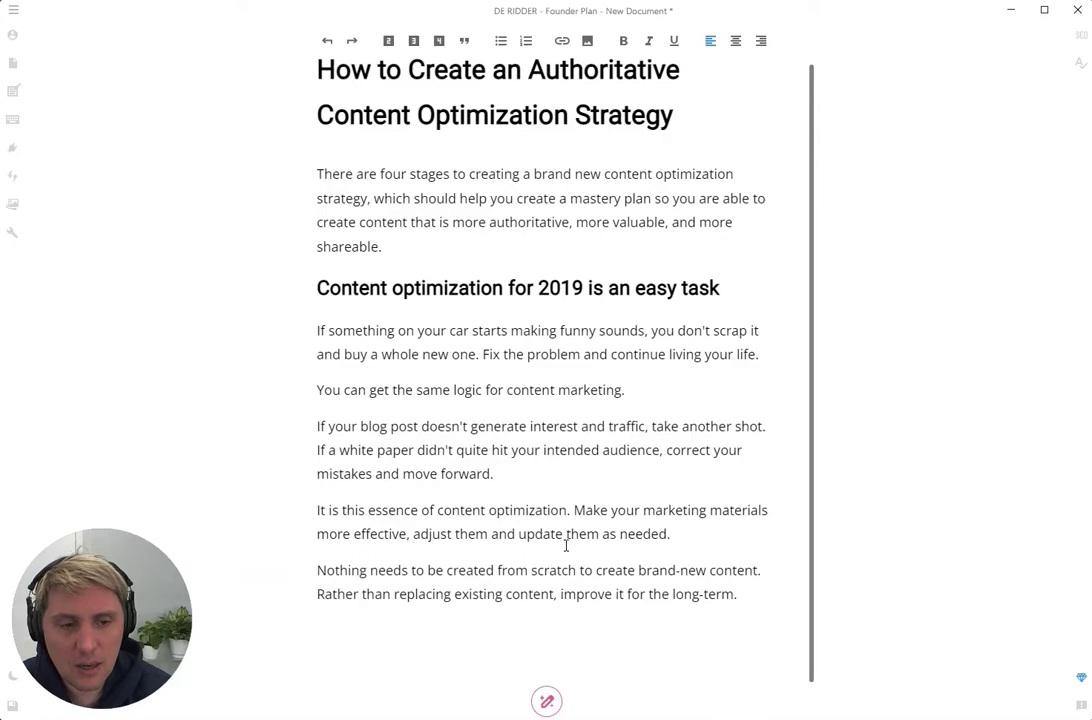
scroll(550, 615, "up", 1)
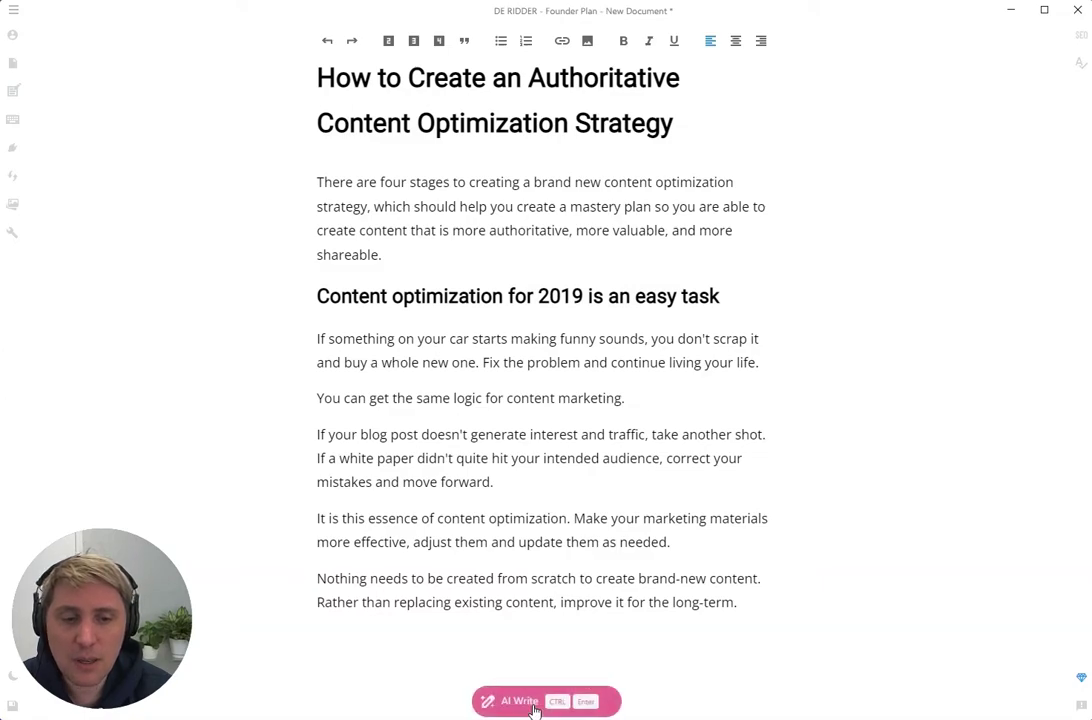
left_click(334, 643)
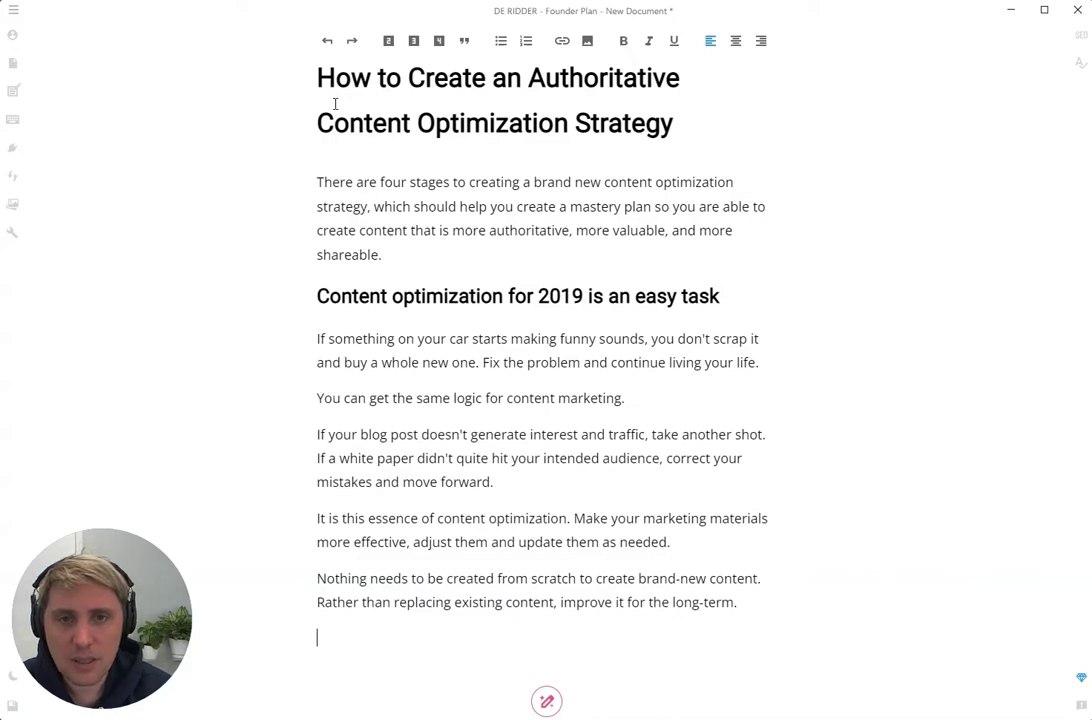
left_click(319, 78)
left_click(312, 180)
Step: Make the empty line below the last paragraph a second-level (H2) heading
left_click(334, 633)
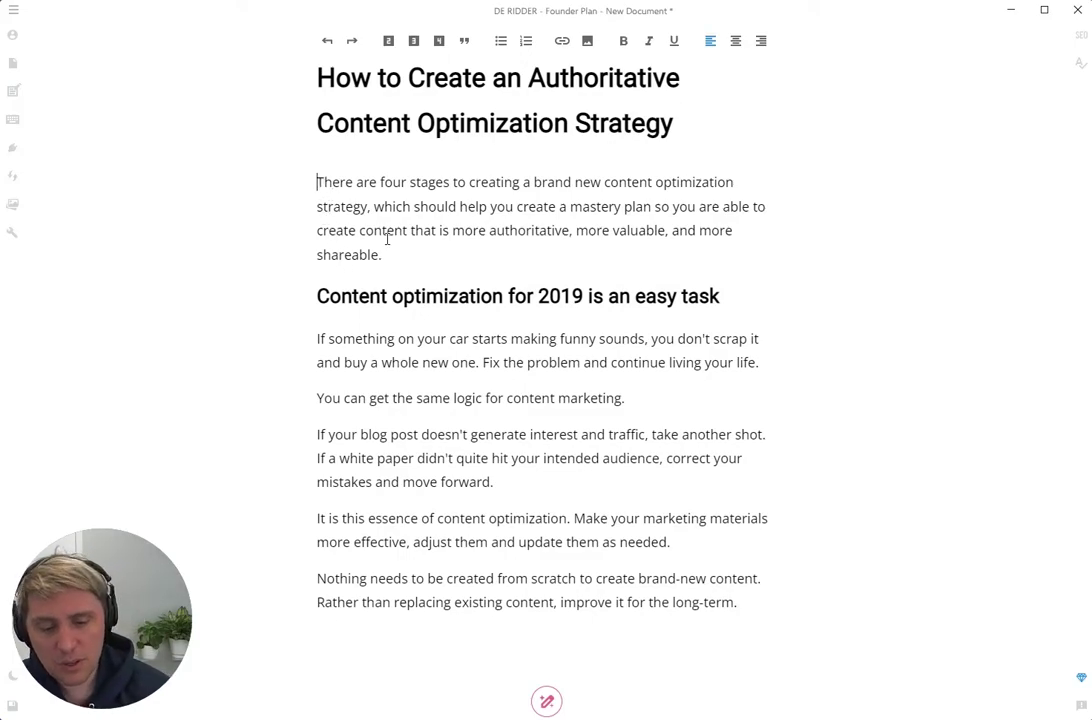
key("Return")
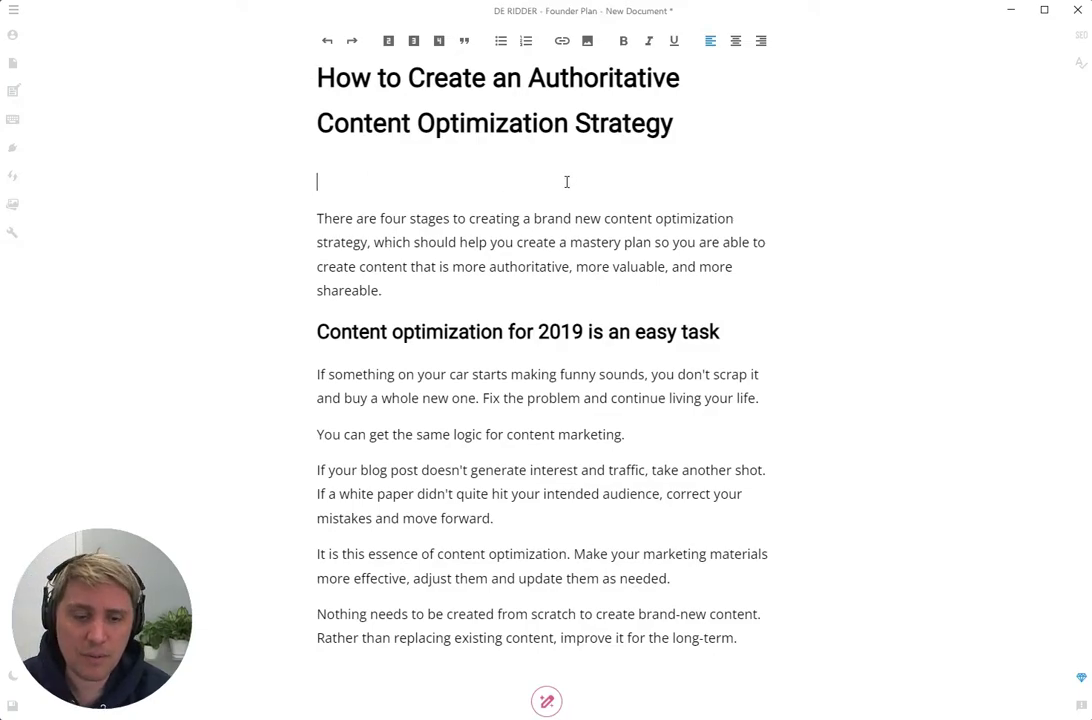
key("Delete")
left_click(331, 634)
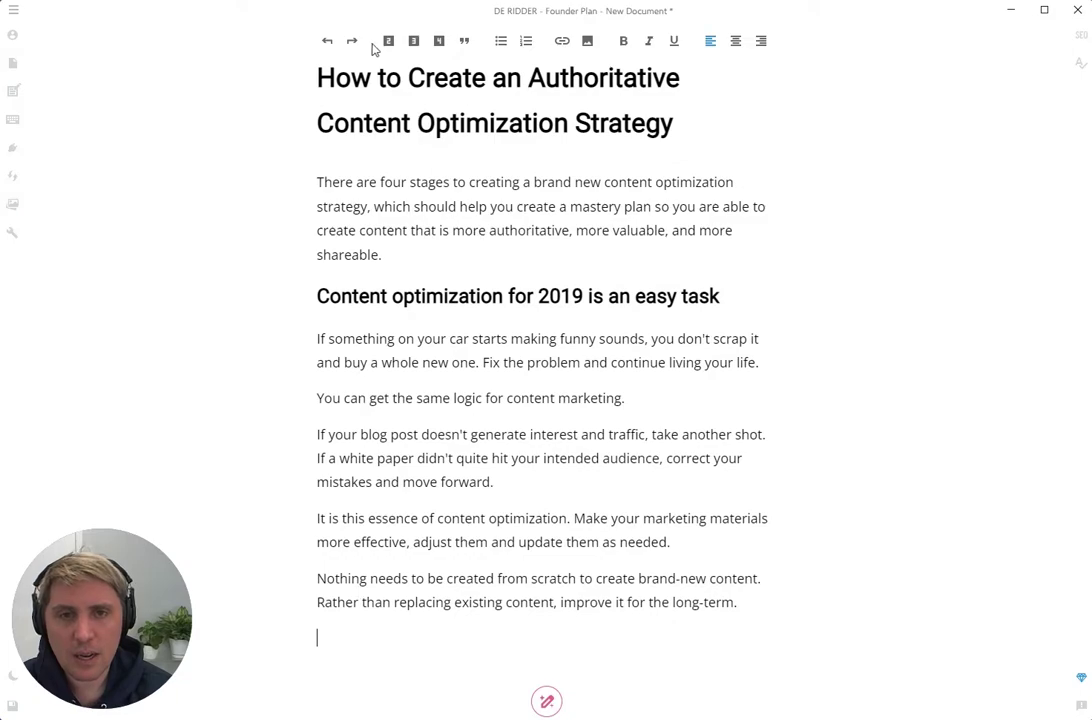
left_click(388, 42)
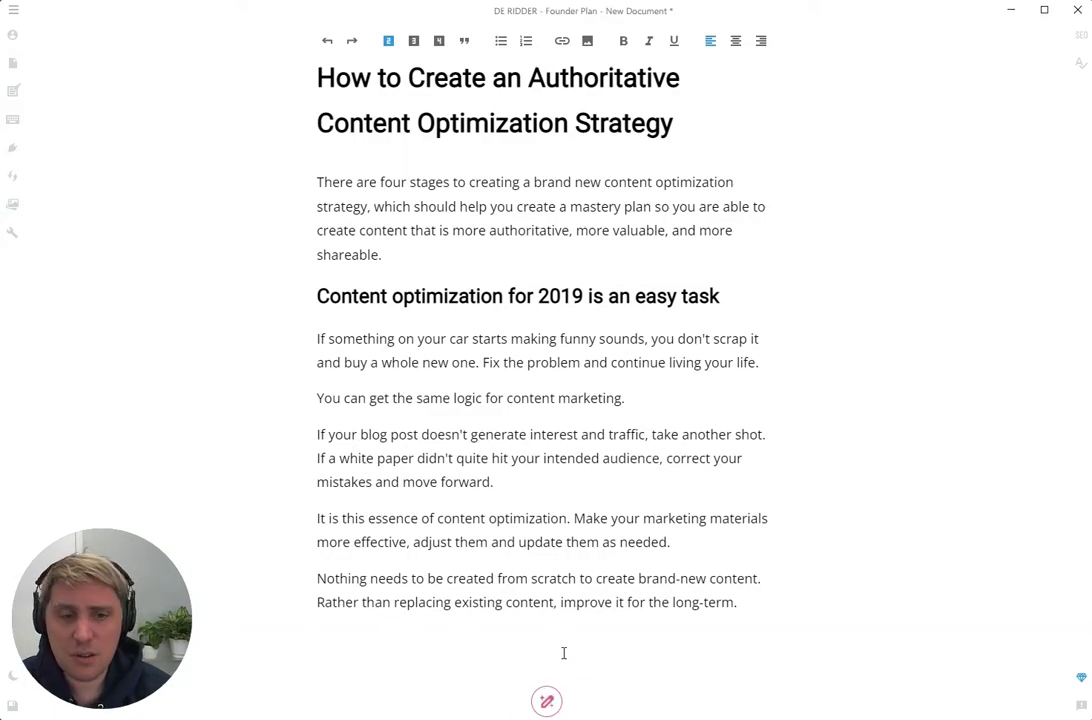
Step: Add and accept the AI-written heading 'The Future of Content Is Now'
left_click(528, 703)
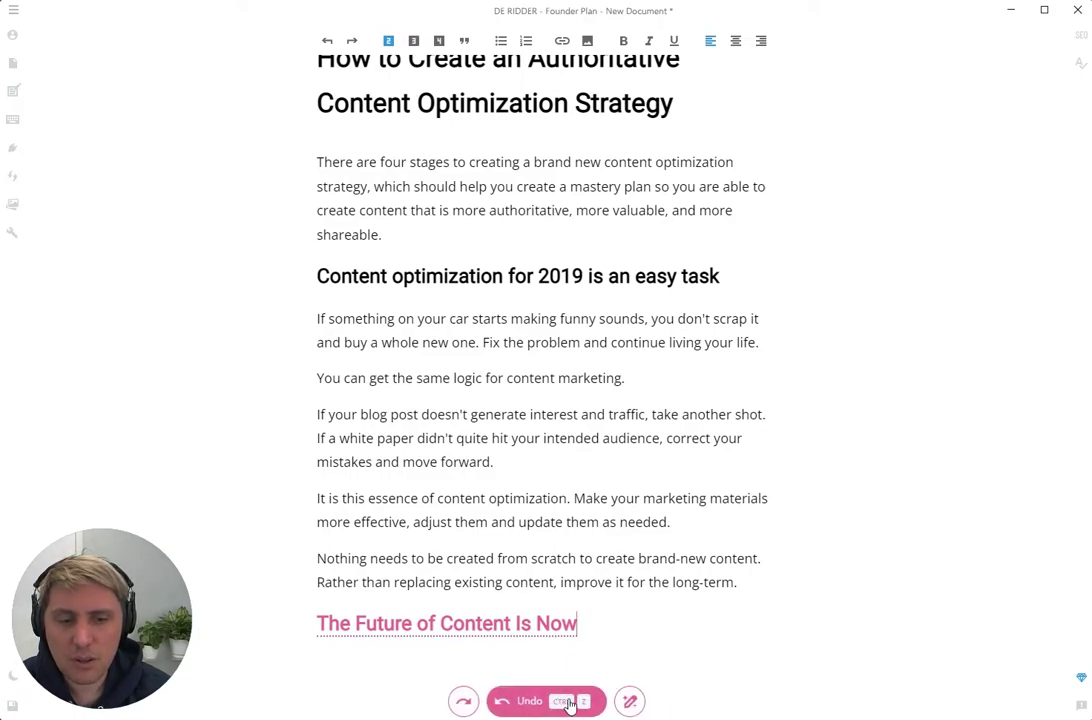
left_click(619, 707)
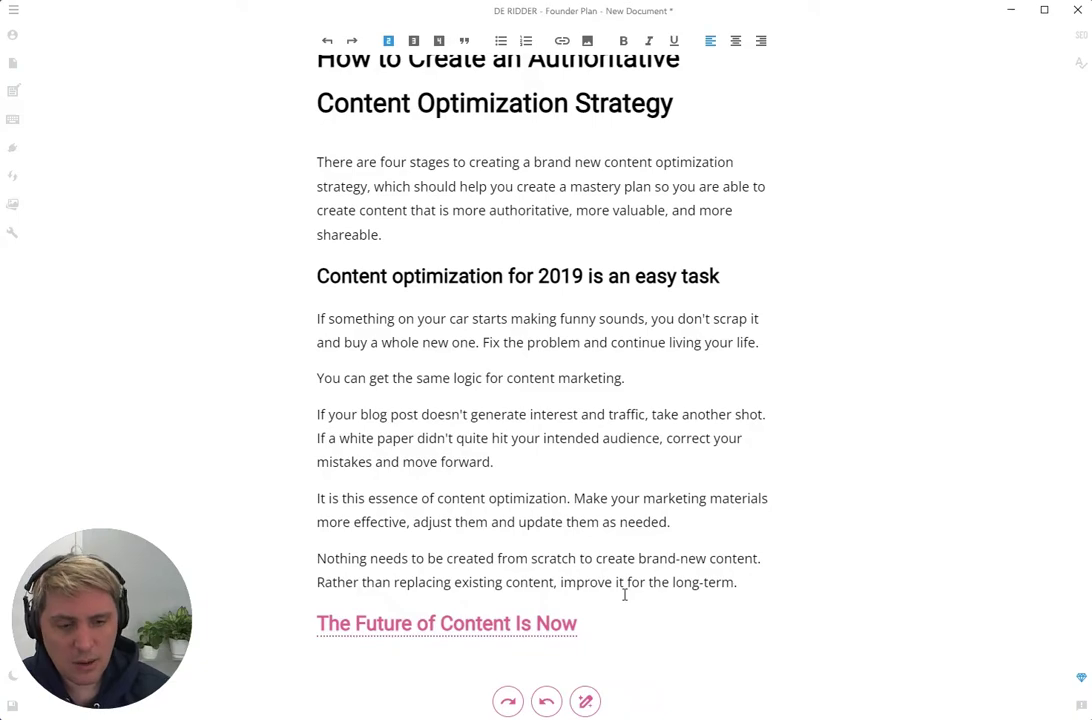
scroll(512, 511, "down", 1)
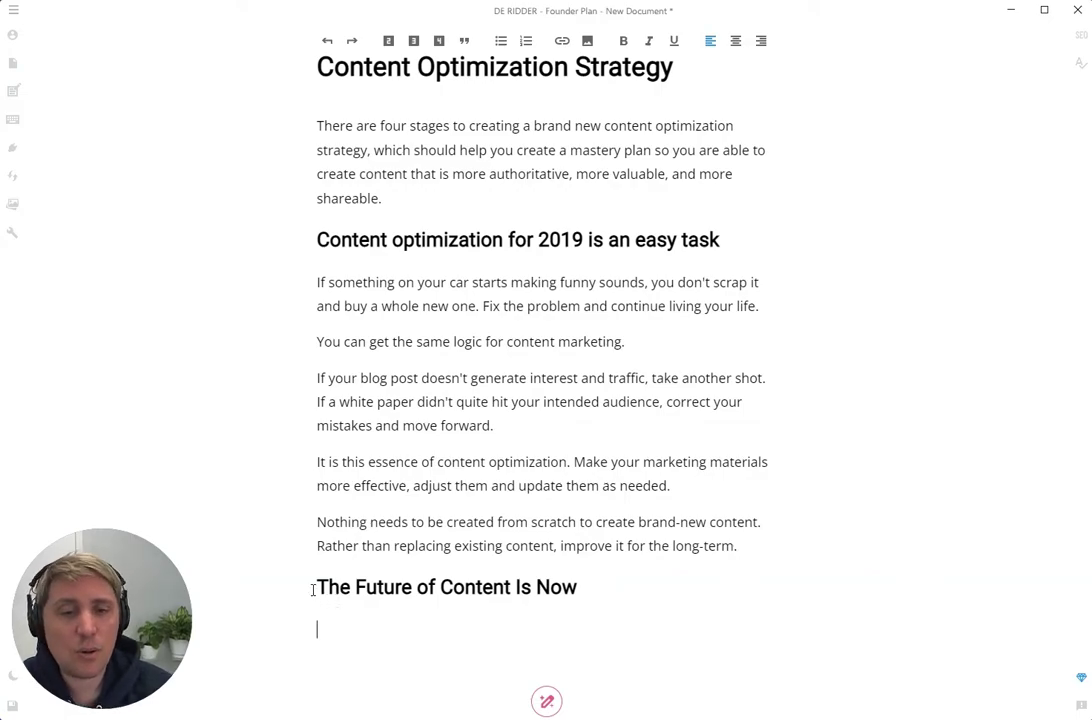
Step: Add and accept an AI-written paragraph on content marketing trends below the new heading
left_click(531, 706)
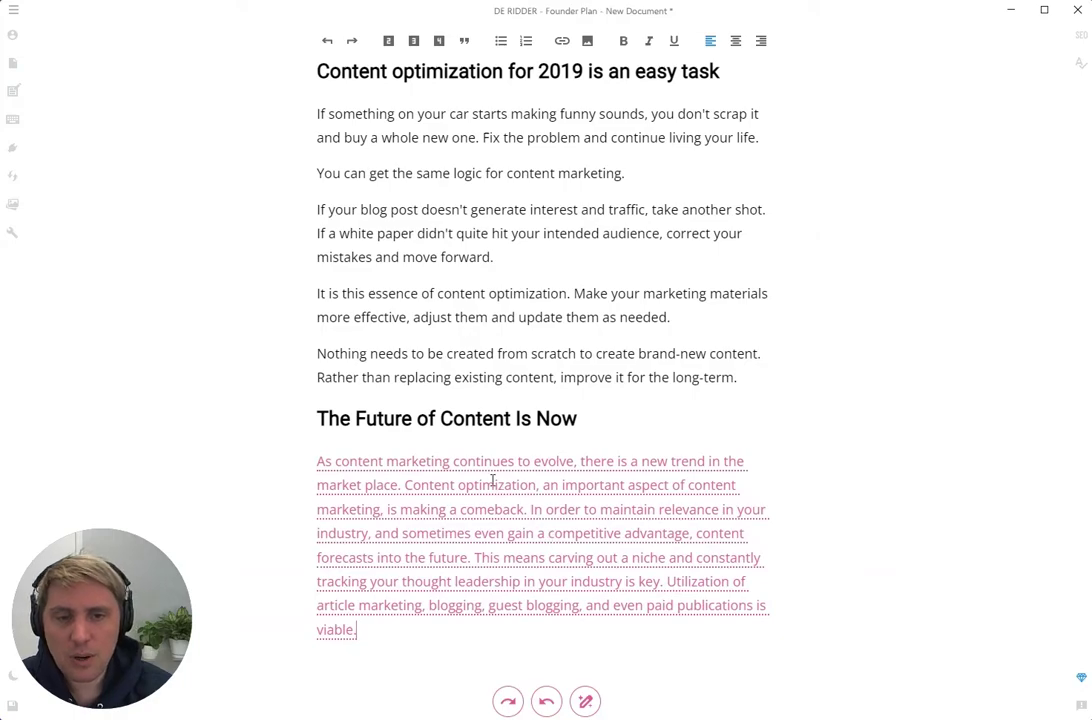
scroll(460, 520, "up", 3)
scroll(420, 575, "down", 3)
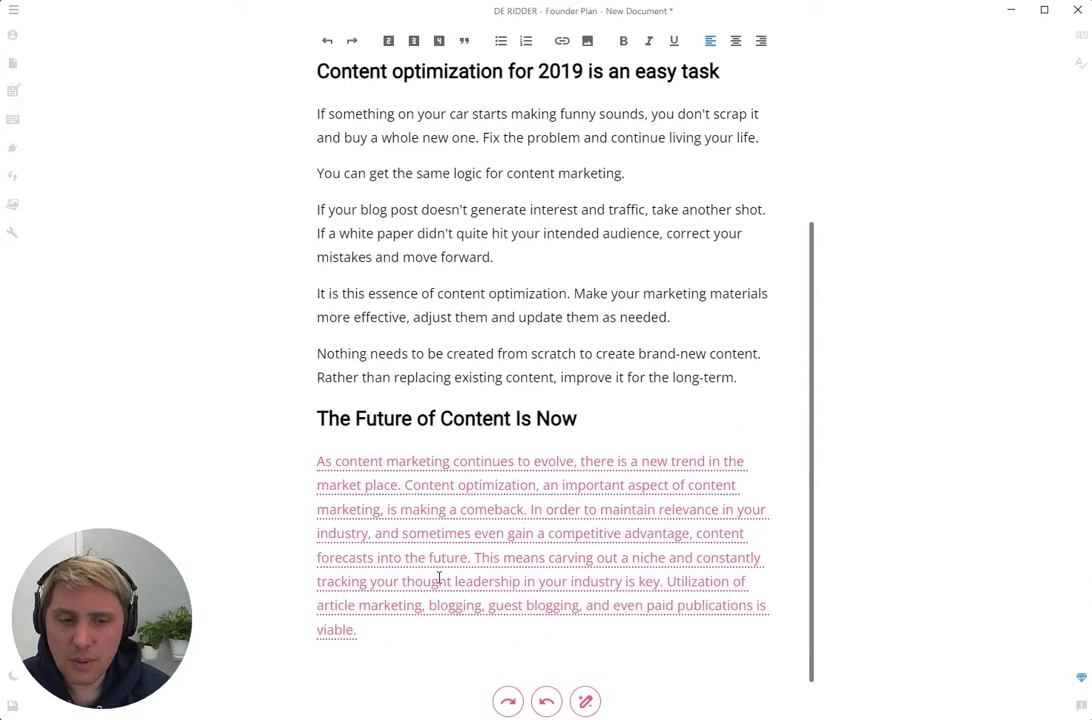
scroll(486, 486, "up", 1)
left_click_drag(328, 487, 550, 487)
scroll(461, 414, "up", 3)
left_click_drag(300, 72, 707, 124)
left_click_drag(741, 600, 307, 166)
left_click(356, 181)
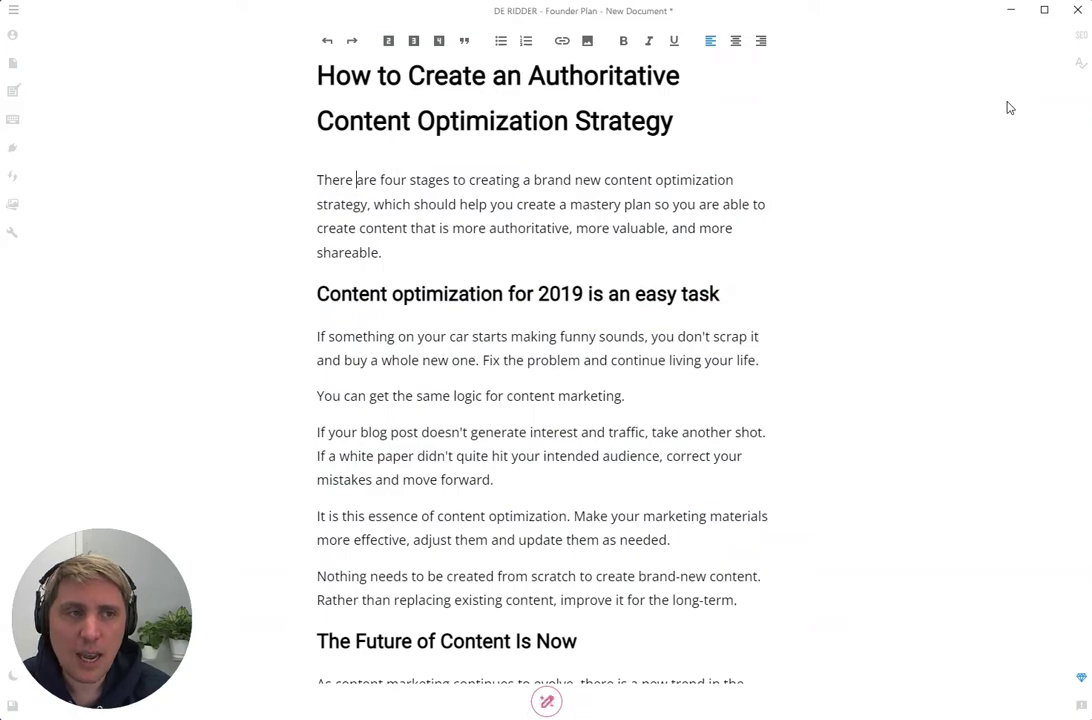
Step: Reopen the SEO panel and start a bulleted list after 'viable.'
left_click(1081, 35)
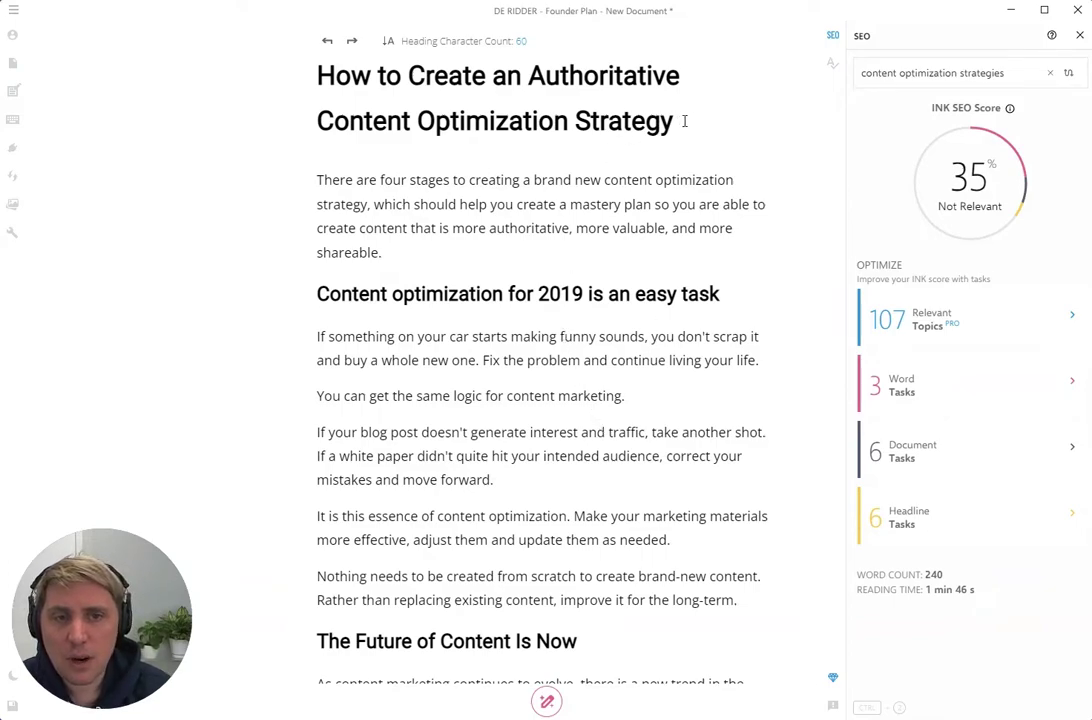
scroll(600, 350, "down", 3)
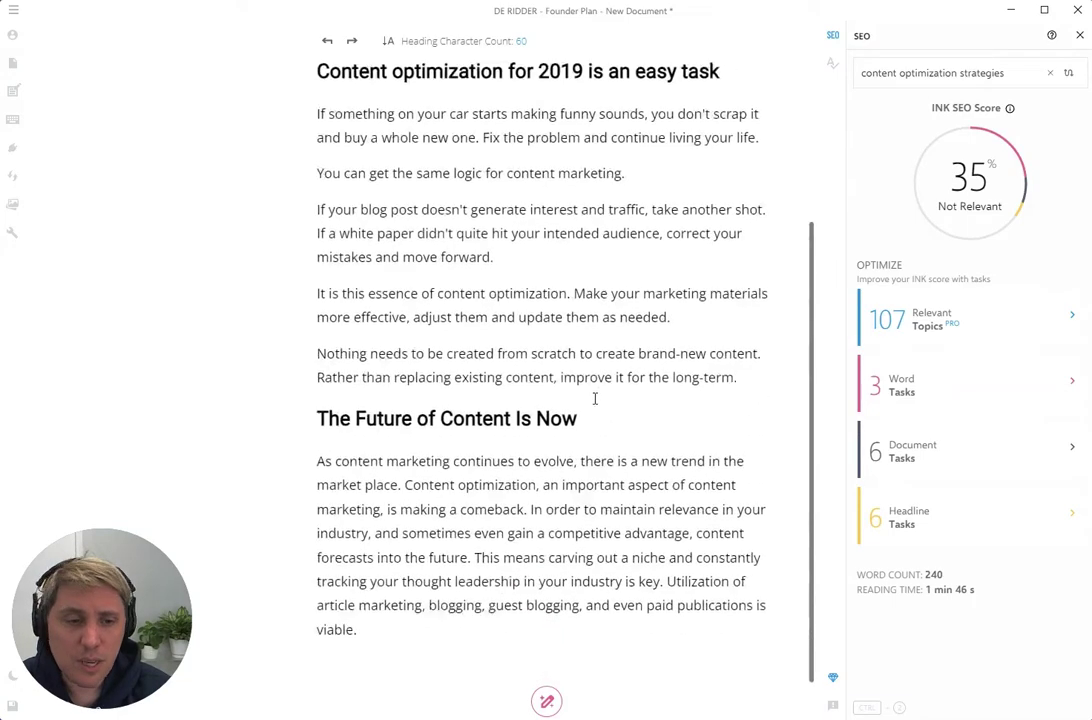
left_click(455, 616)
key("Return")
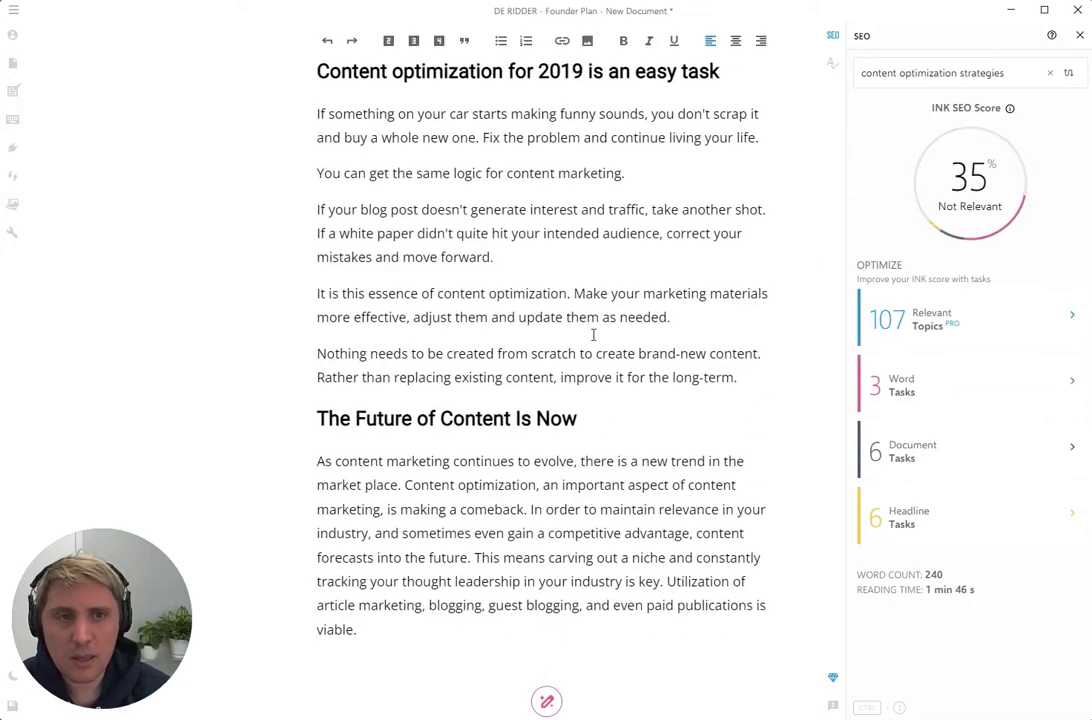
left_click(501, 40)
Step: Fill the list with One, Two, Three, Four and an AI-written fifth item
type("One")
key("Return")
type("Two")
key("Return")
type("Three")
key("Return")
type("Four")
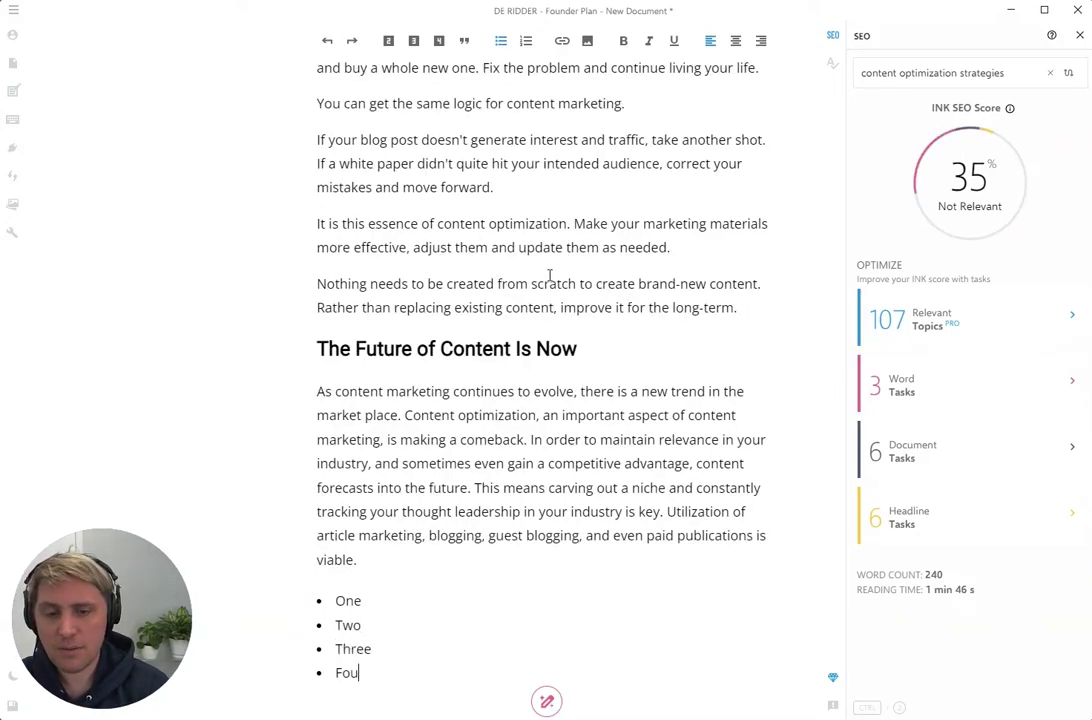
key("Return")
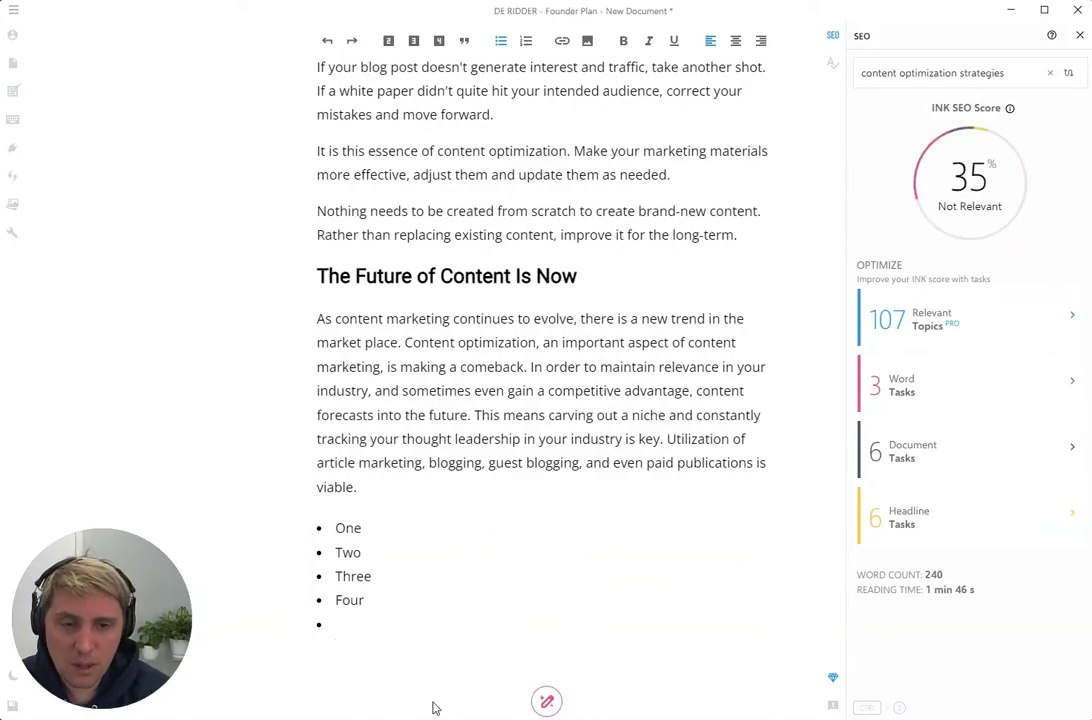
left_click(533, 703)
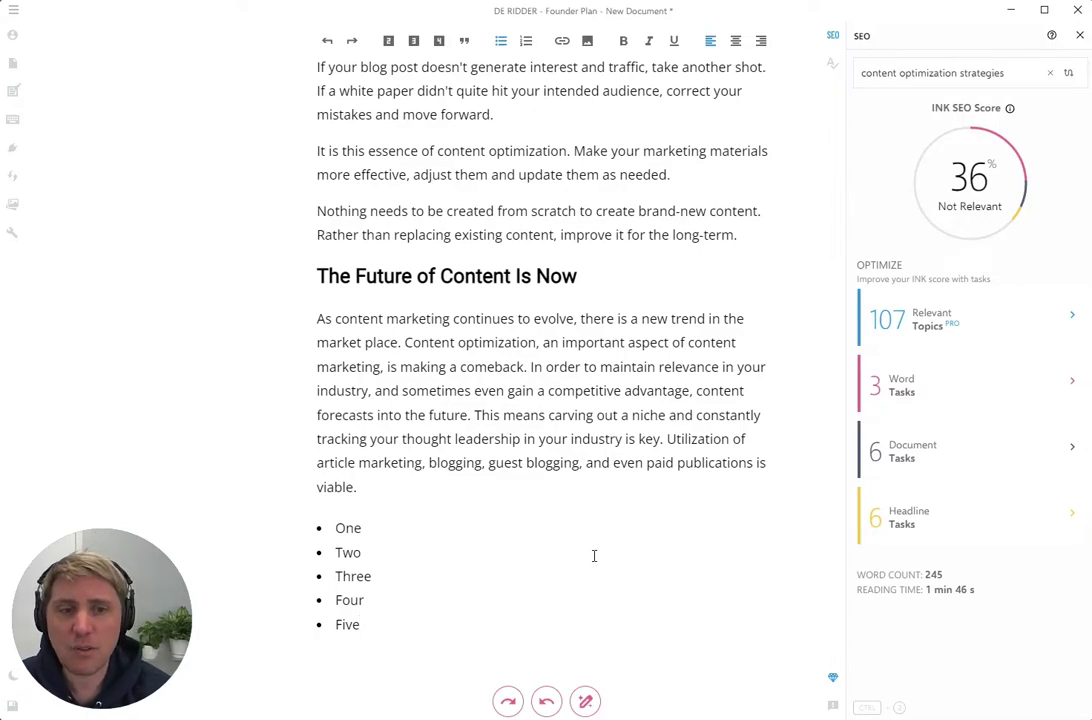
key("Return")
Step: Check the finished five-item list, with the SEO score at 36%
scroll(480, 600, "down", 1)
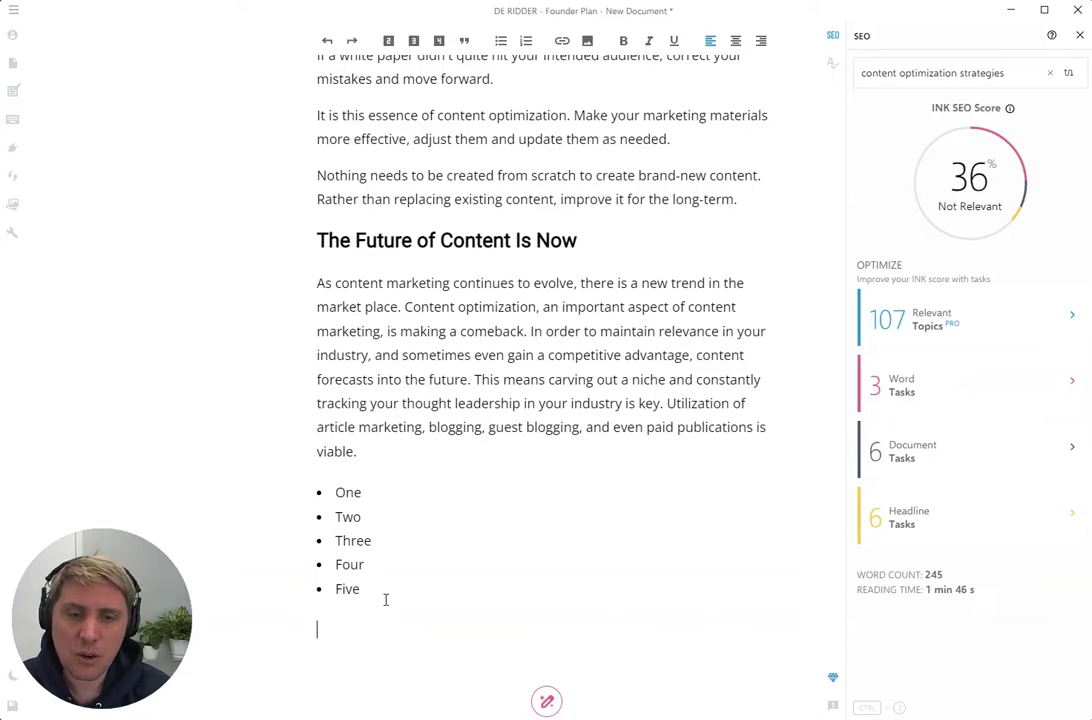
left_click_drag(380, 587, 326, 490)
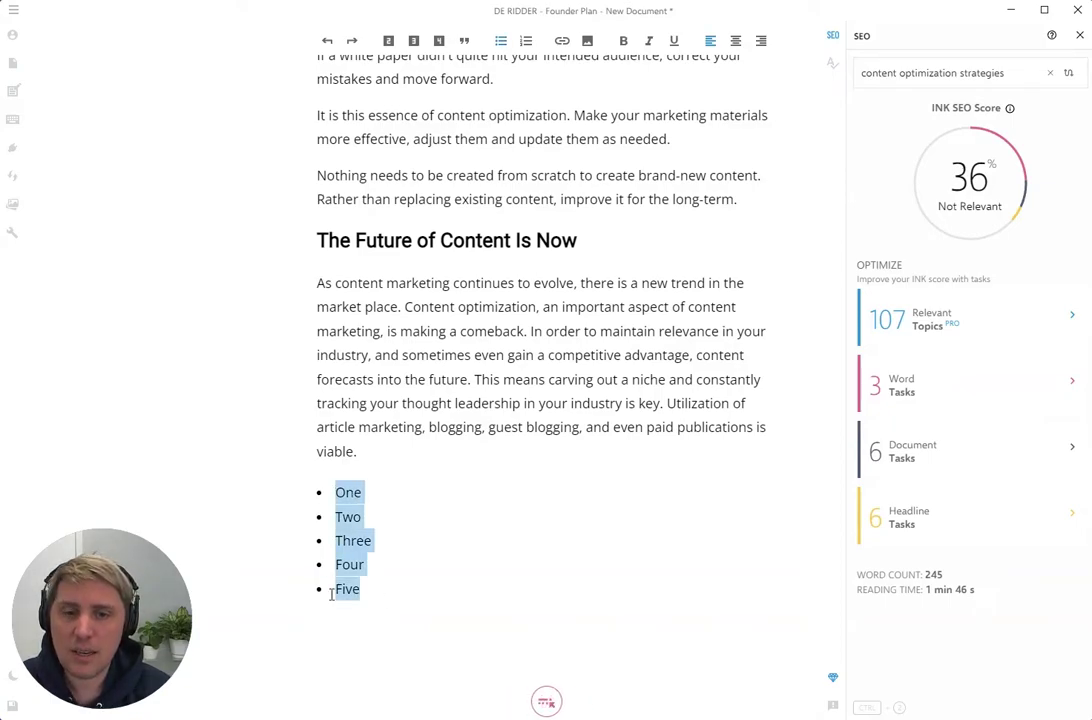
left_click(329, 627)
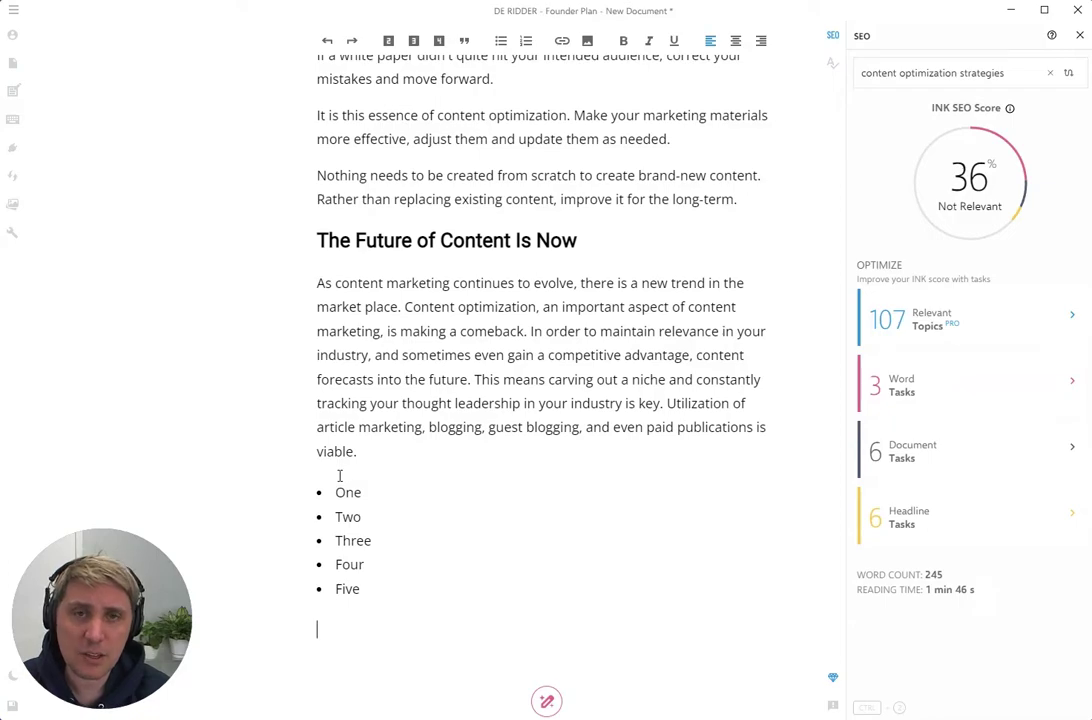
scroll(469, 522, "up", 1)
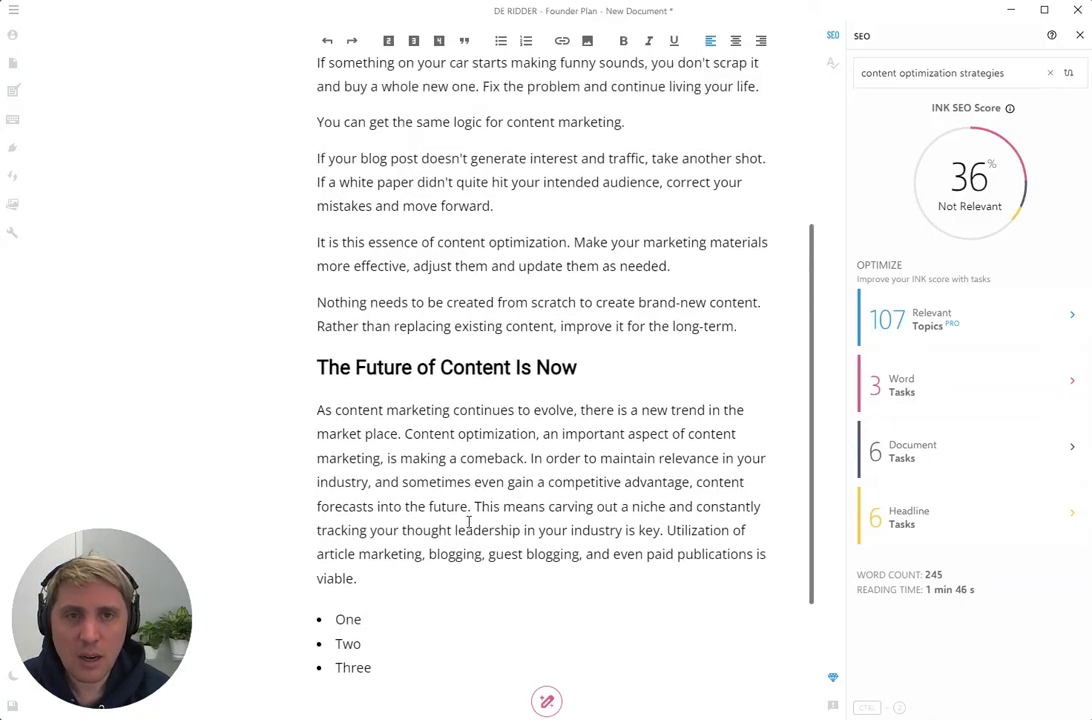
scroll(447, 250, "up", 2)
Step: Delete the existing title heading of the article
left_click_drag(674, 124, 307, 68)
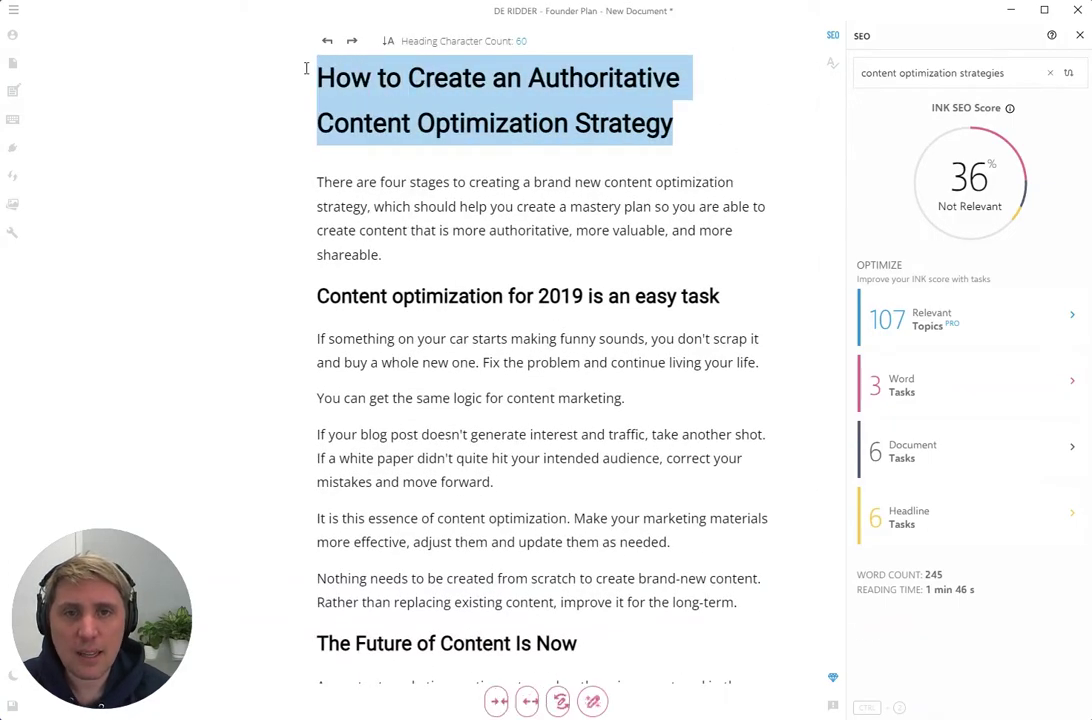
key("BackSpace")
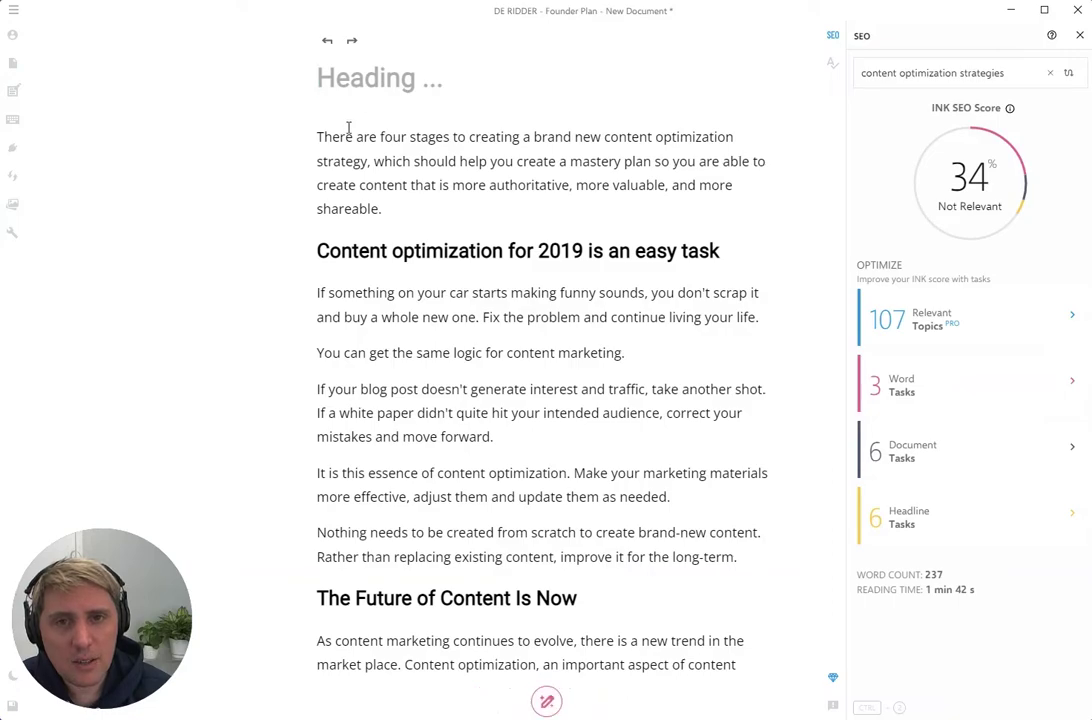
left_click_drag(329, 137, 433, 532)
left_click(433, 522)
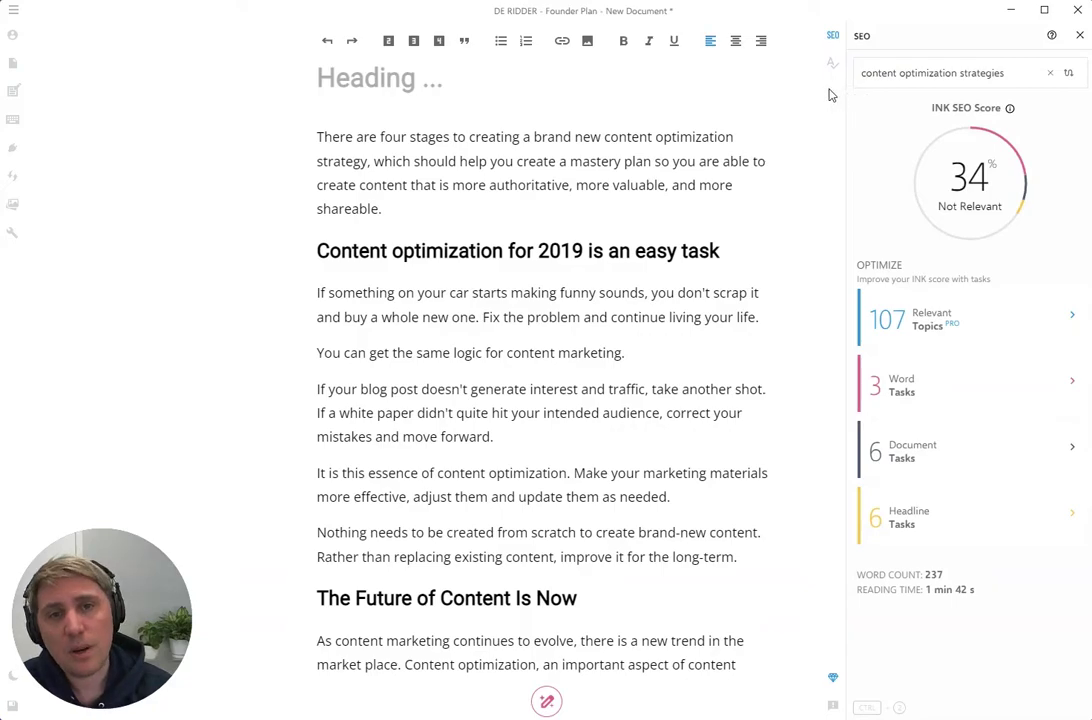
left_click_drag(340, 137, 444, 533)
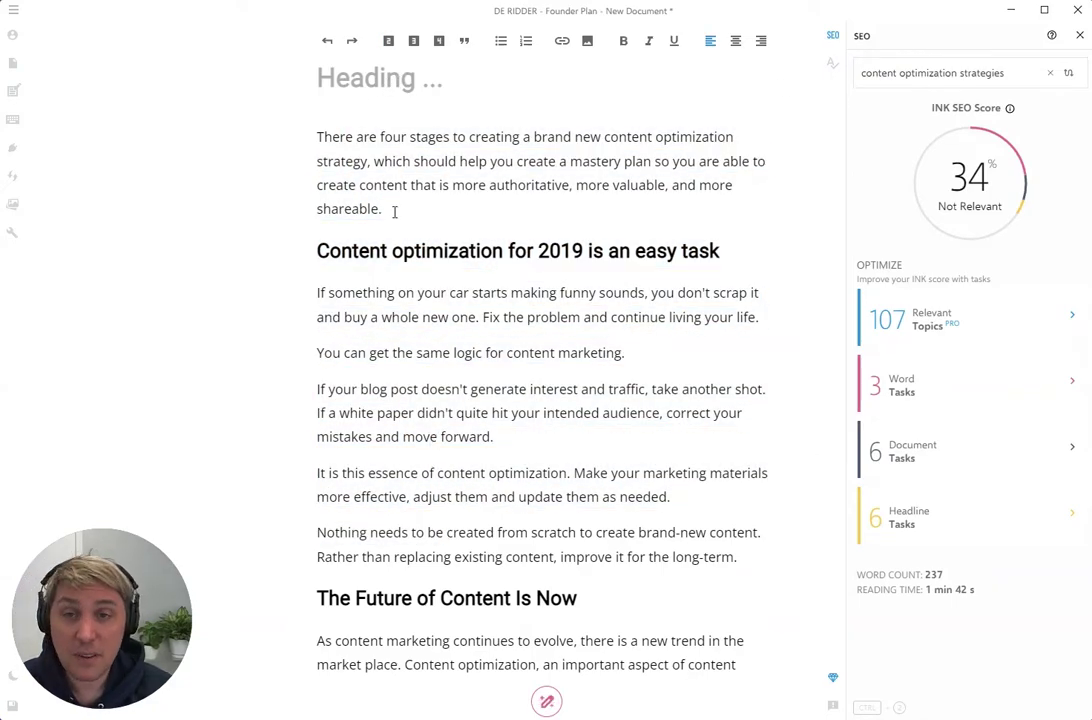
Step: Have AI write the title 'The Complete Guide to Content Optimization' in the empty heading
left_click(378, 92)
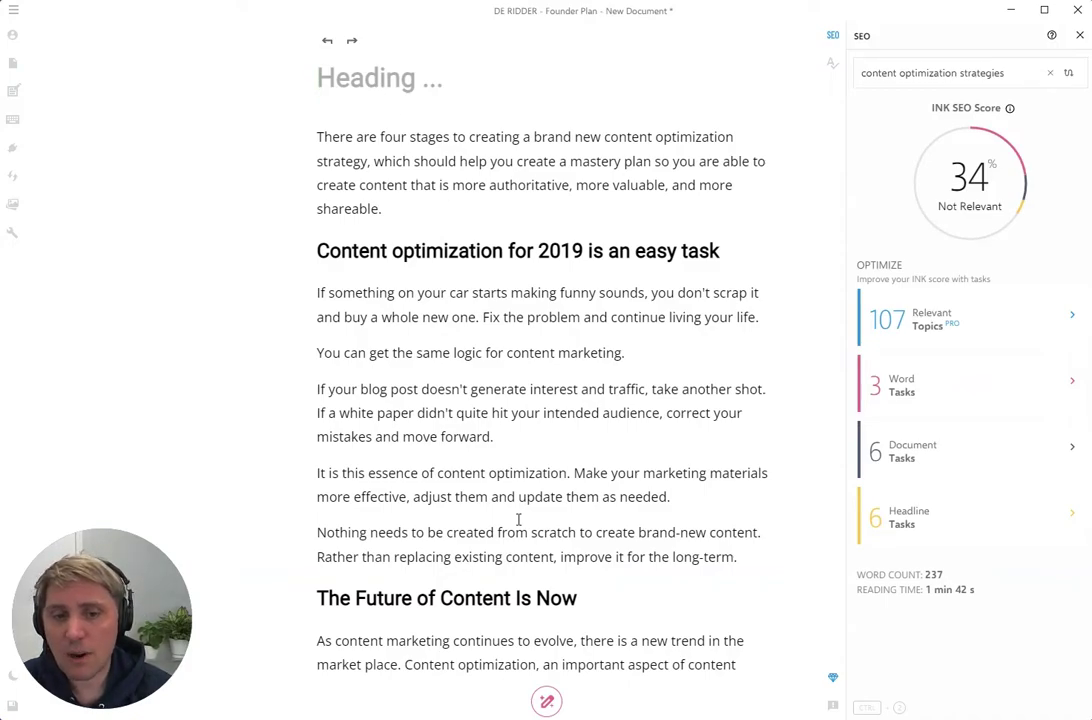
left_click(522, 703)
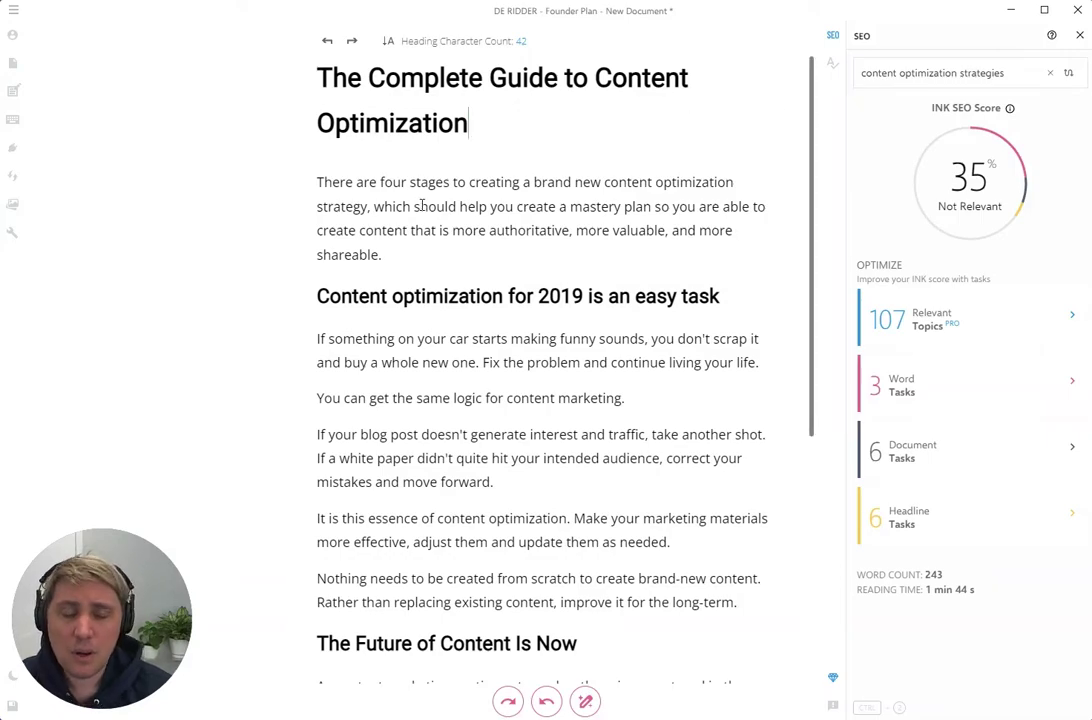
left_click(515, 578)
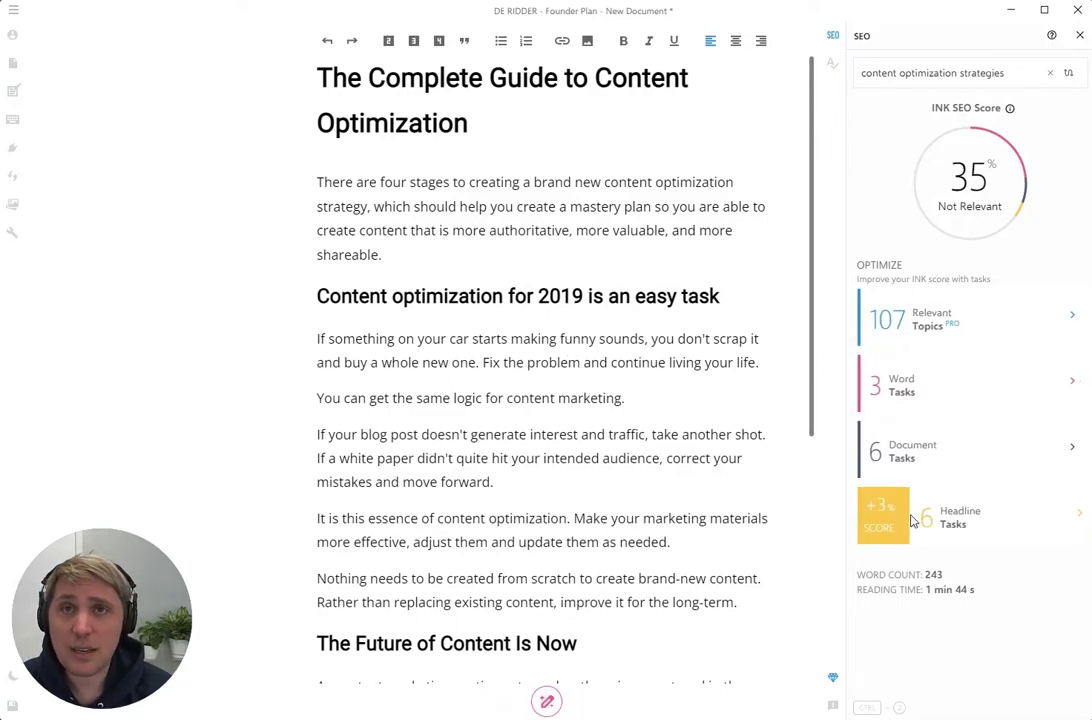
left_click_drag(502, 122, 300, 85)
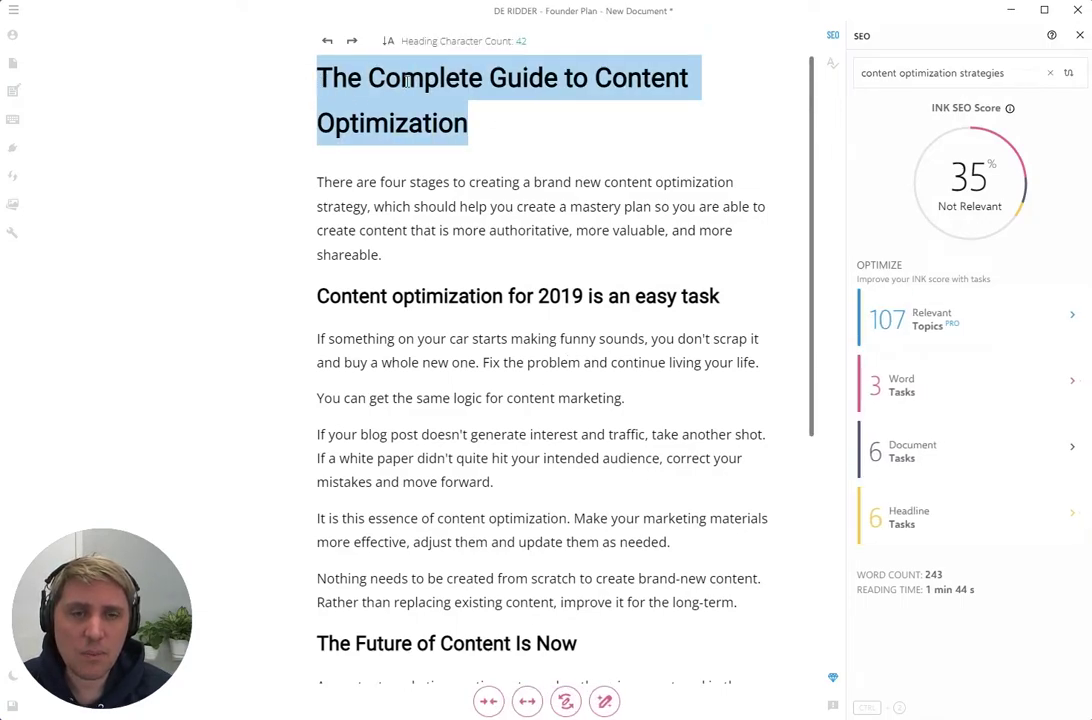
Step: Open the title's headline tasks and review the Headline Relevance details
left_click(906, 526)
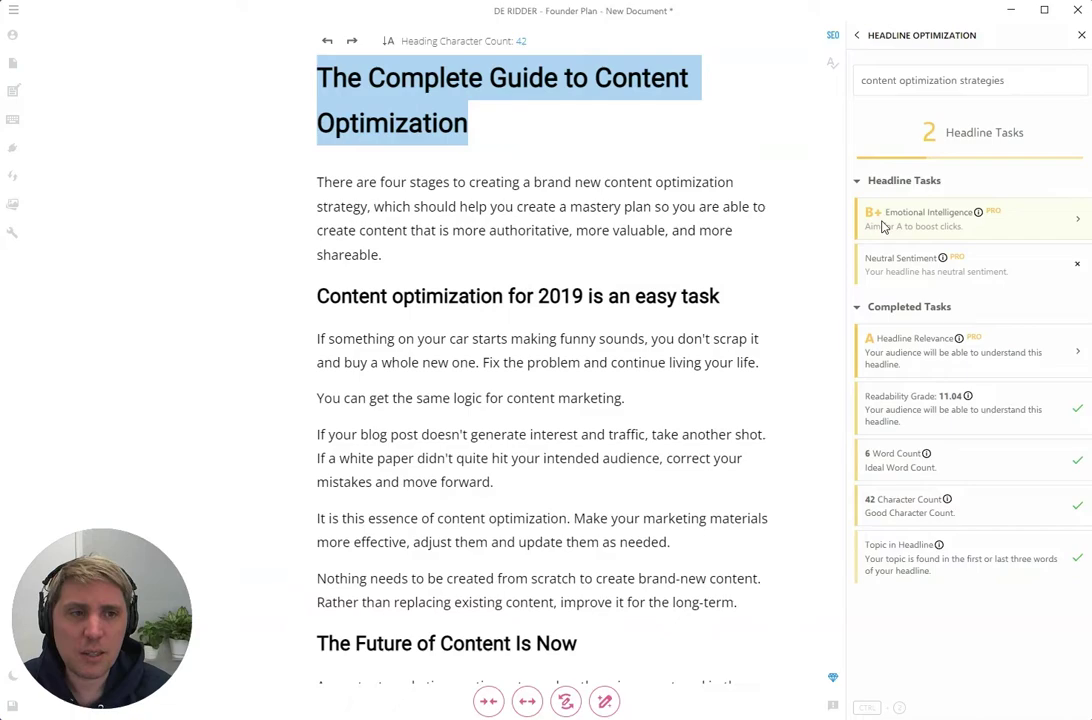
left_click(910, 362)
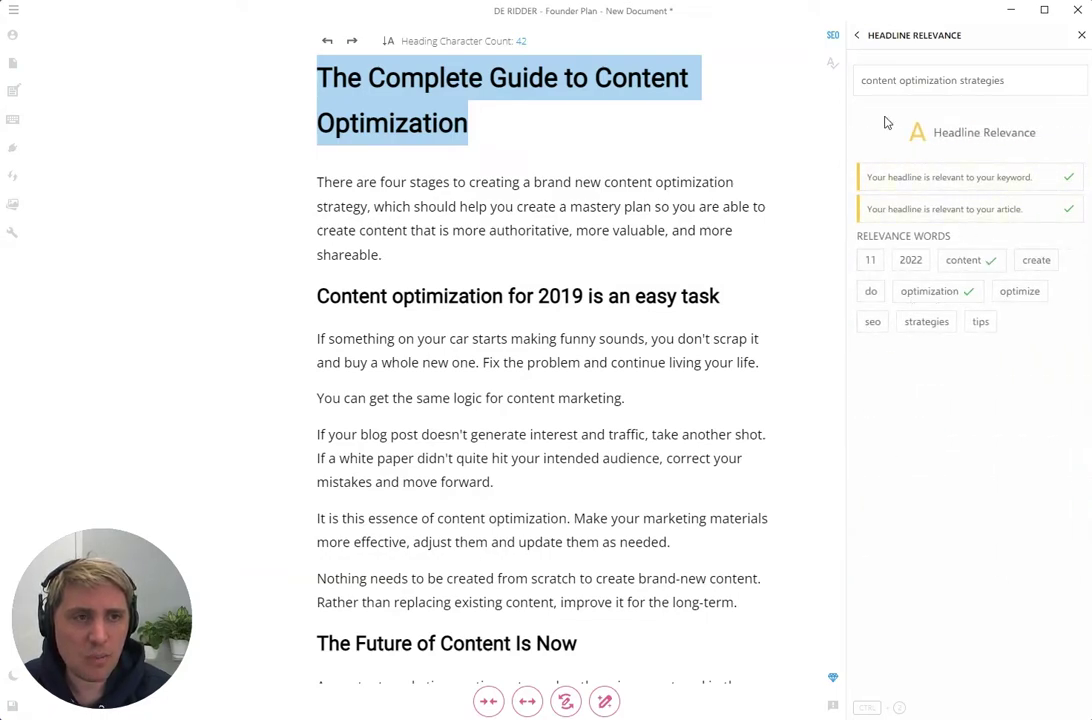
left_click(859, 37)
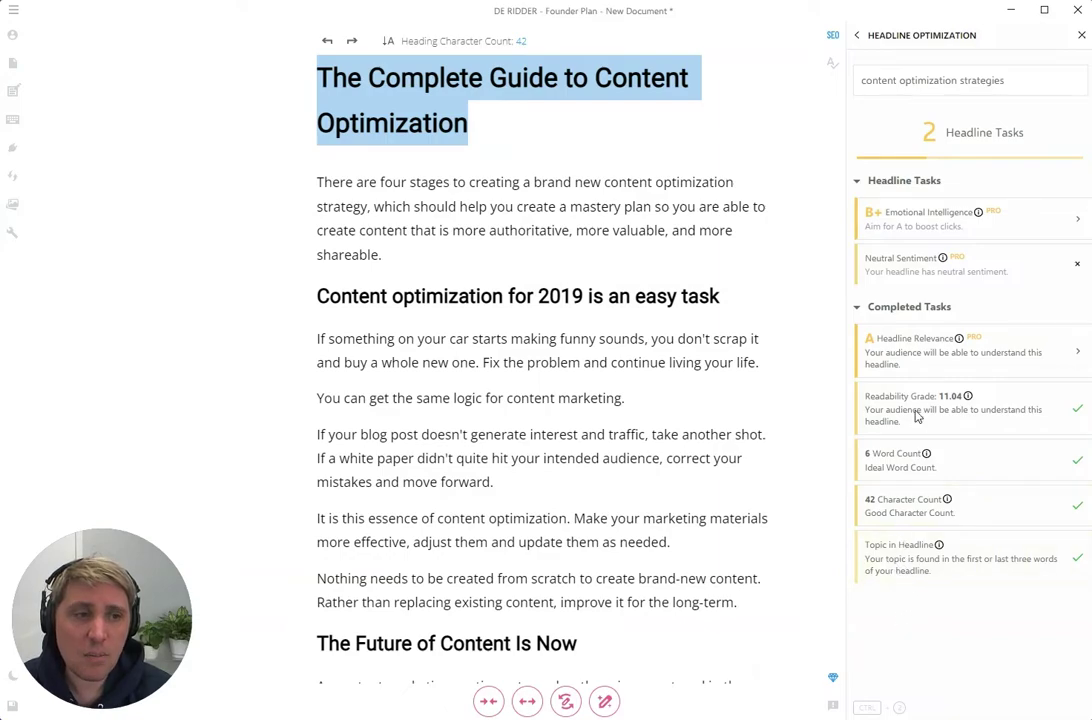
left_click(486, 124)
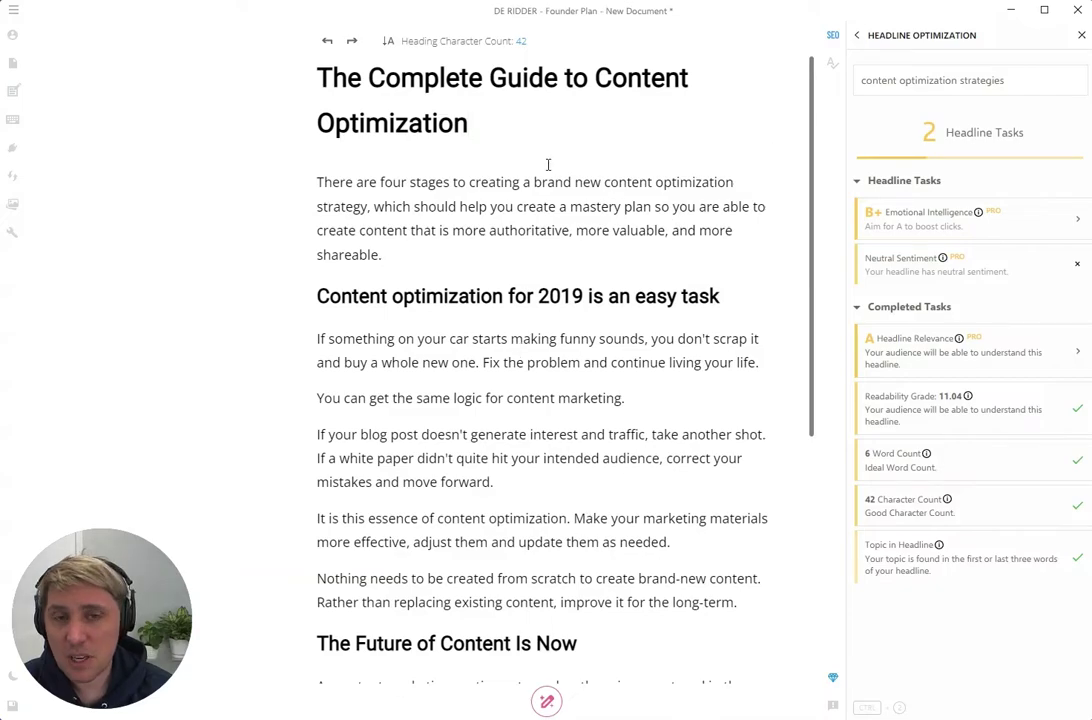
Step: Review Emotional Intelligence's Trust word examples, then return to the 39% SEO overview
left_click(893, 224)
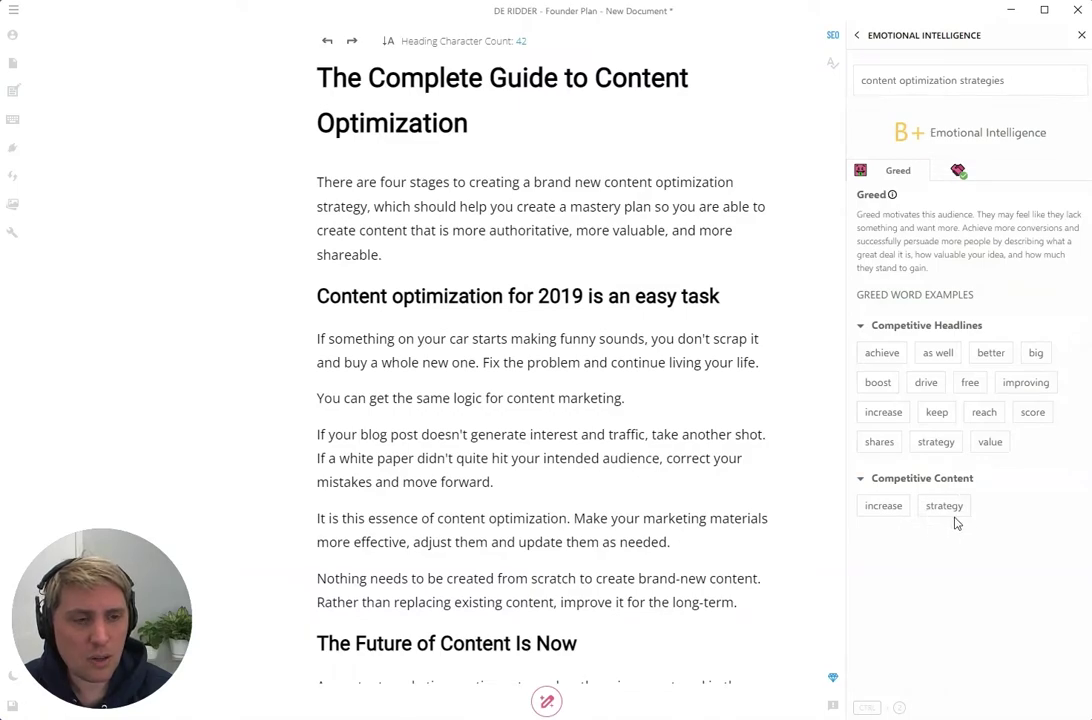
left_click(903, 93)
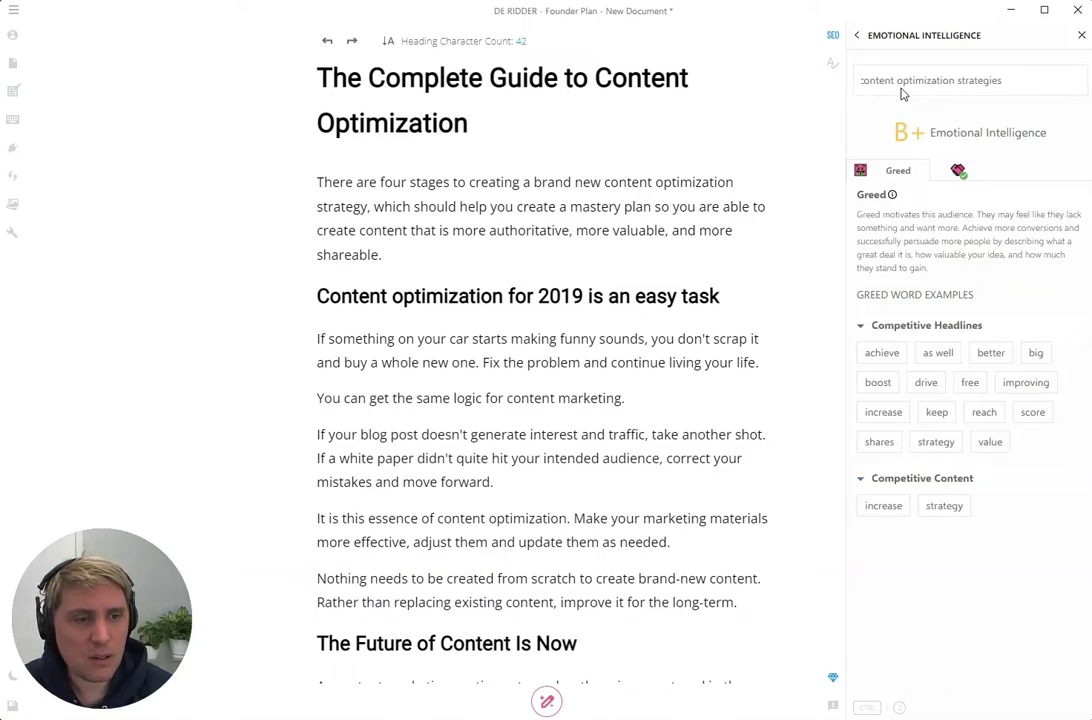
left_click(958, 173)
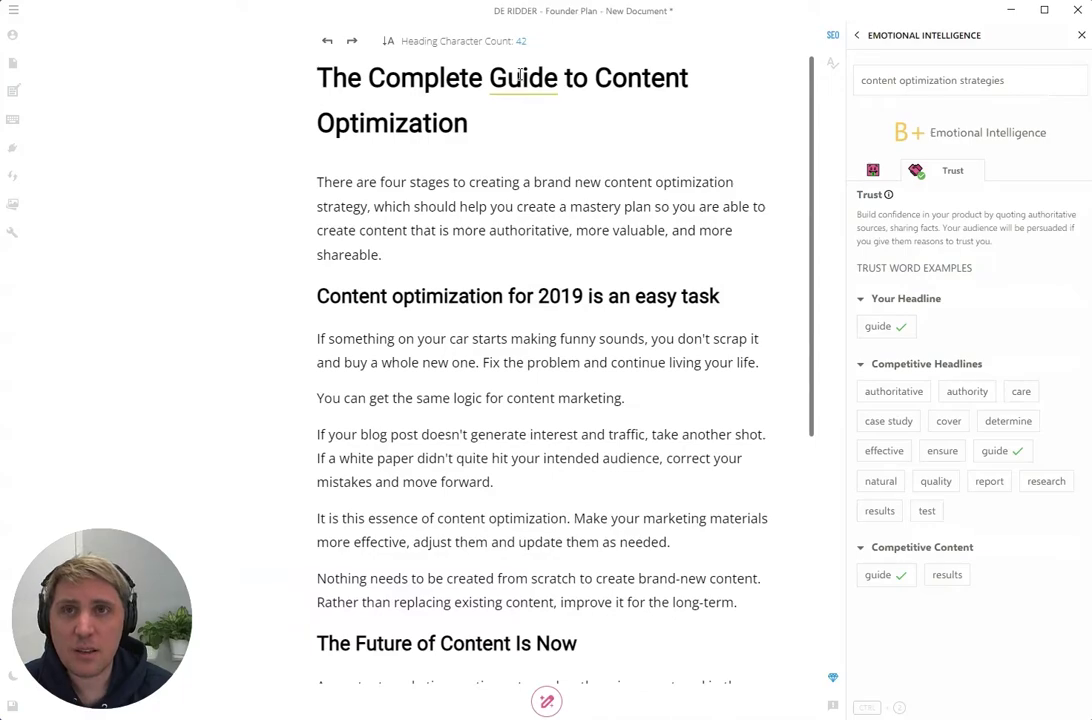
left_click(860, 36)
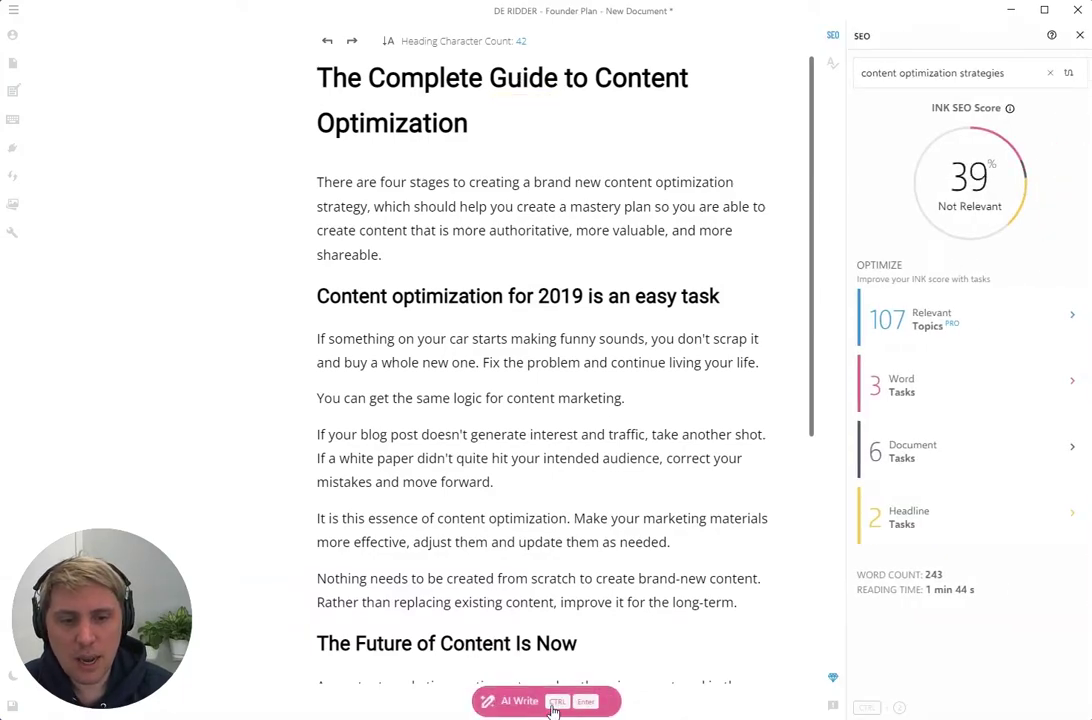
Step: Delete the blank line below the bullet list ending in 'Five'
scroll(553, 612, "down", 5)
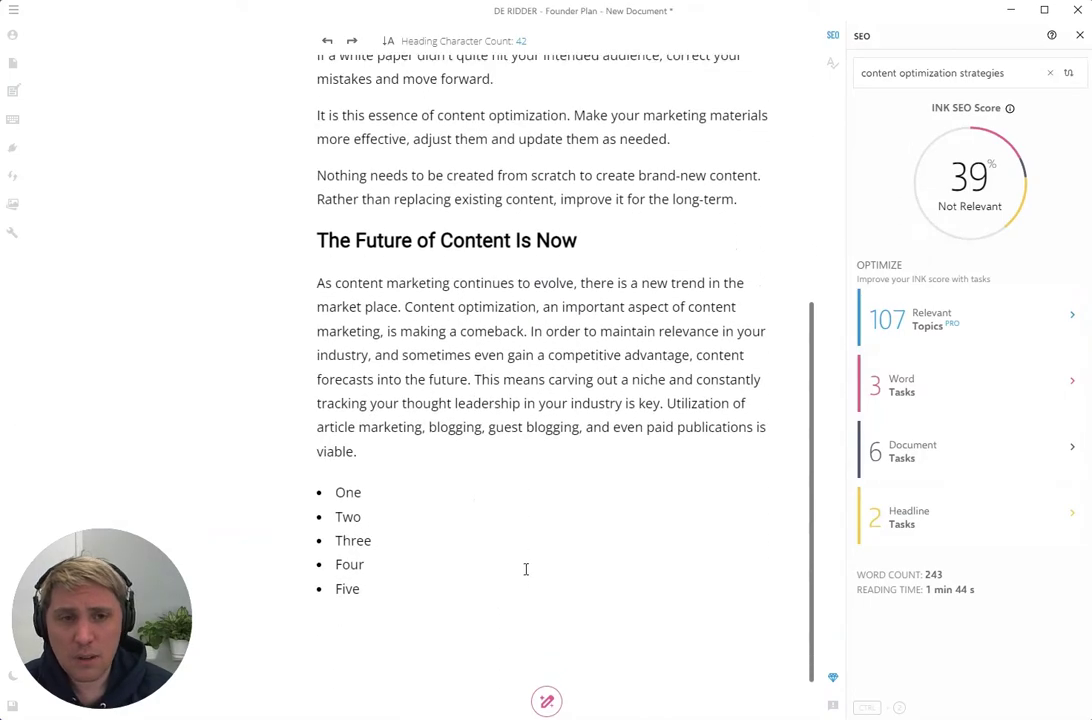
left_click(424, 627)
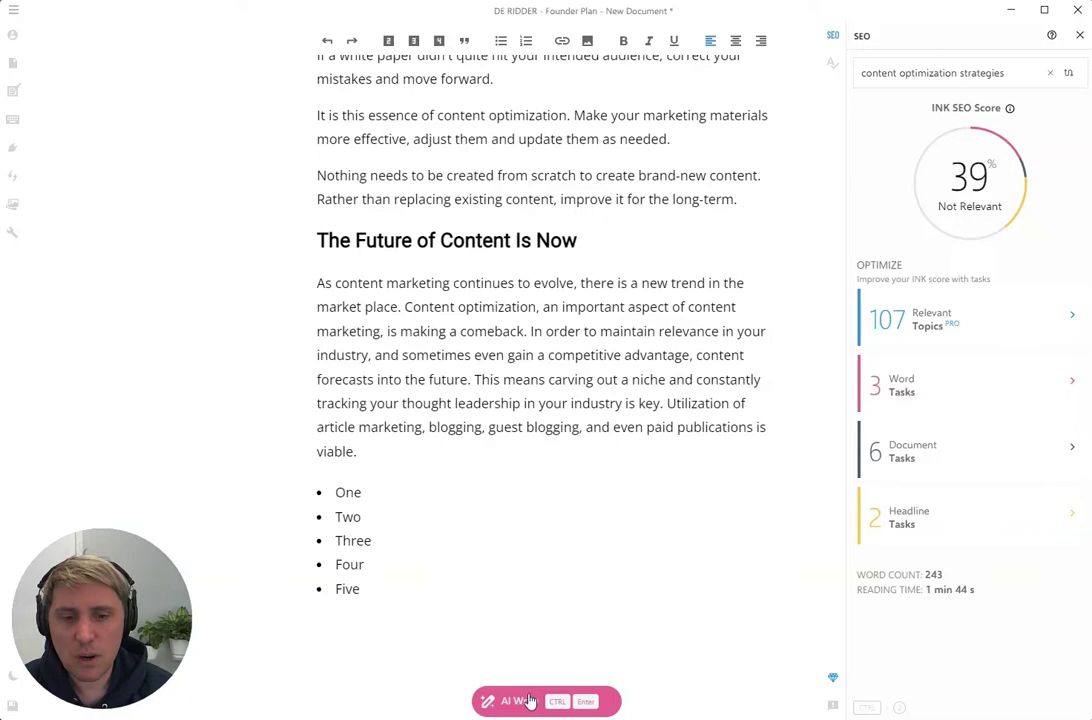
key("BackSpace")
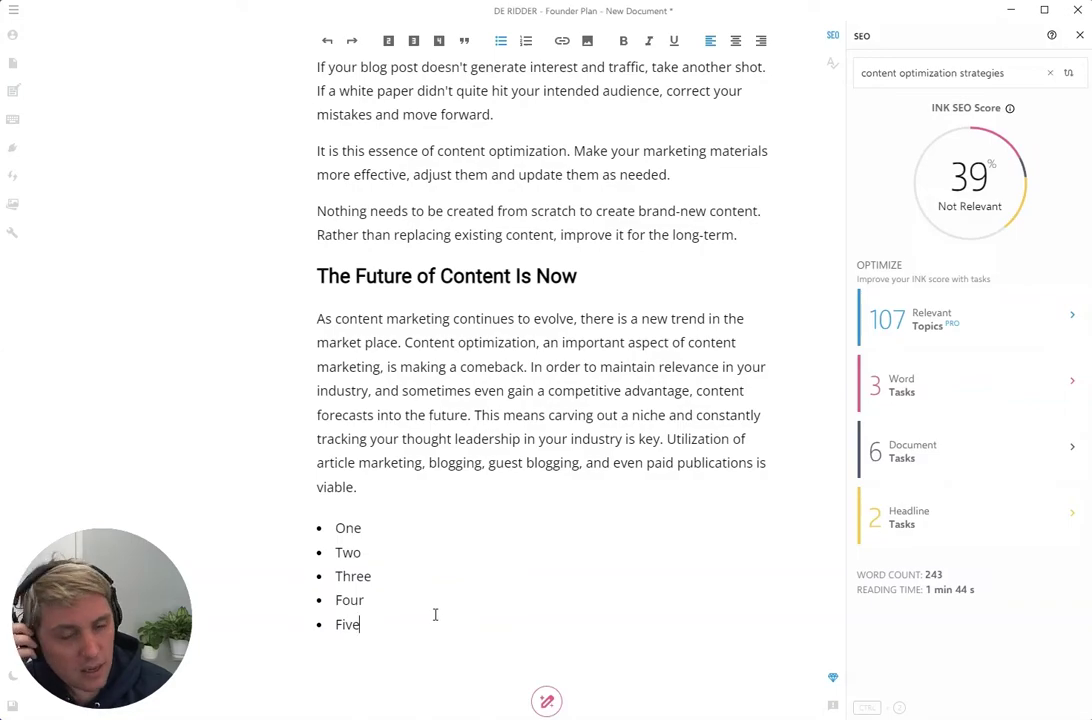
scroll(447, 462, "up", 5)
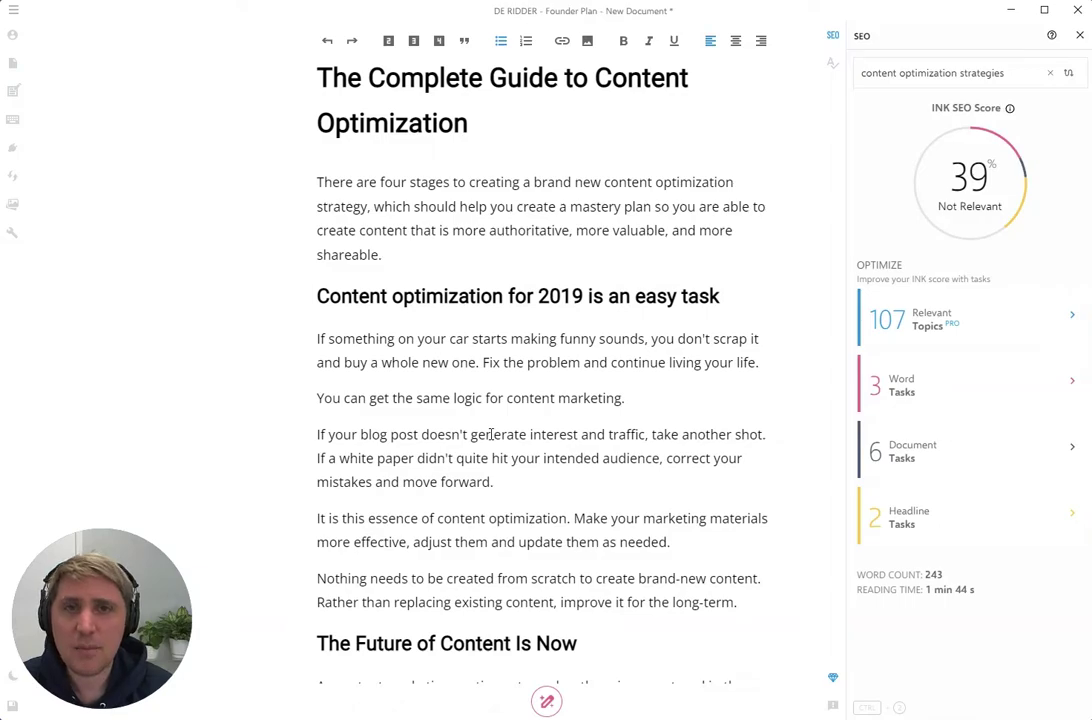
scroll(505, 432, "down", 1)
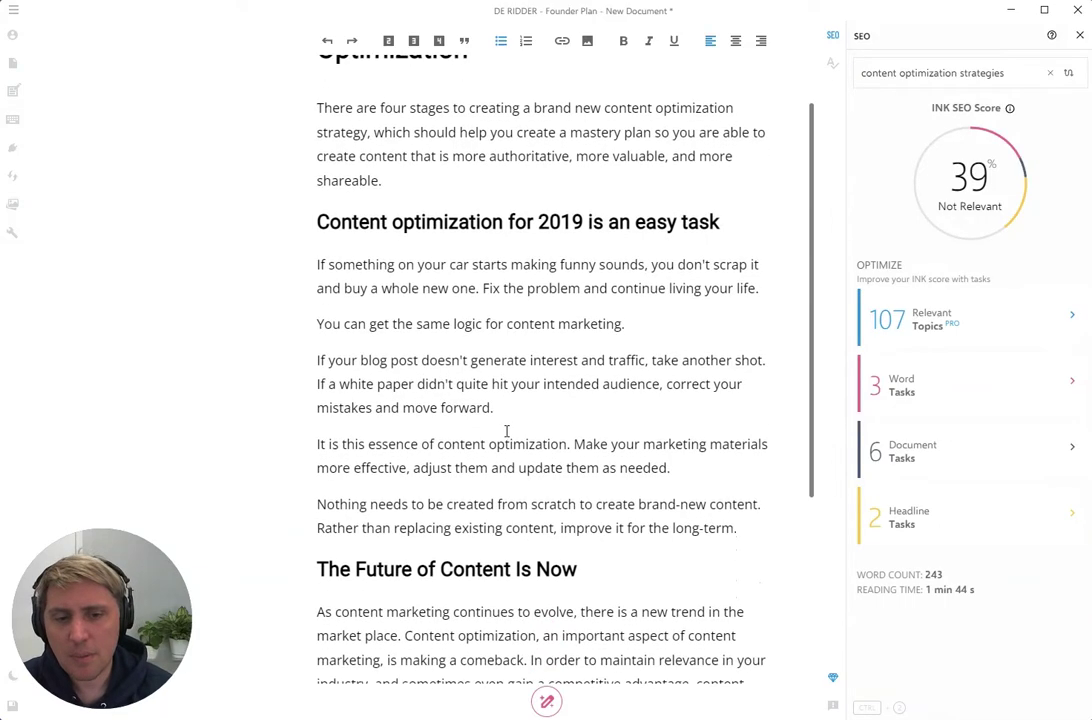
scroll(590, 470, "up", 1)
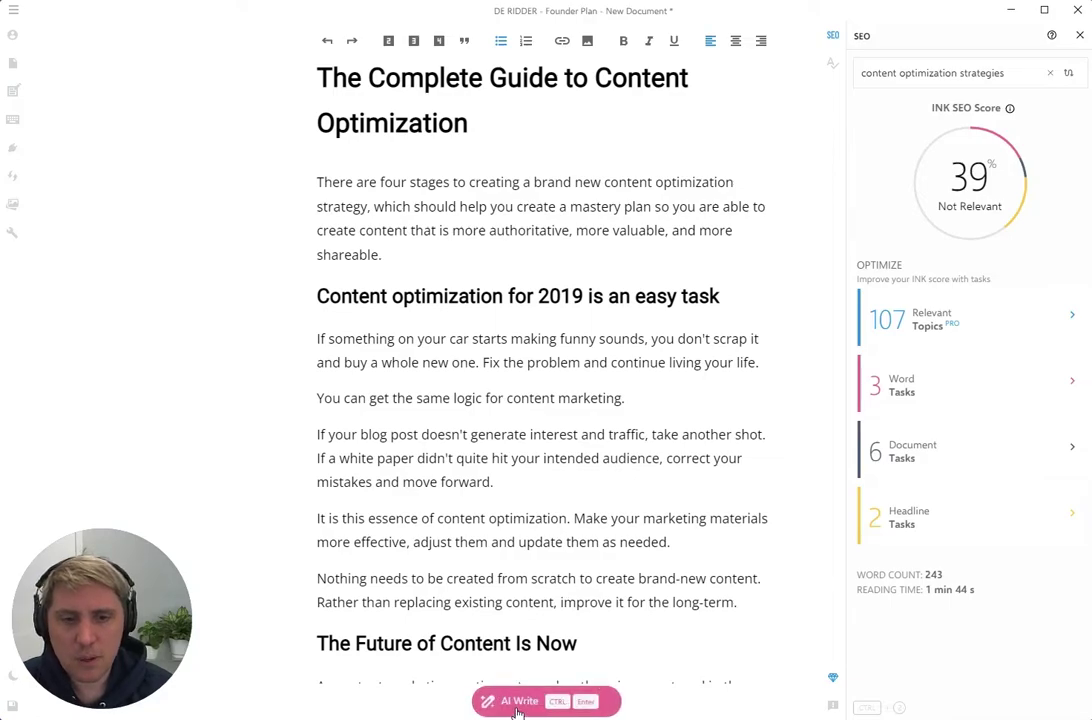
left_click_drag(418, 206, 557, 208)
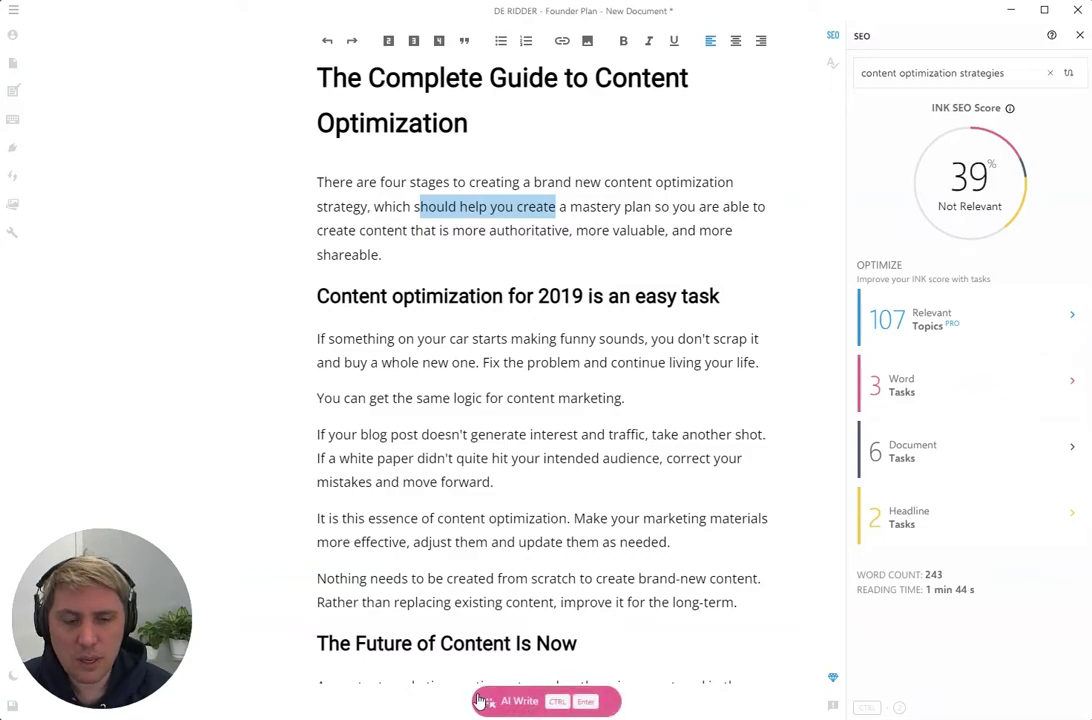
left_click(532, 706)
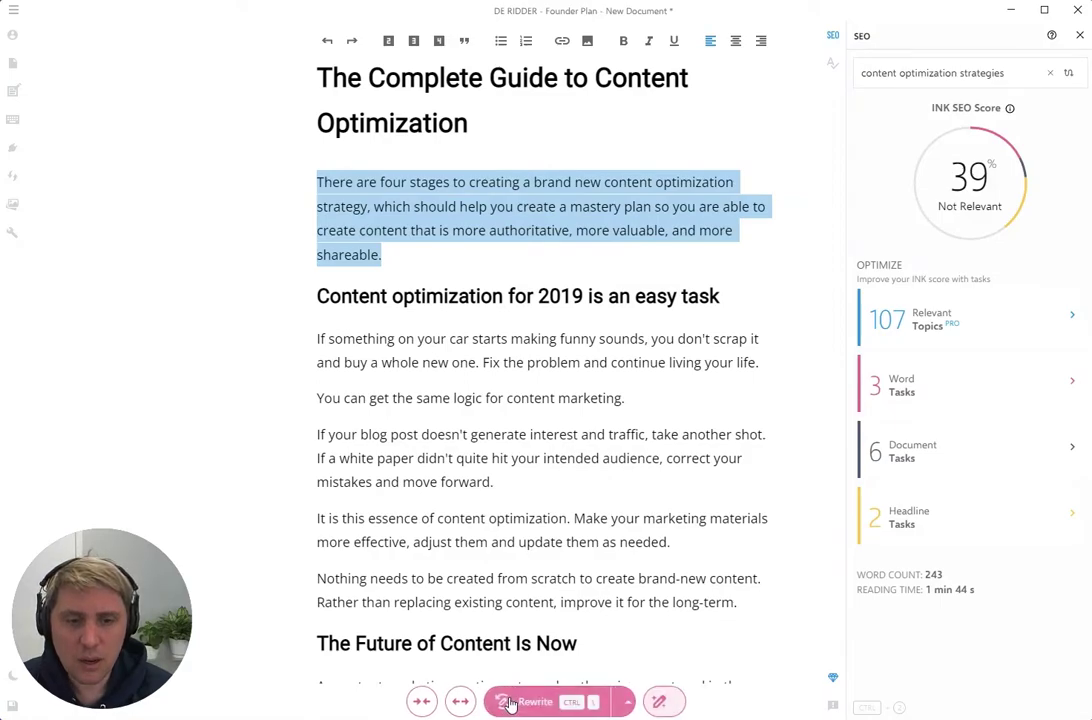
left_click(633, 702)
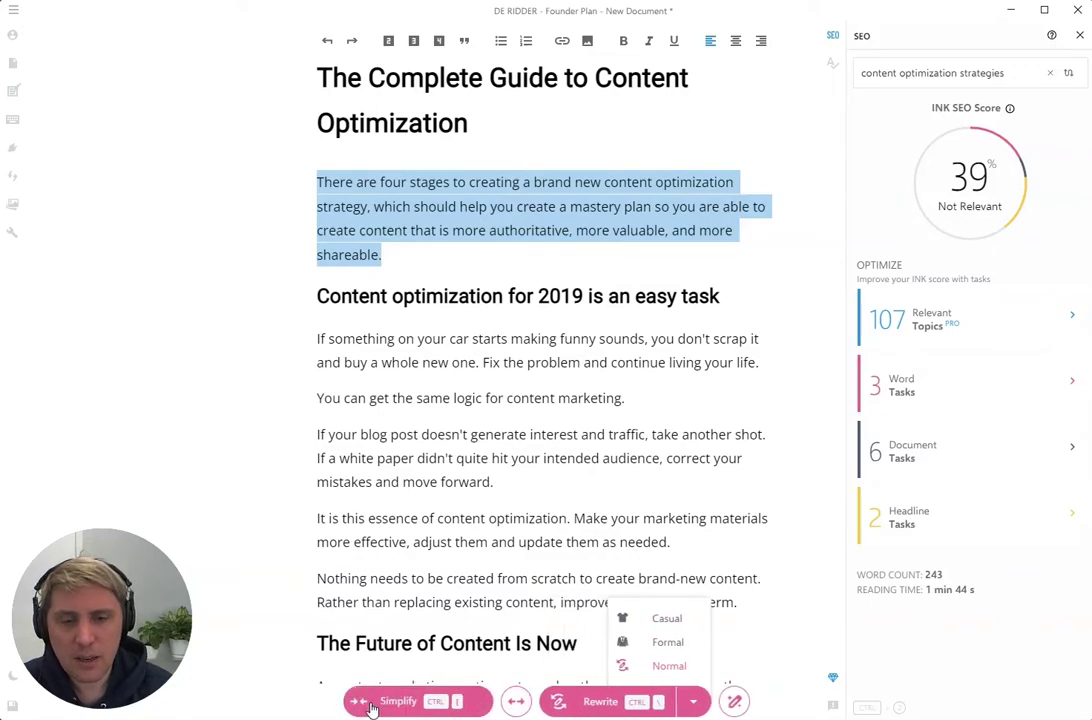
left_click(443, 398)
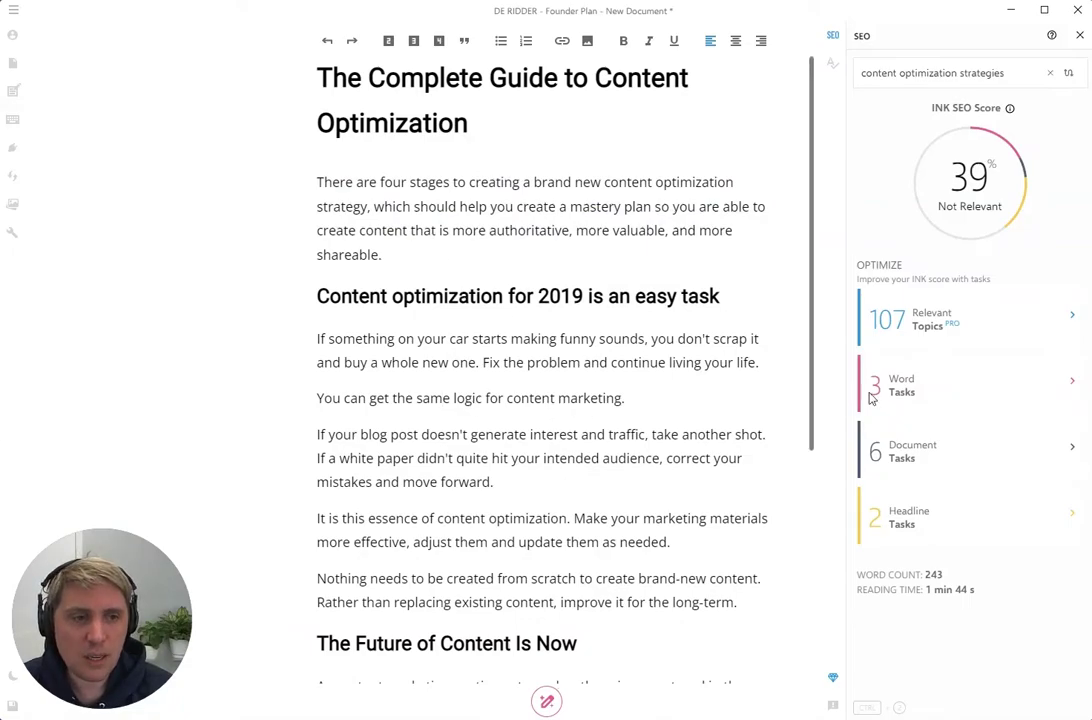
left_click(906, 388)
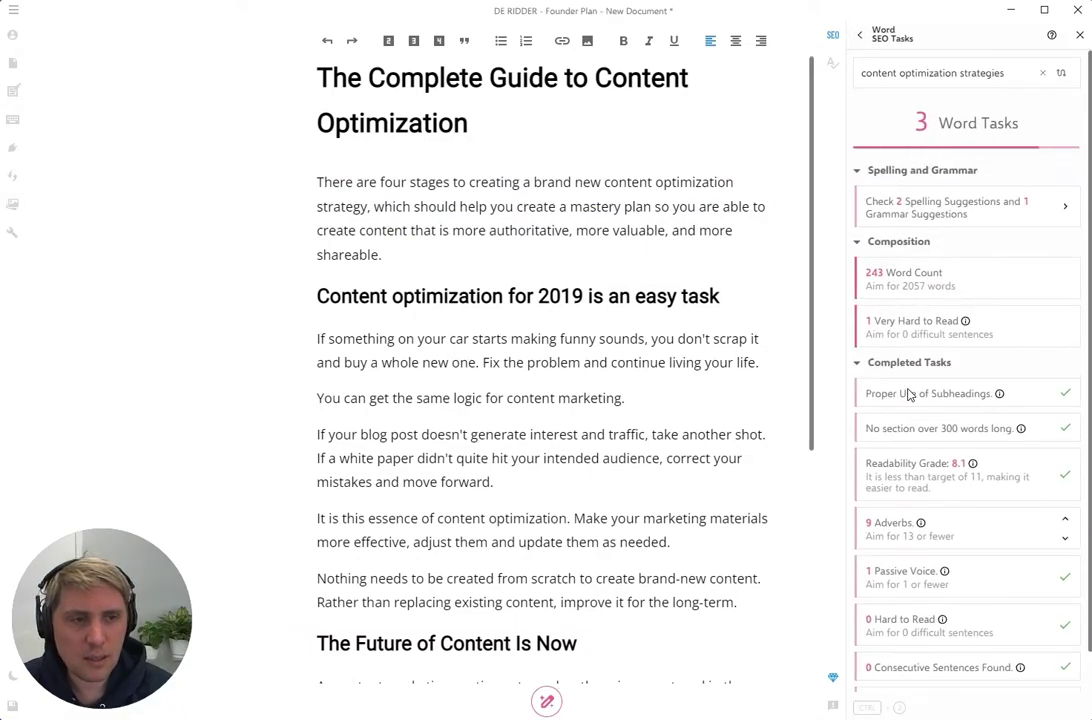
Step: Simplify the intro to 'Create a mastery plan in four stages so you can be more influential, valuable, and shareable.'
left_click(920, 330)
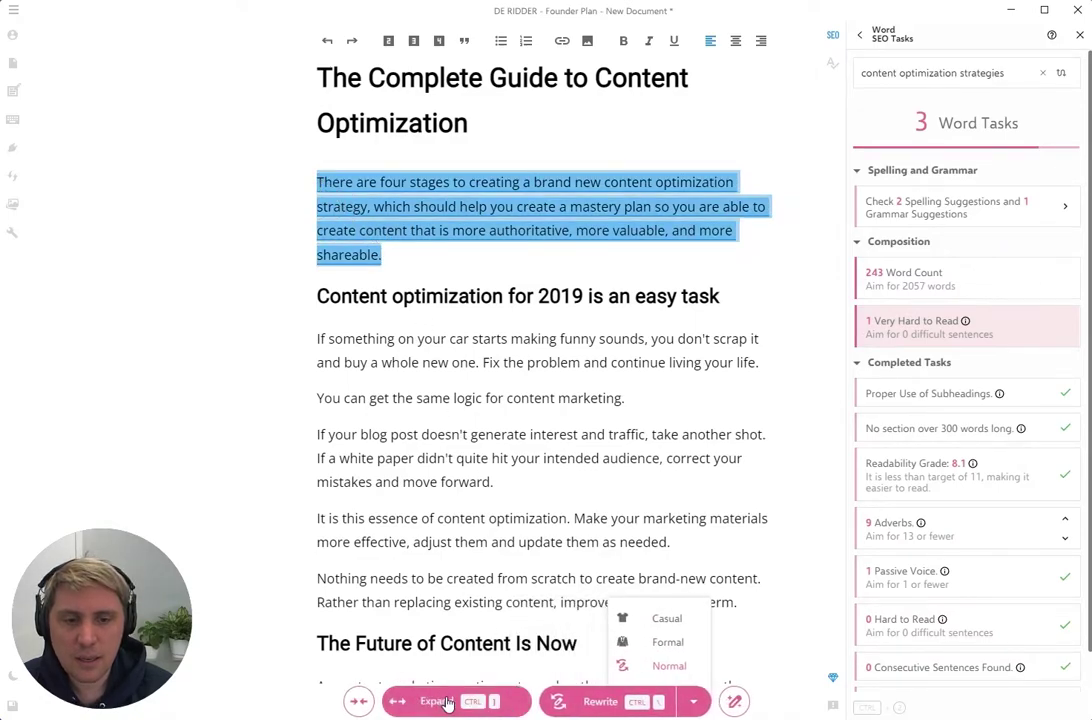
left_click(389, 705)
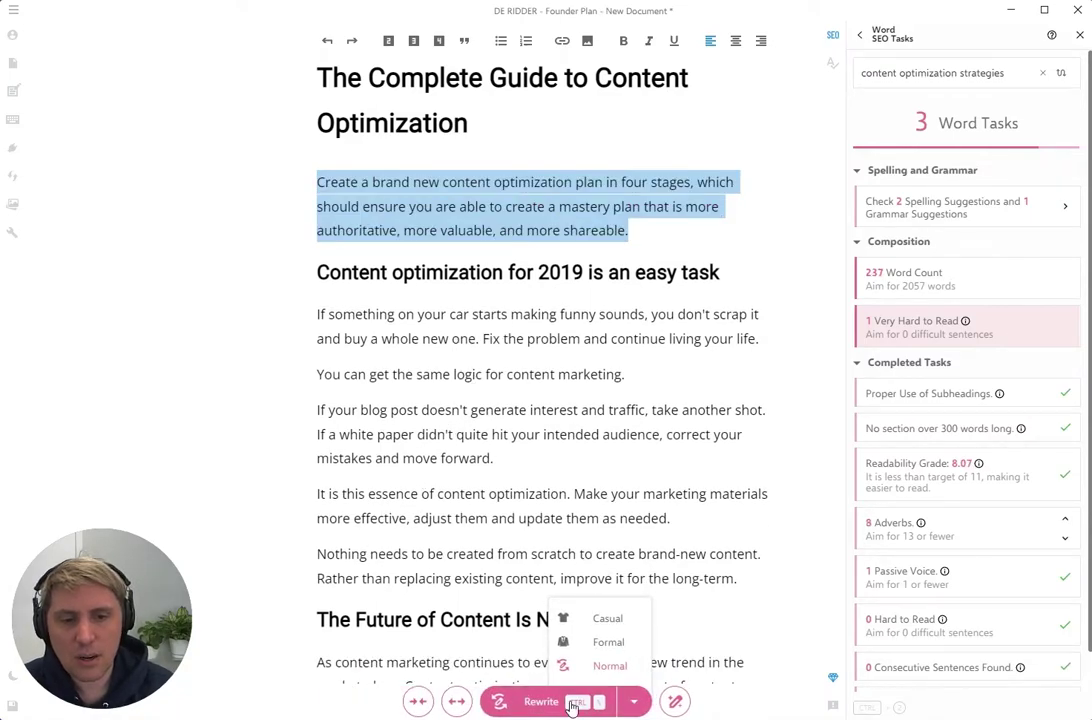
left_click(633, 704)
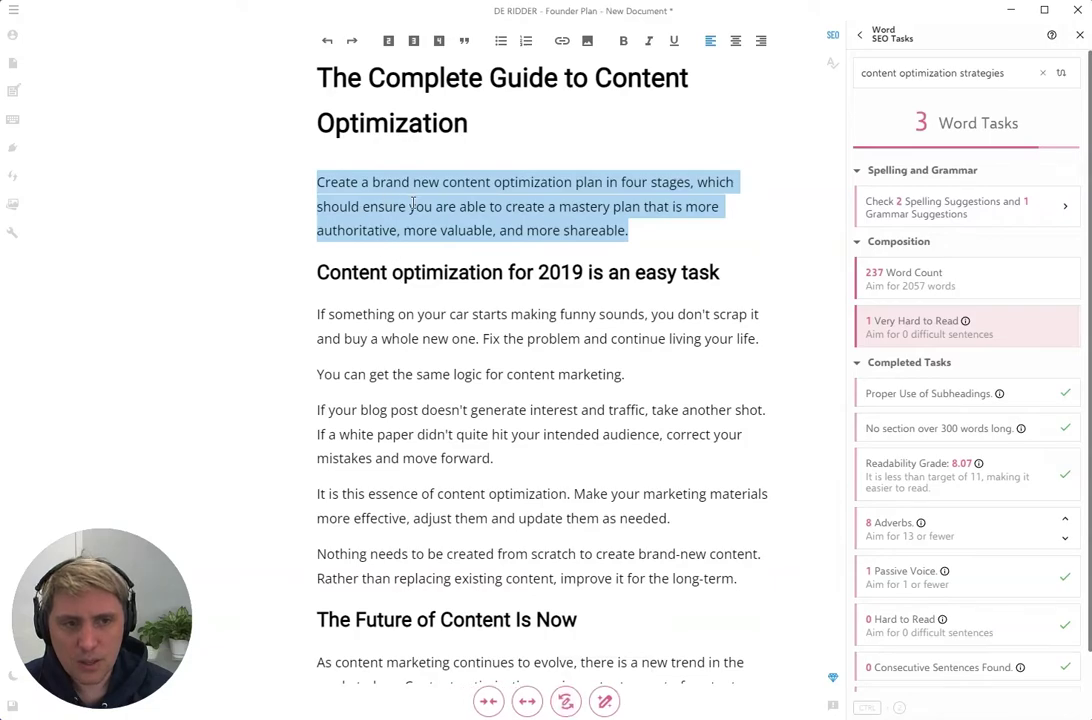
left_click(463, 702)
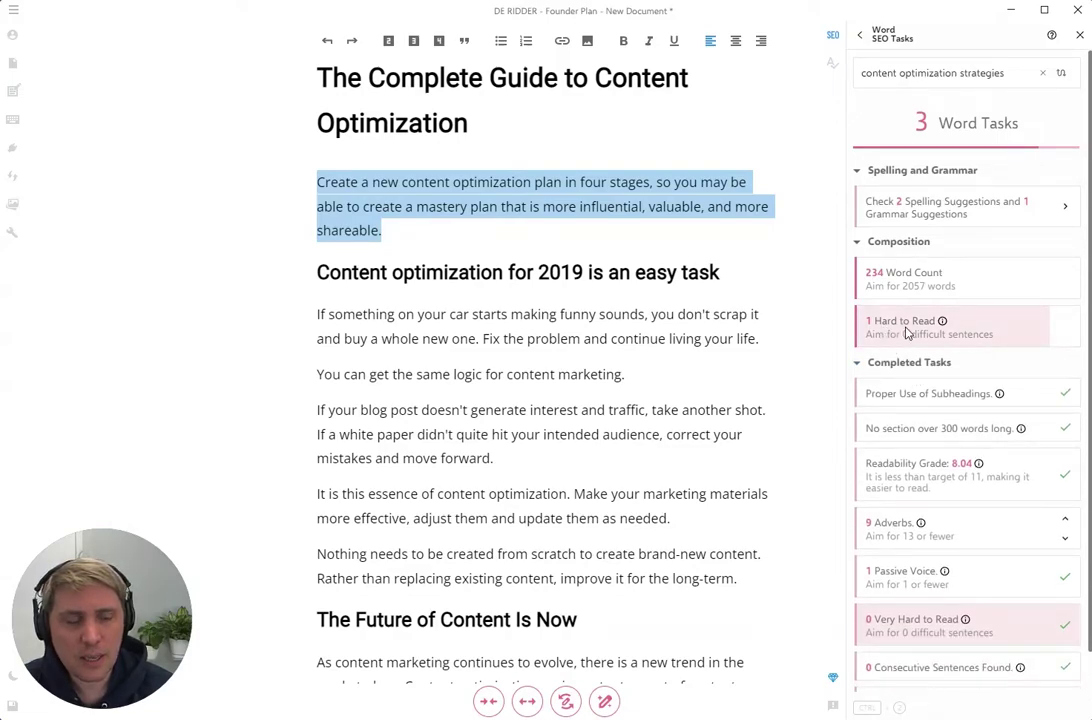
mouse_move(943, 323)
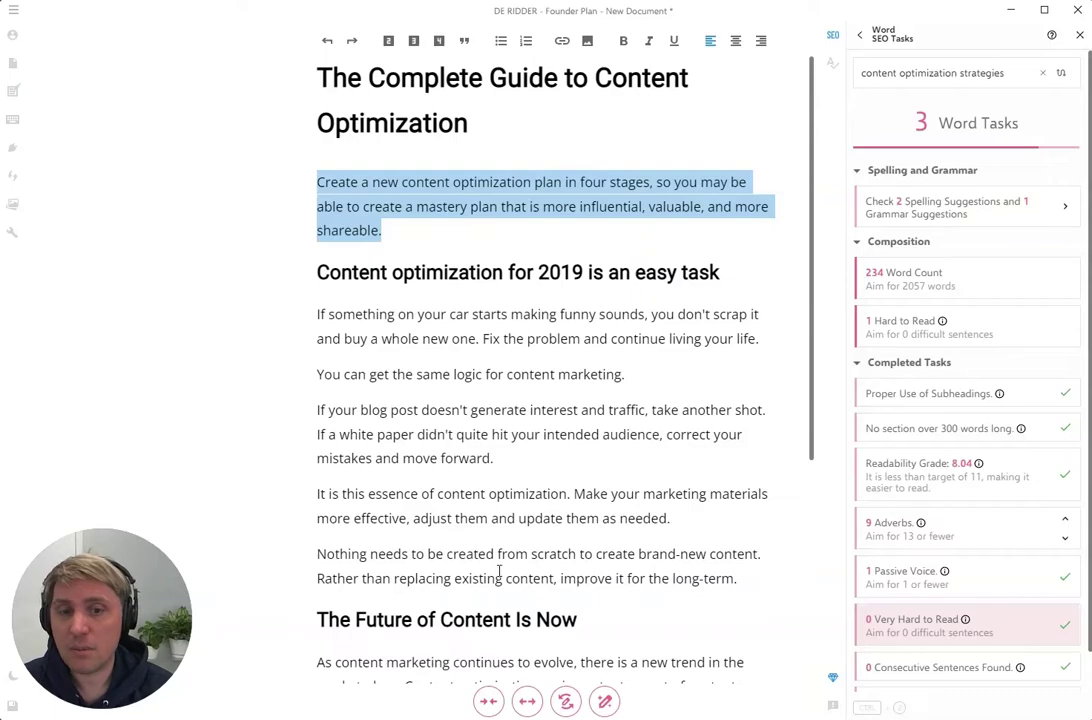
left_click(473, 702)
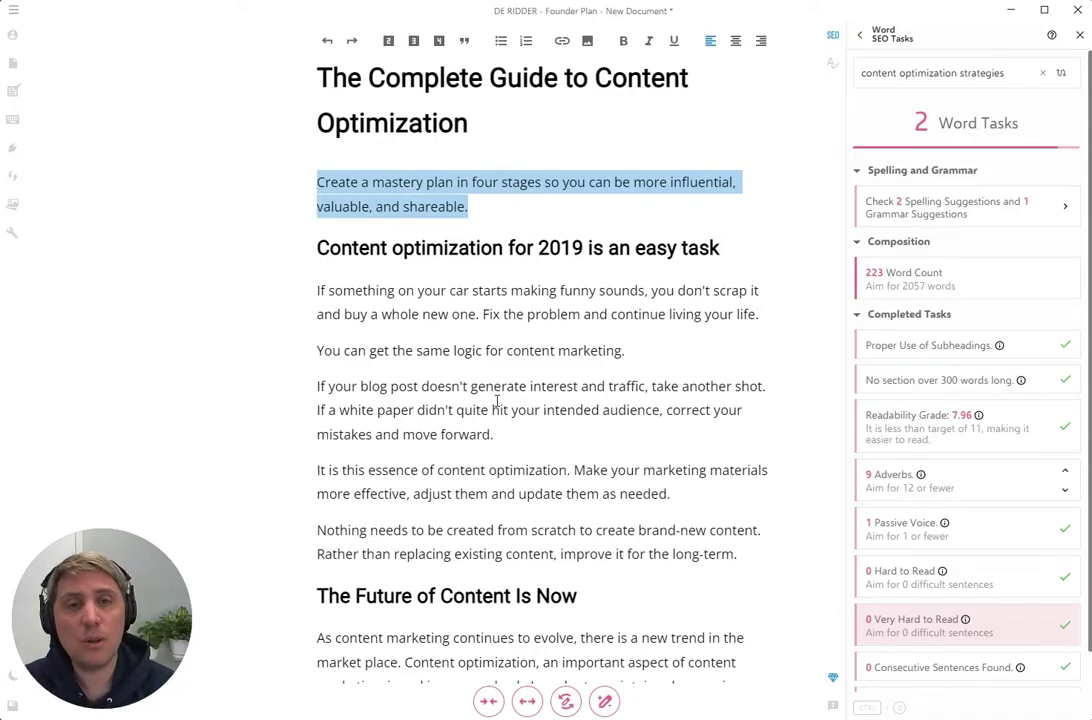
left_click(494, 397)
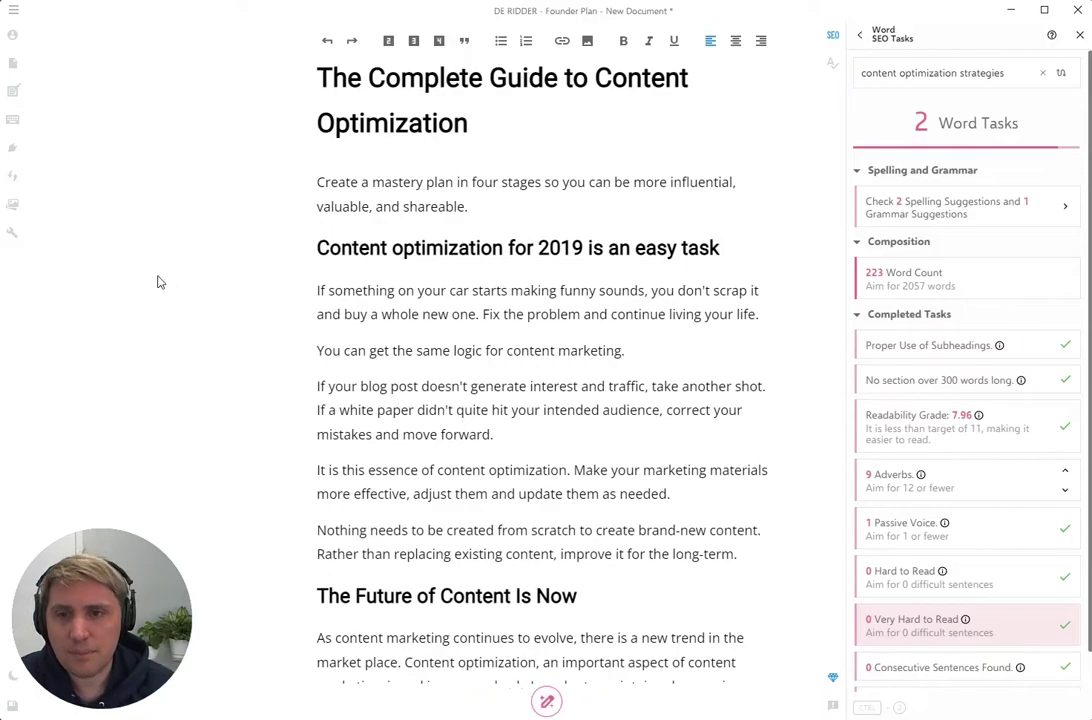
Step: In the INK web app, search AI Tools for 'outline' and open Blog Outline Generator
left_click(13, 236)
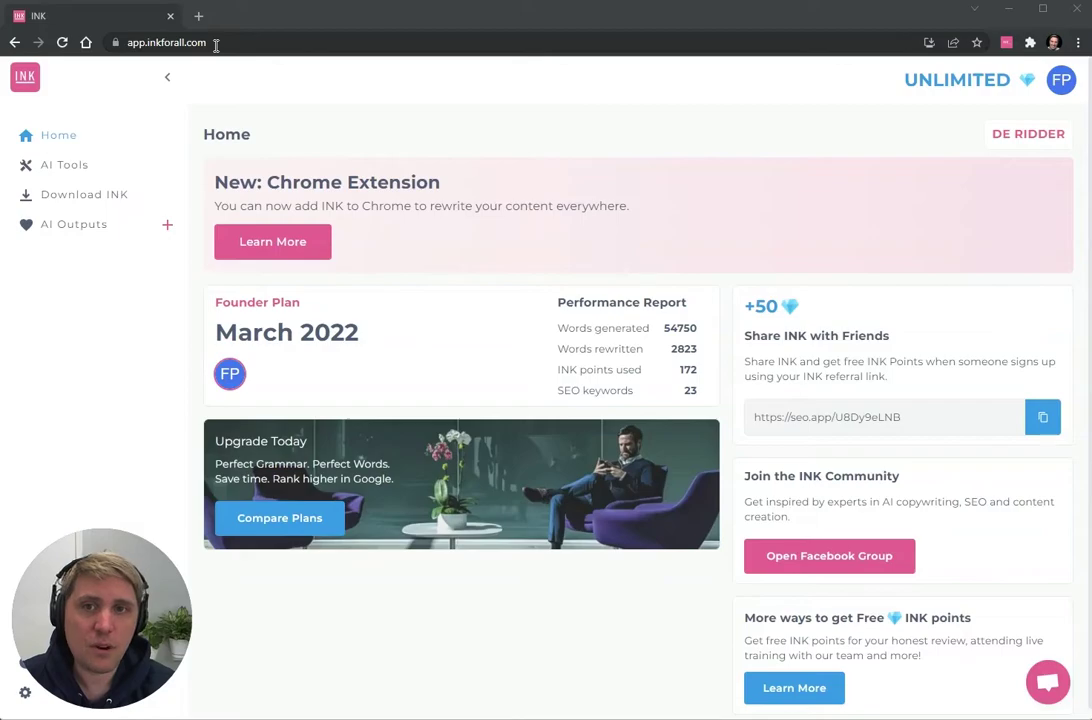
left_click(96, 168)
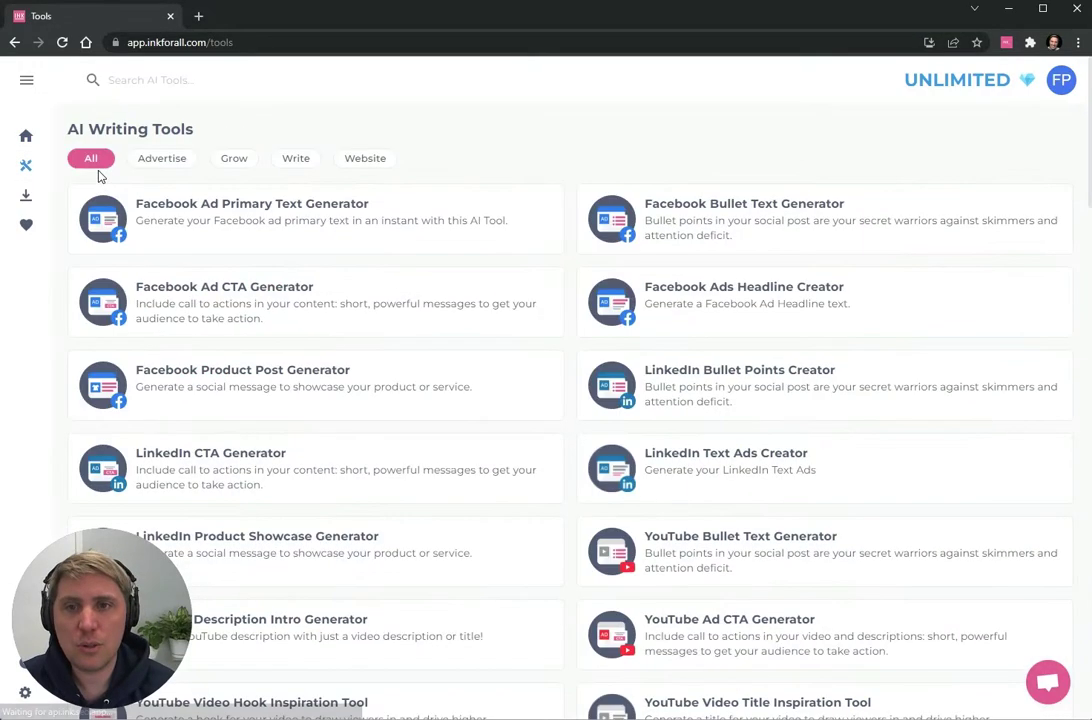
scroll(748, 522, "down", 5)
scroll(748, 522, "up", 5)
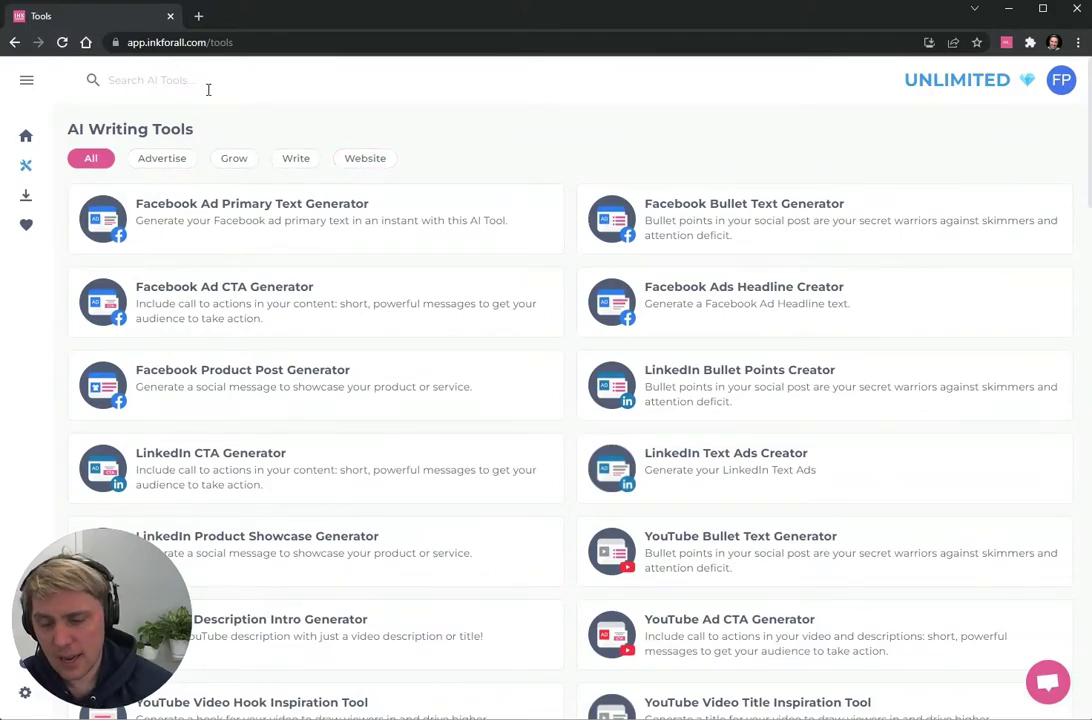
type("outline")
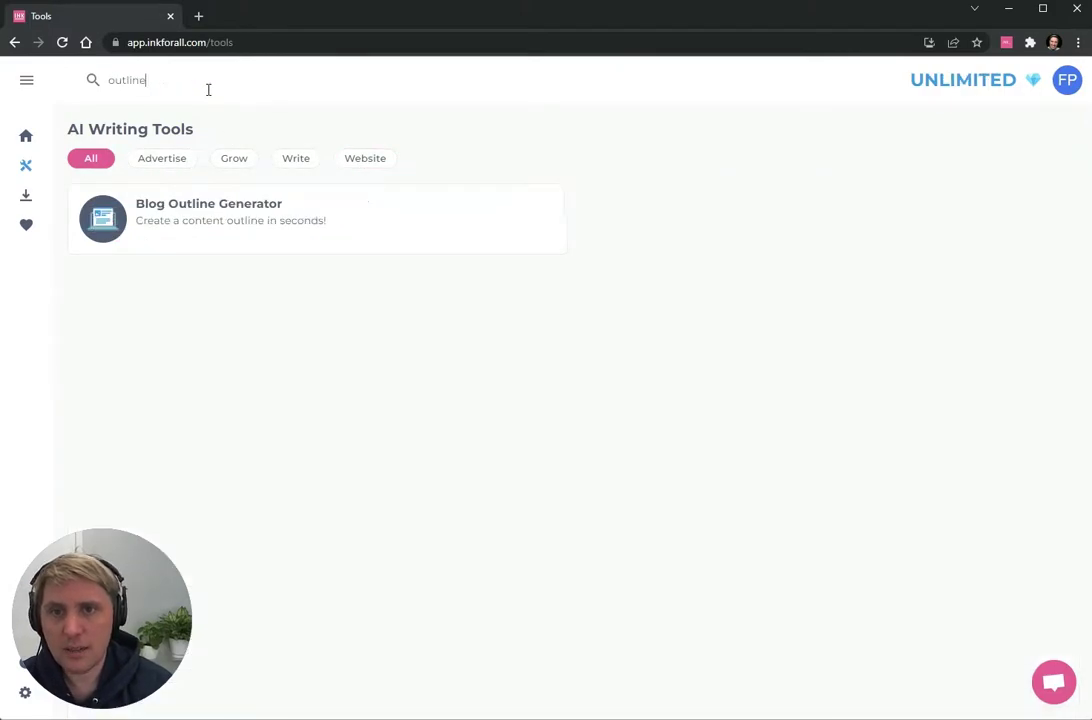
left_click(202, 228)
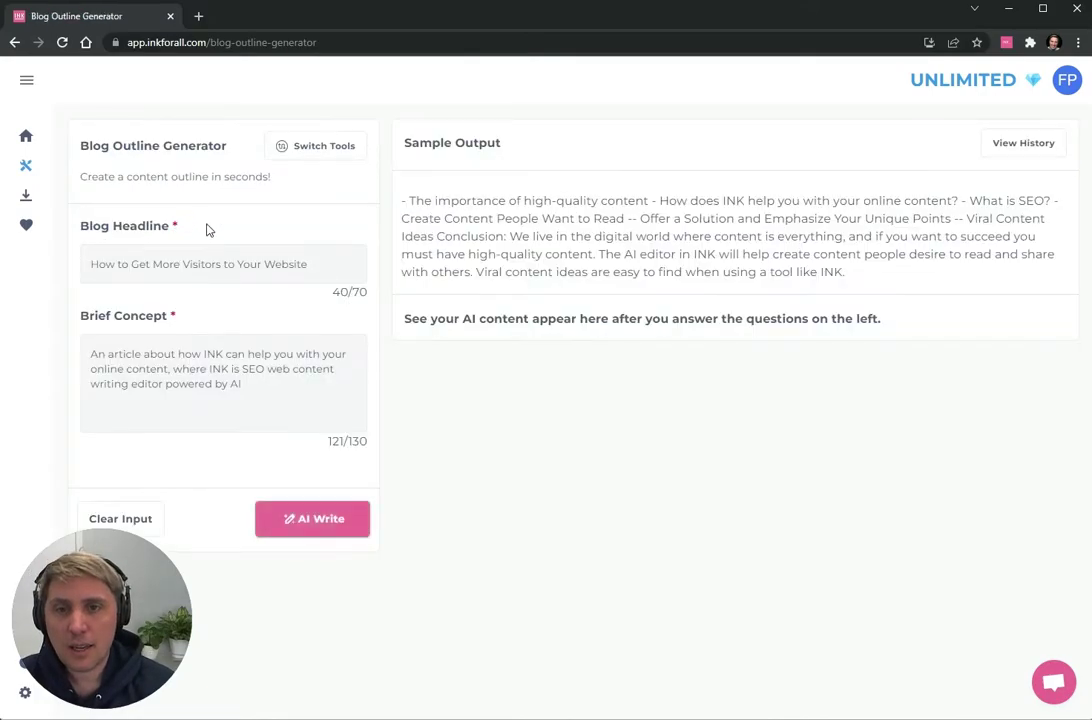
Step: Generate and review blog outlines from the sample headline and brief concept
triple_click(119, 263)
triple_click(184, 342)
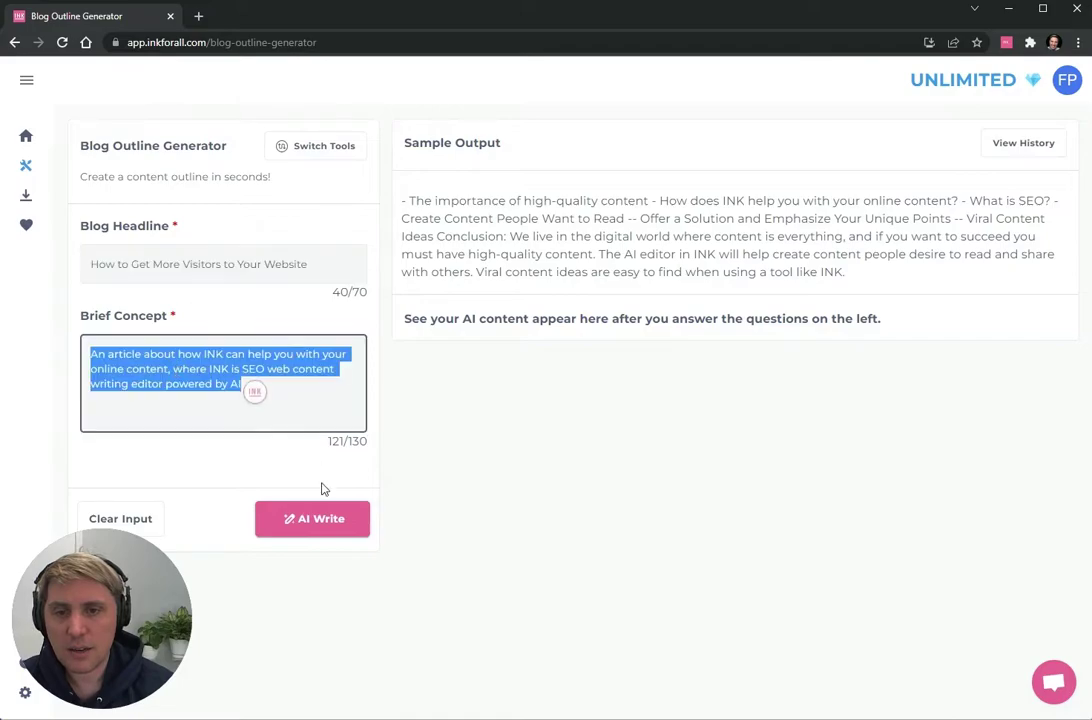
left_click(312, 521)
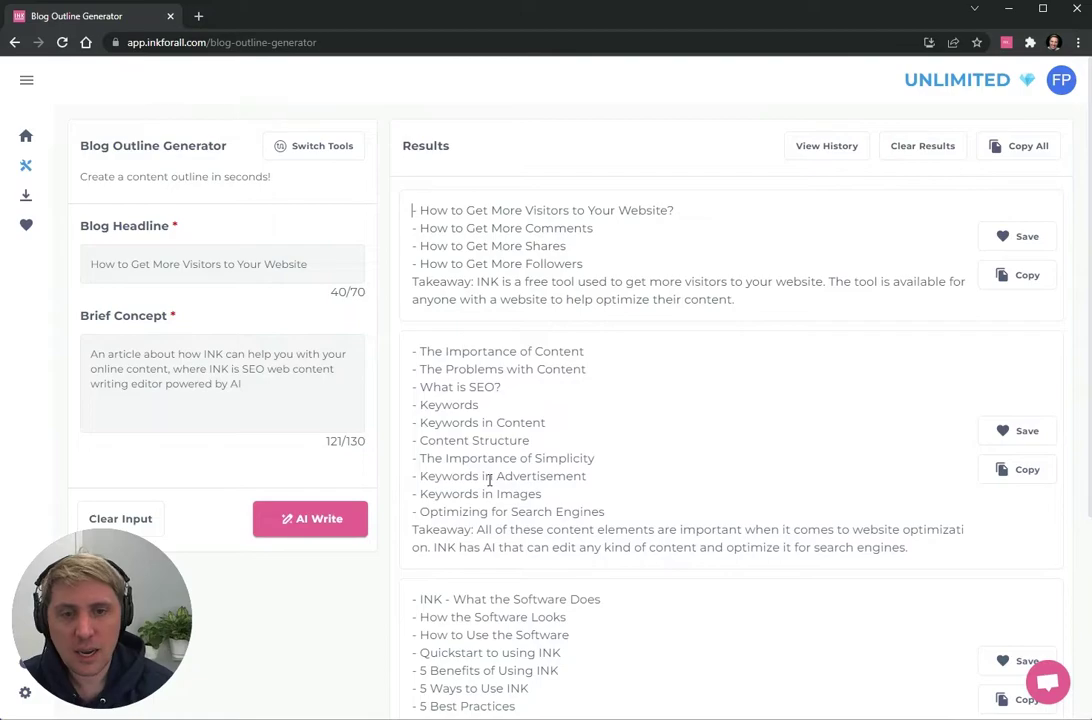
scroll(562, 463, "down", 3)
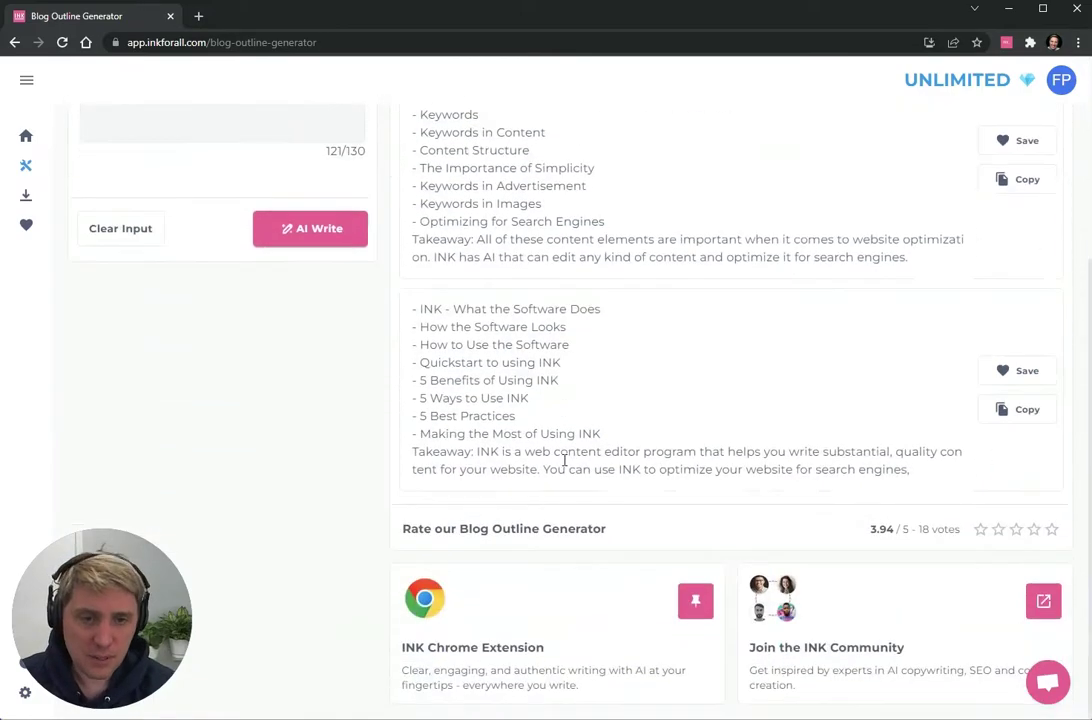
scroll(588, 487, "up", 3)
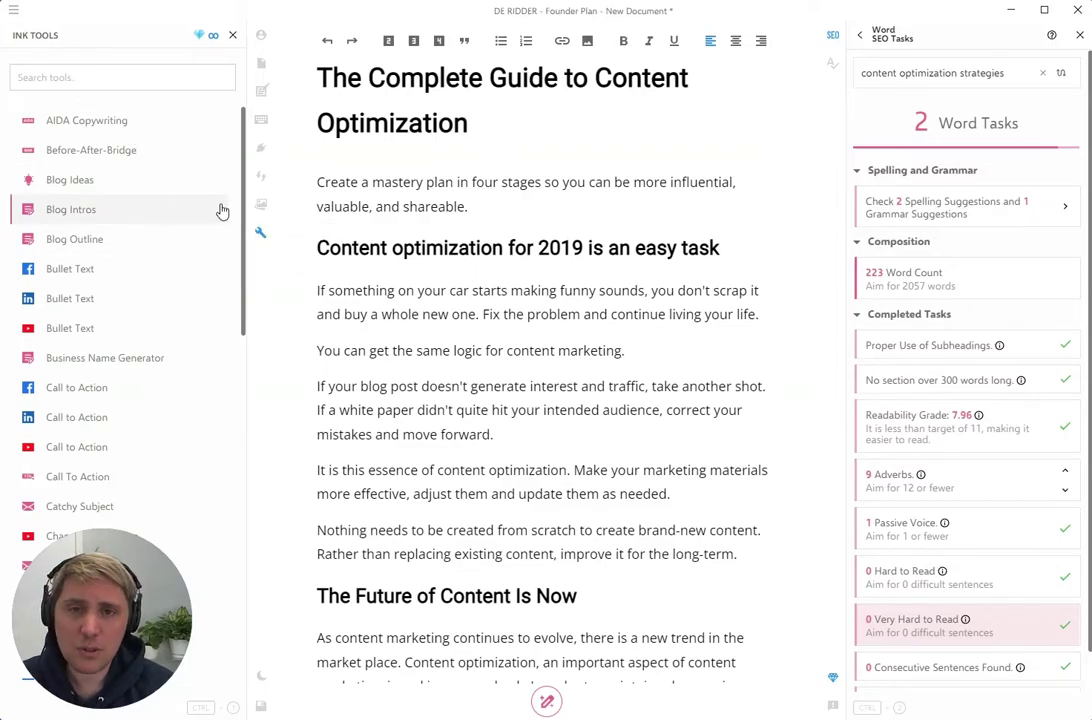
Step: Fill Blog Outline with the article title and intro, change 'mastery' to 'content optimization', and generate
left_click(133, 249)
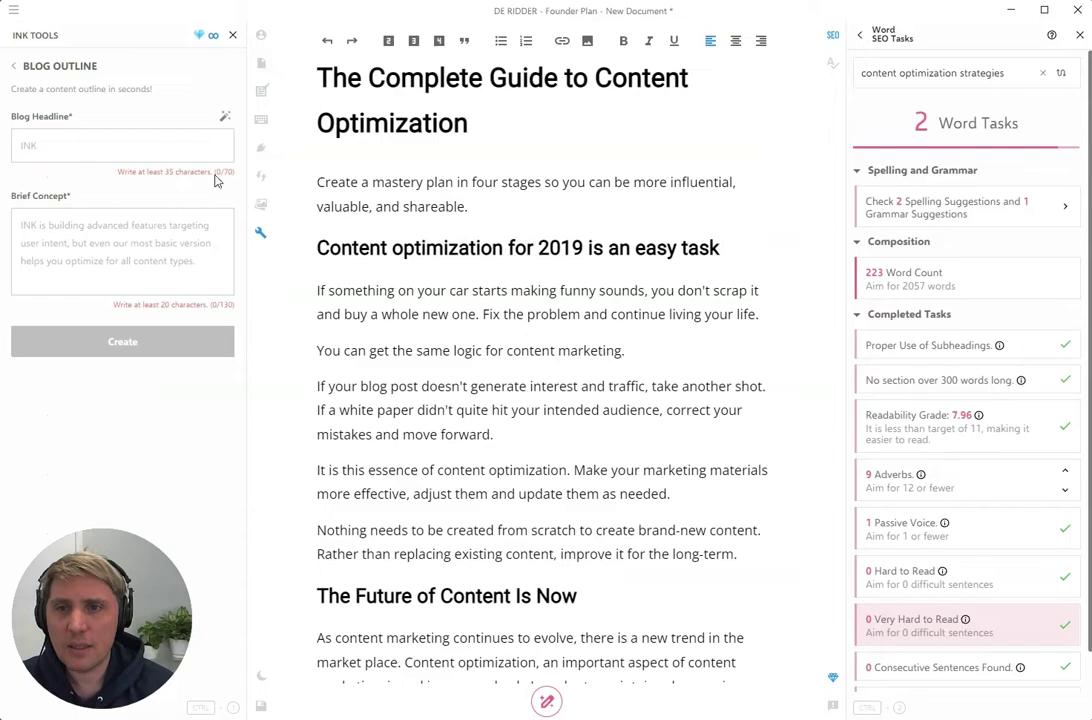
left_click(226, 119)
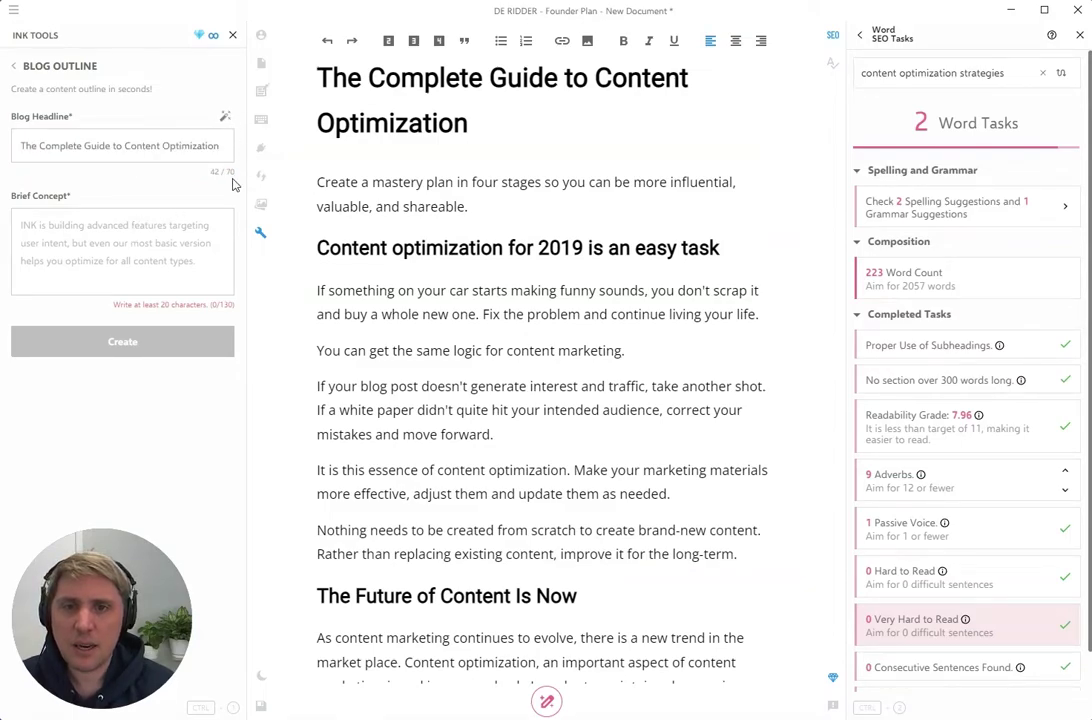
left_click_drag(485, 206, 268, 155)
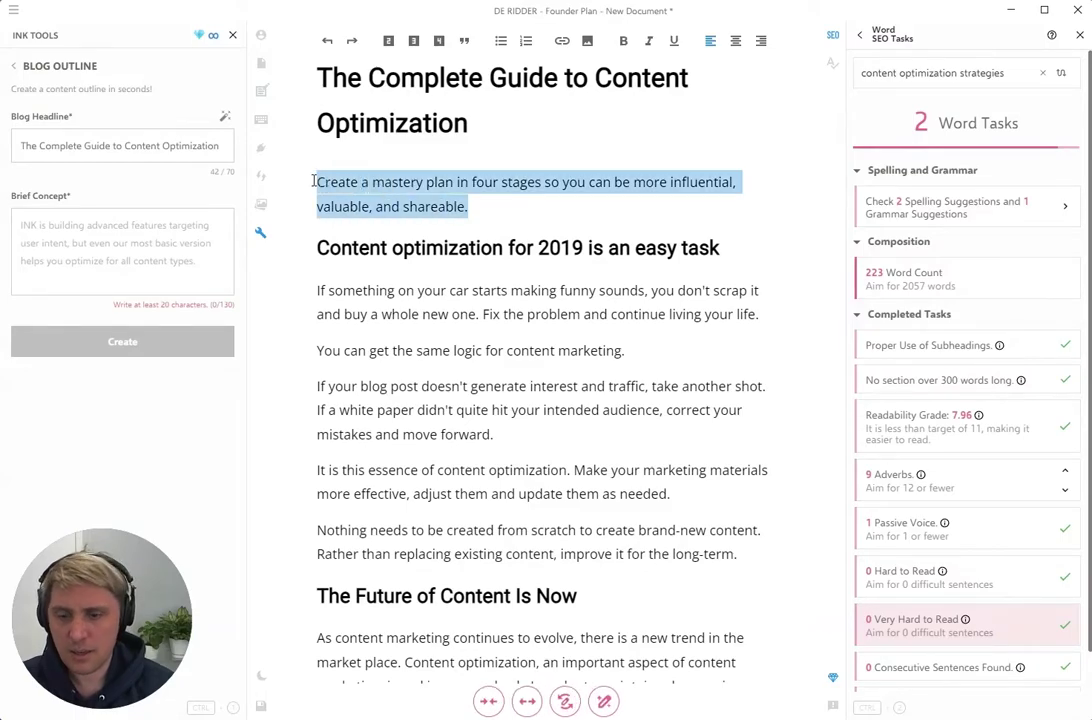
type("Create a mastery plan in four stages so you can be more influential, valuable, and shareable.")
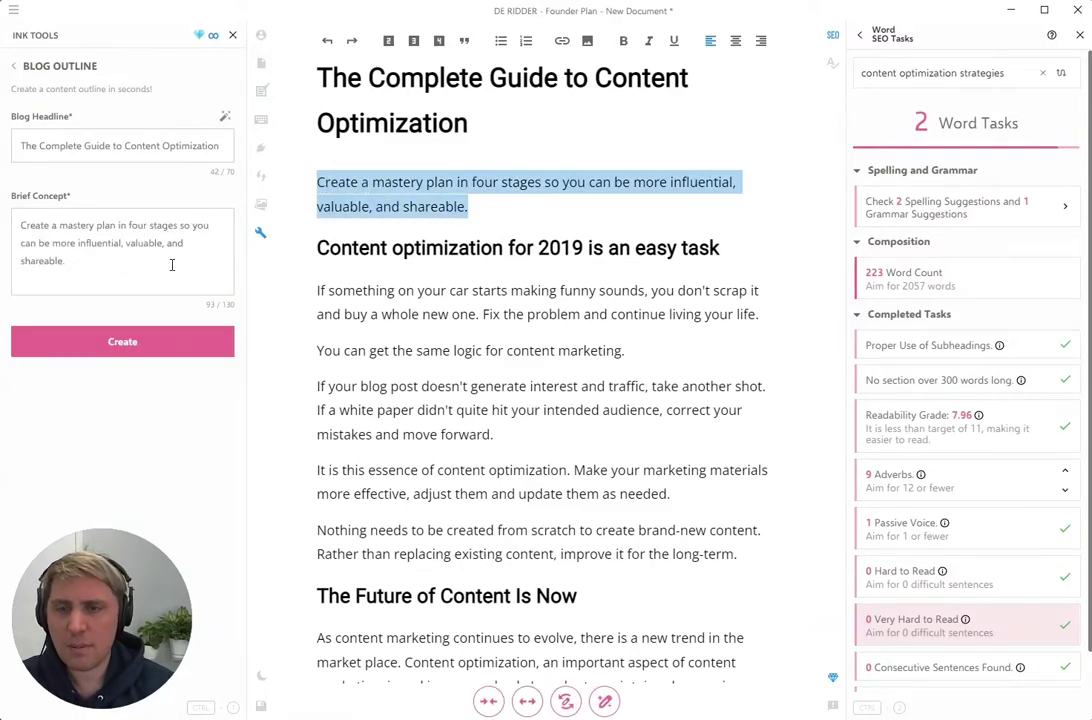
double_click(79, 226)
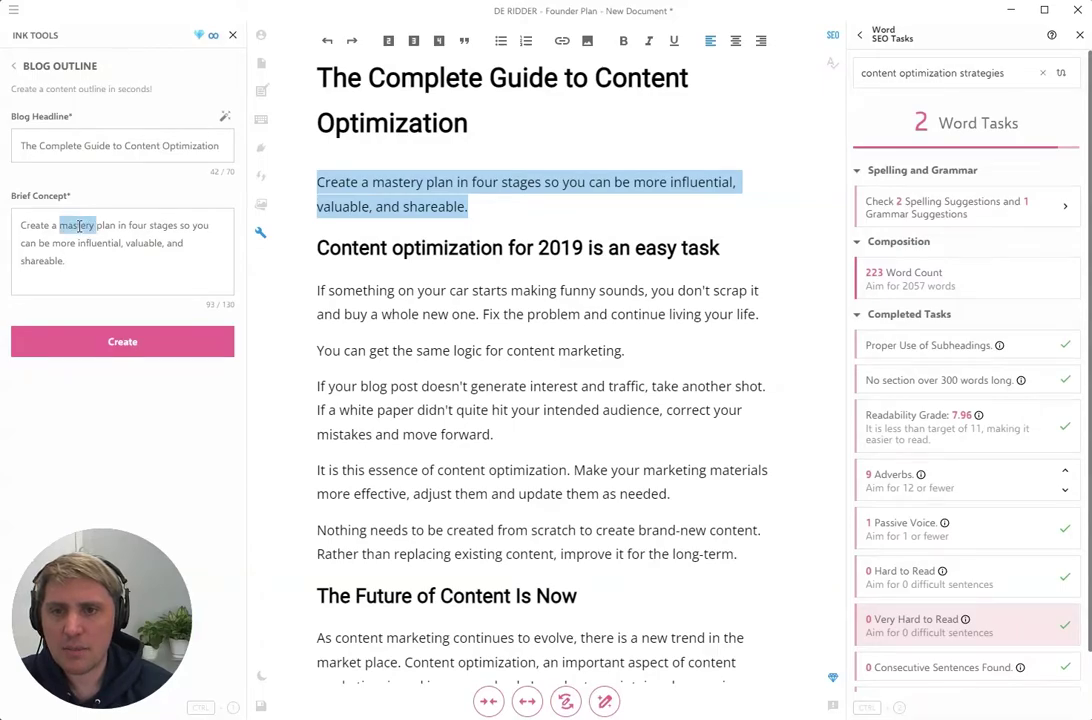
type("content optimization")
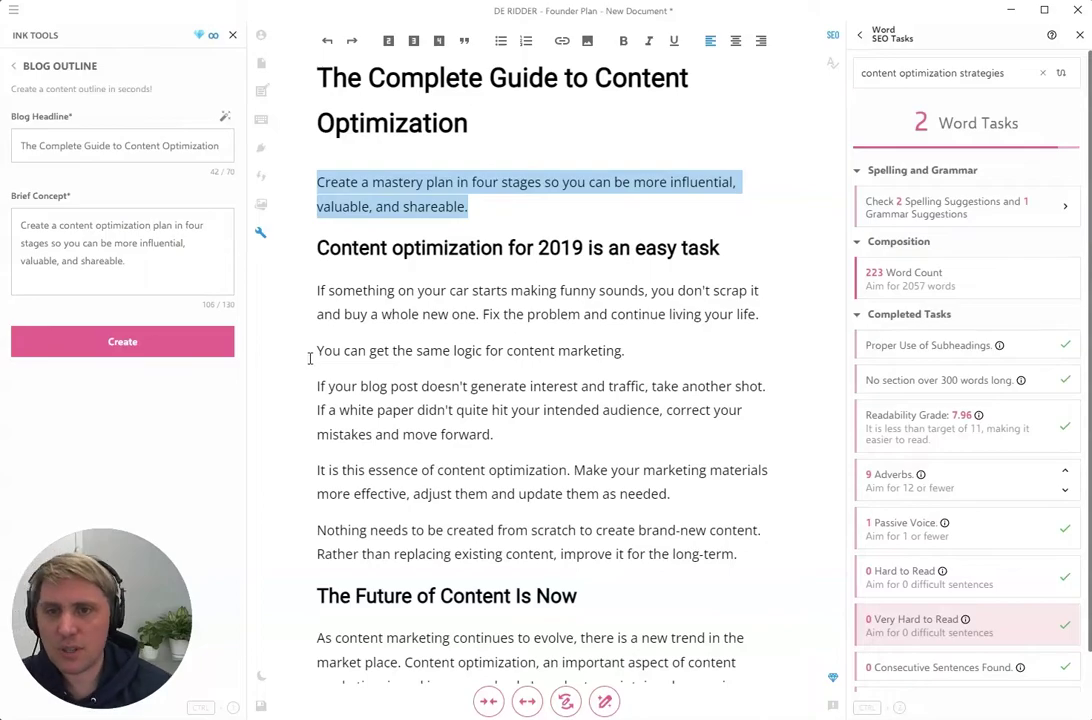
left_click(118, 340)
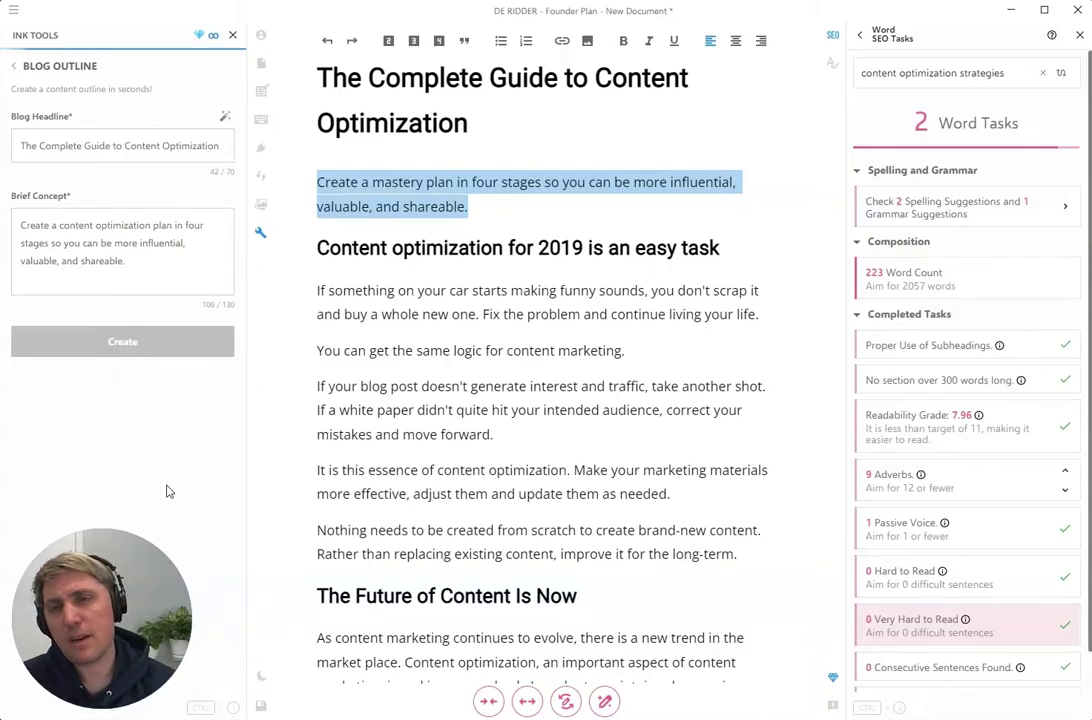
left_click_drag(130, 578, 418, 575)
scroll(130, 540, "down", 8)
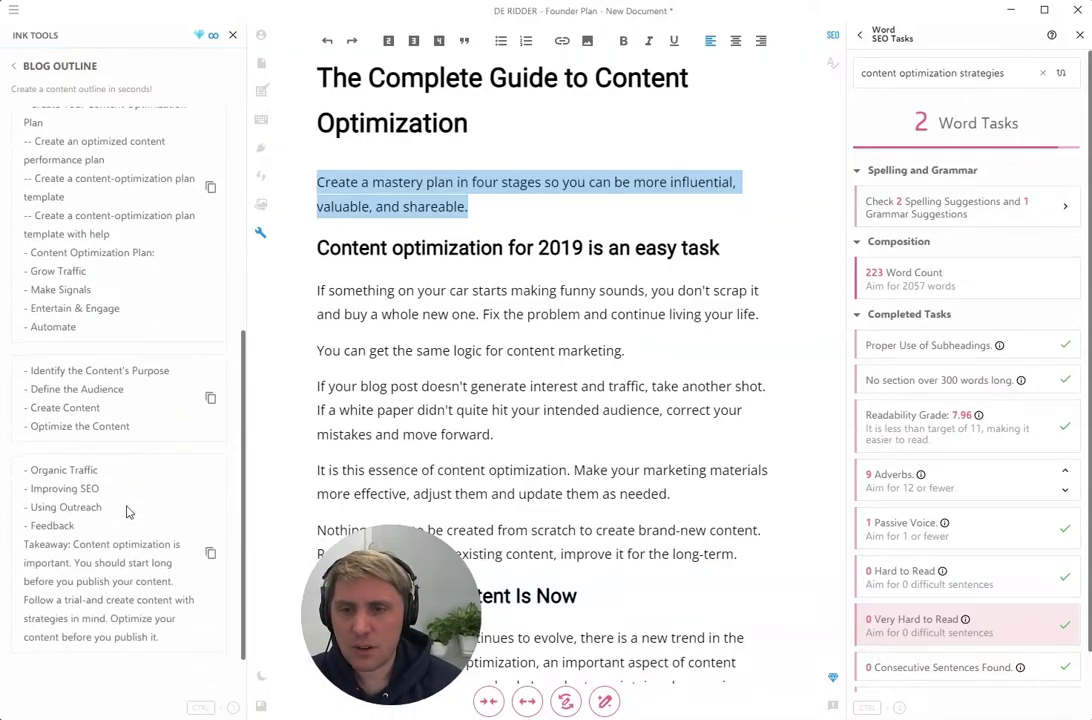
Step: Insert the Organic Traffic outline into the article on a new bullet below item Five
scroll(639, 480, "down", 3)
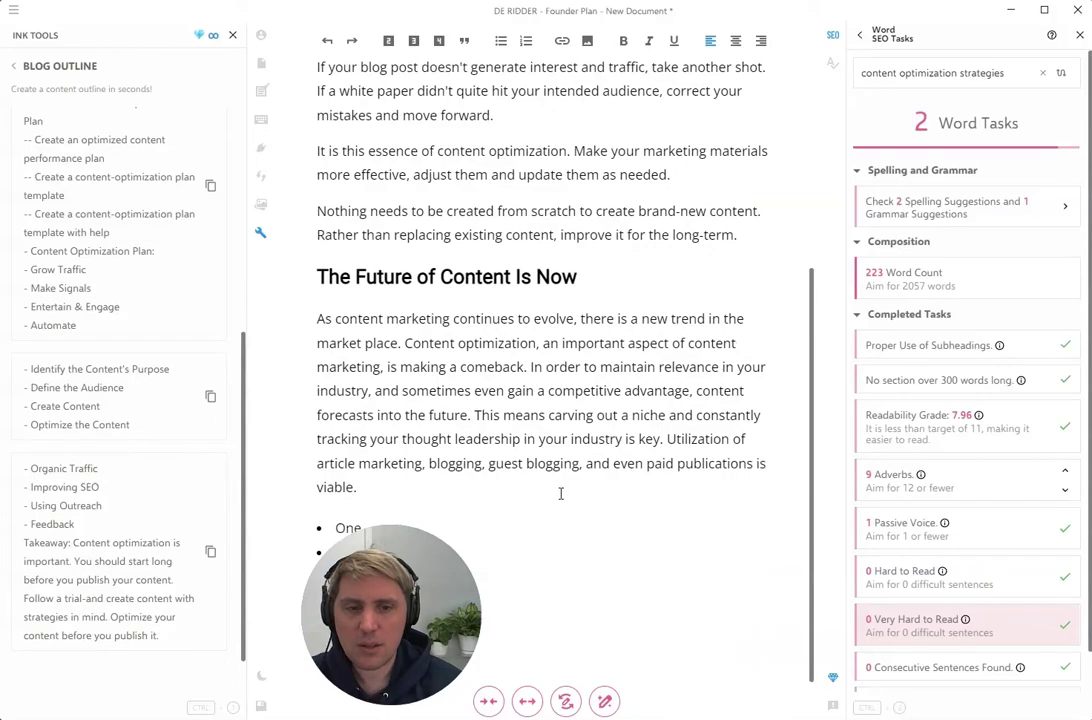
left_click_drag(370, 597, 91, 135)
left_click(429, 628)
key("Return")
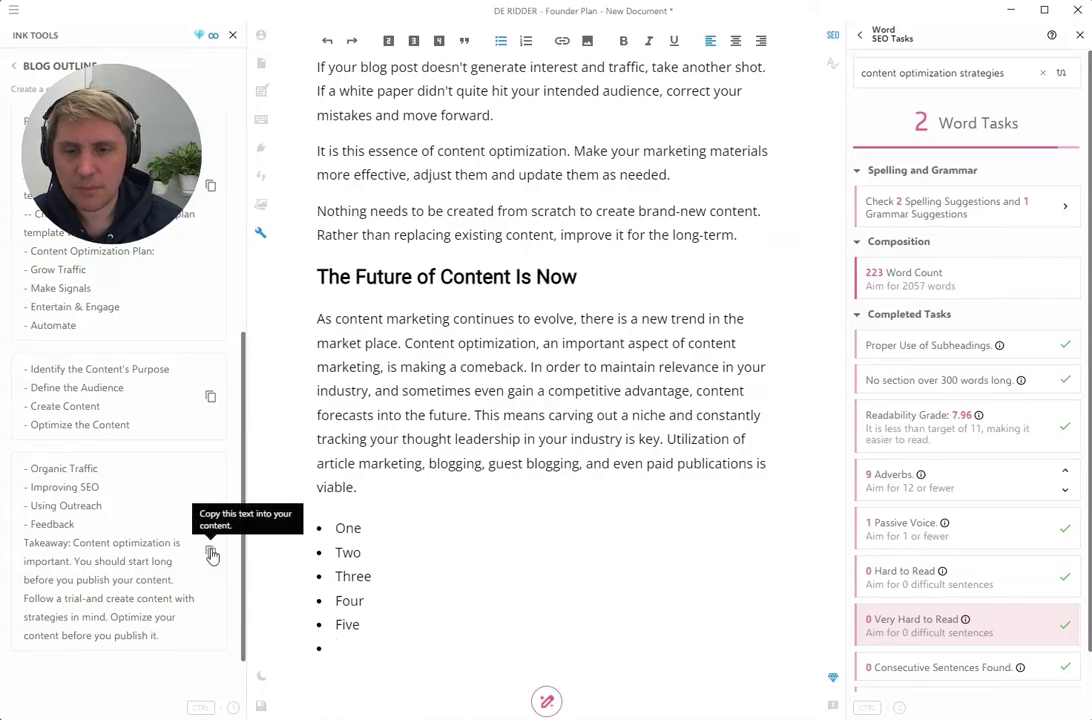
left_click(211, 553)
Step: Delete the bulleted outline and re-insert it as headings below Five
scroll(440, 620, "down", 3)
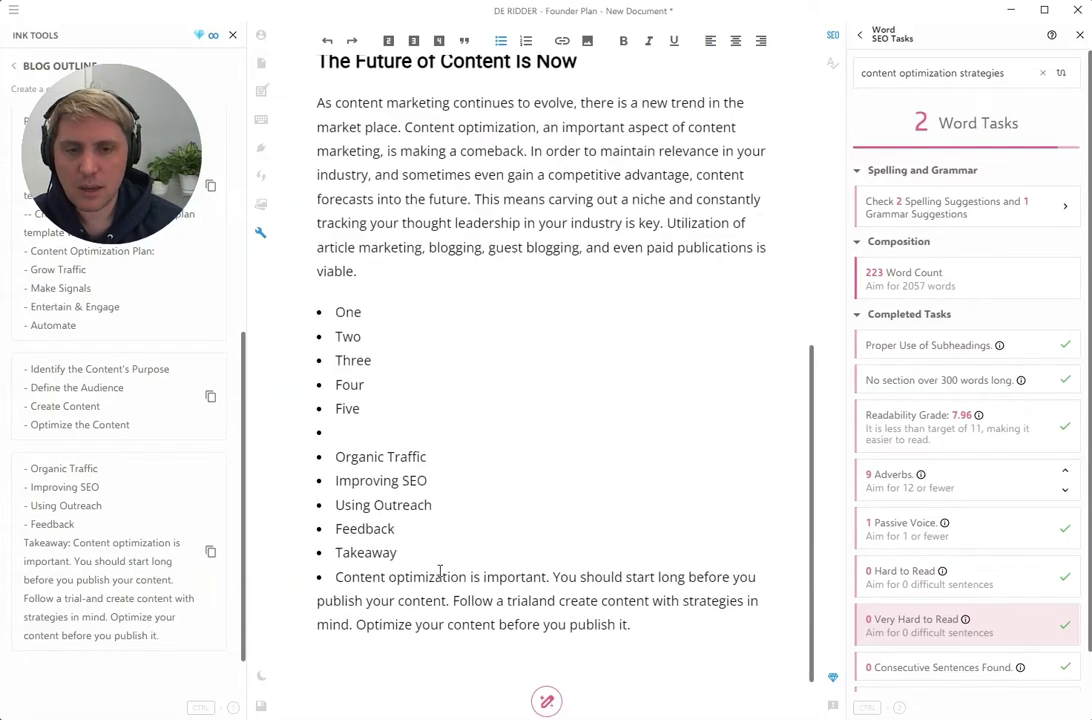
left_click_drag(658, 643, 337, 455)
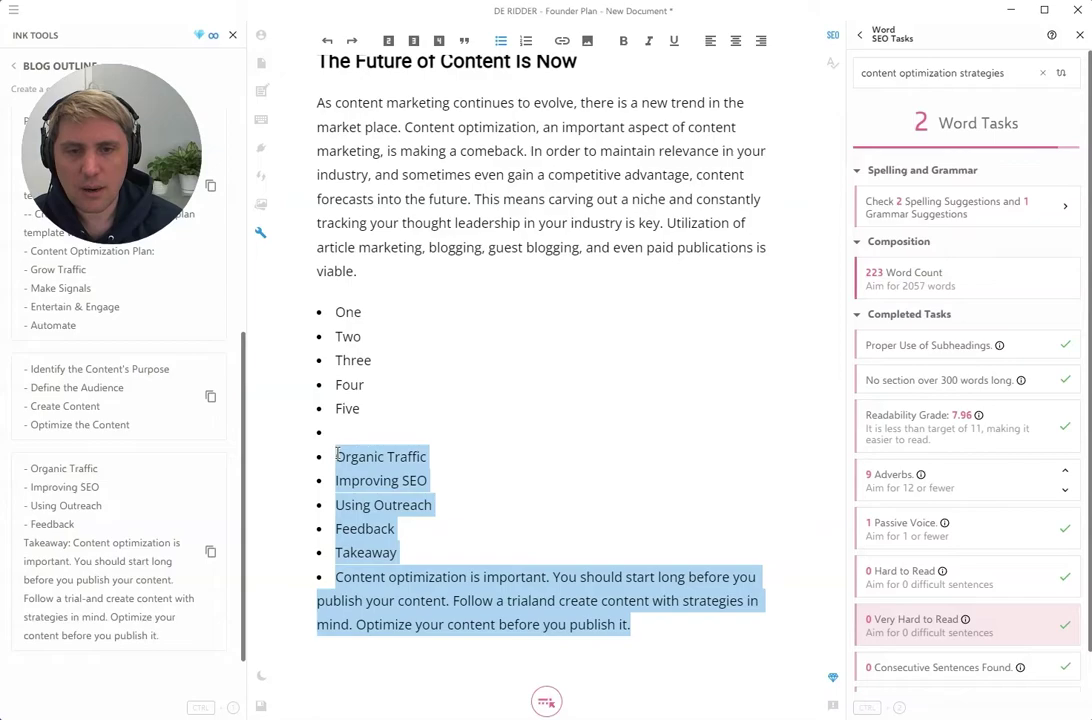
left_click(500, 41)
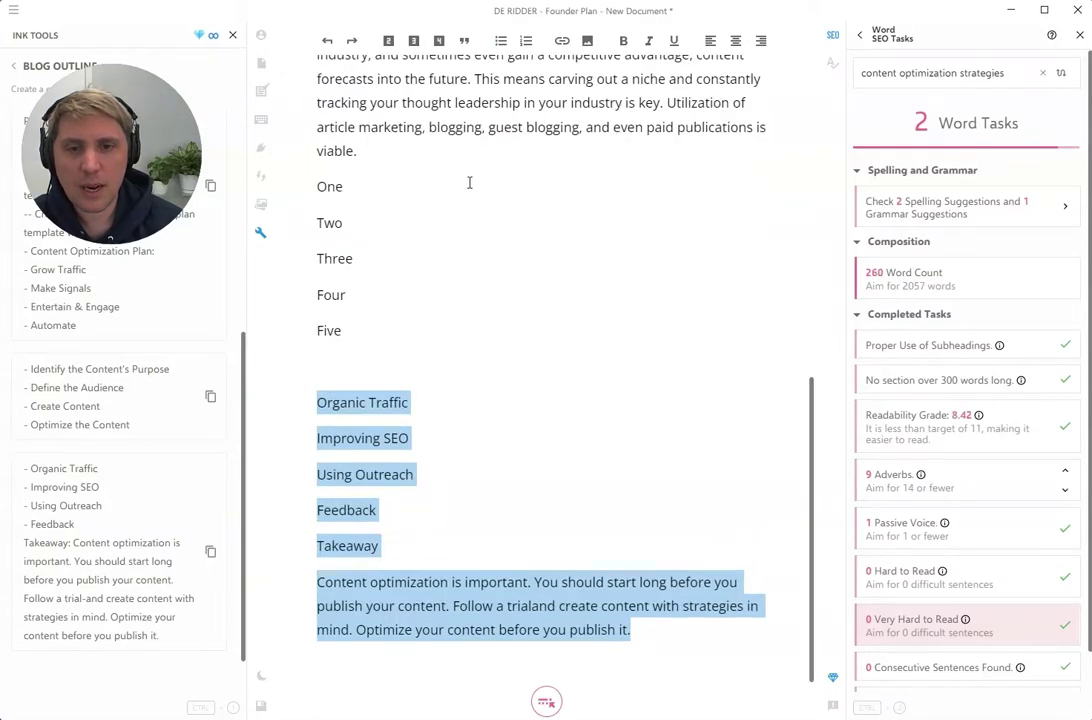
key("BackSpace")
left_click(210, 553)
scroll(480, 510, "down", 4)
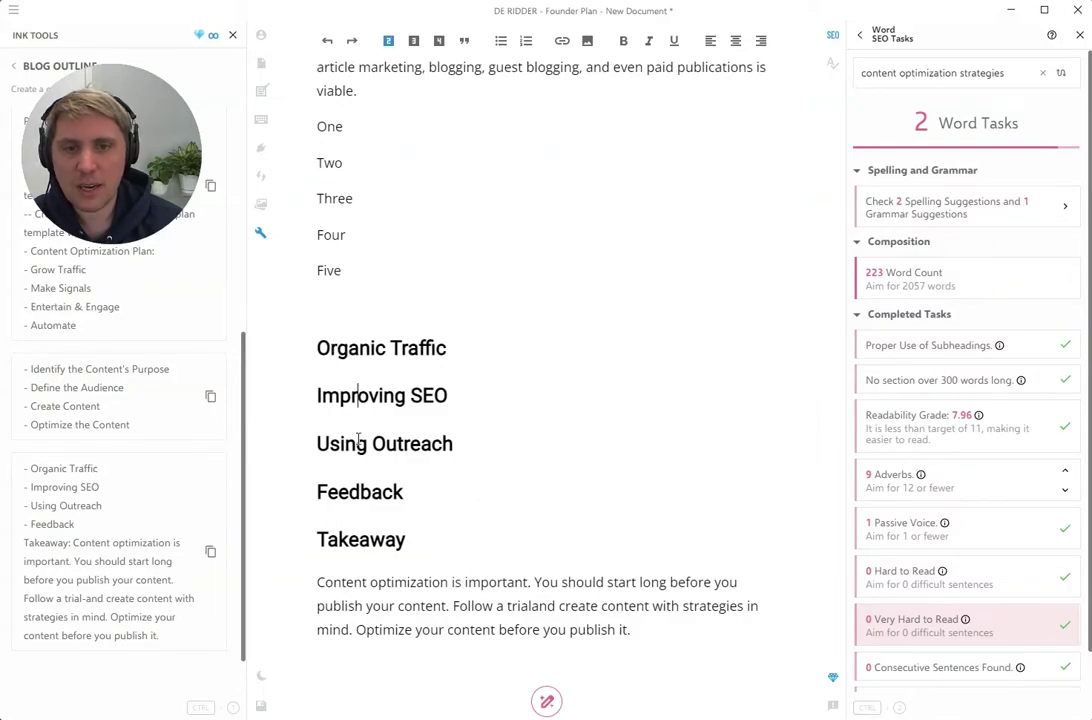
Step: Review the inserted Takeaway paragraph and return to the full writing tools list
left_click(392, 606)
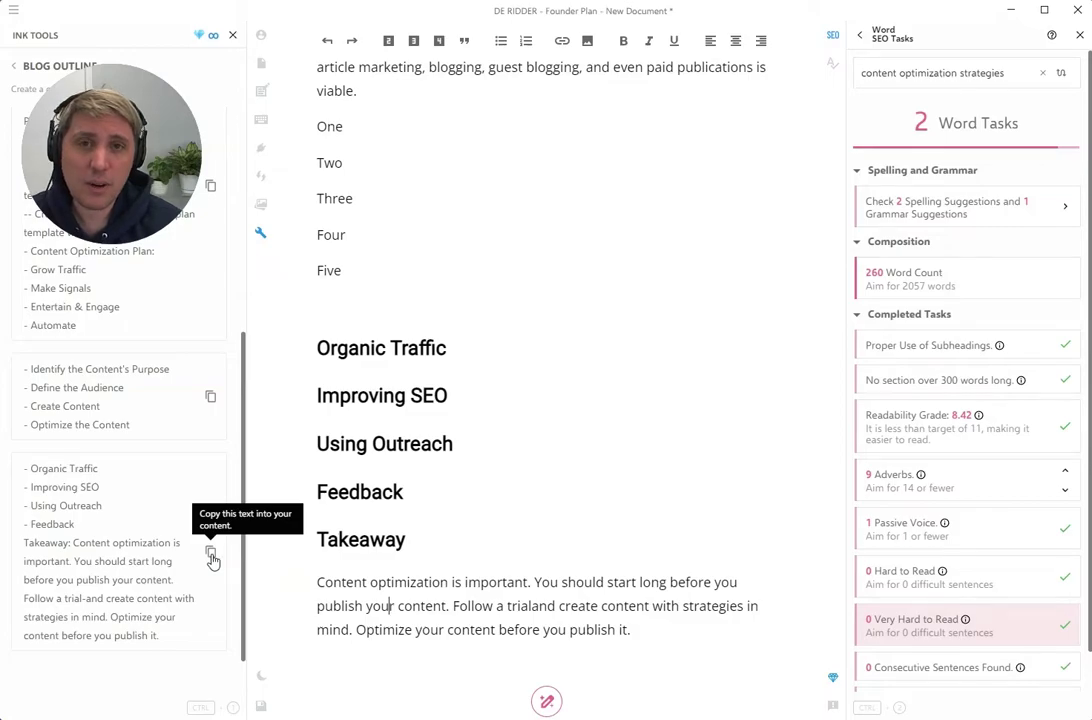
left_click_drag(115, 157, 108, 611)
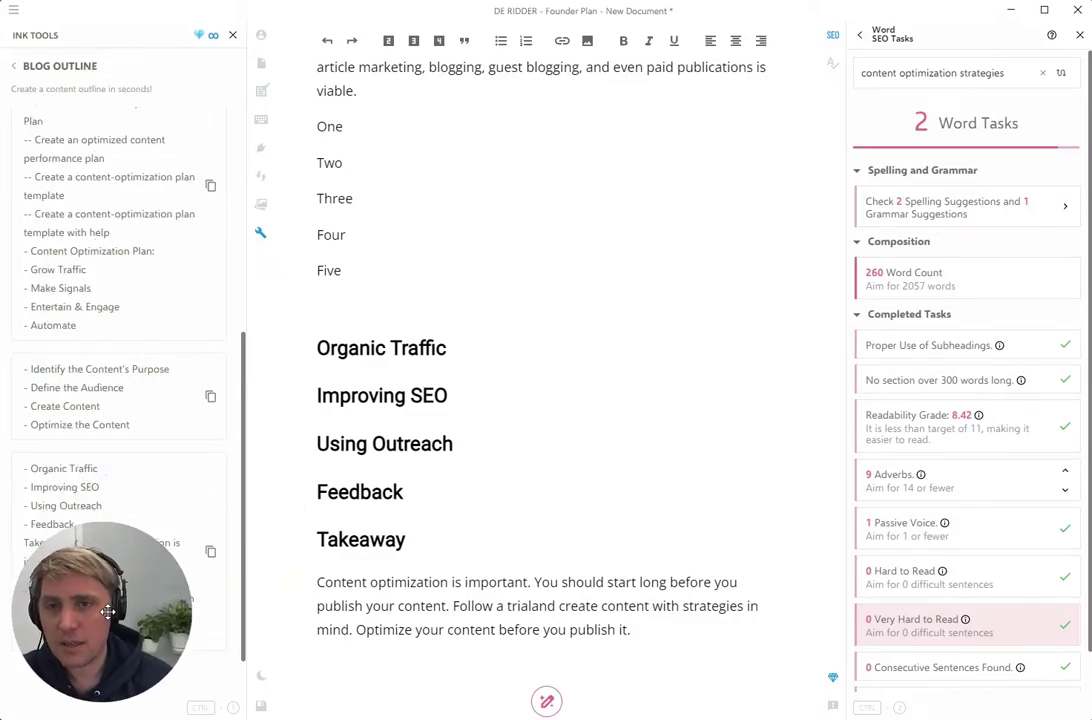
left_click(12, 70)
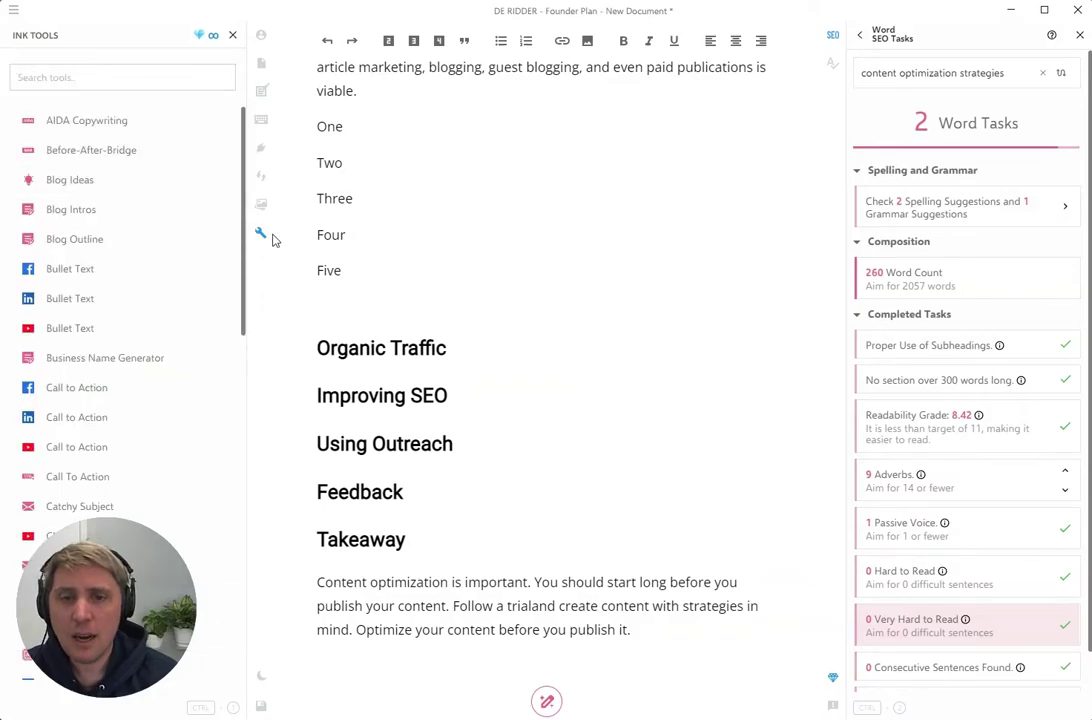
Step: Select the outline headings, Takeaway paragraph and One–Five lines together and delete them
left_click_drag(344, 322, 678, 668)
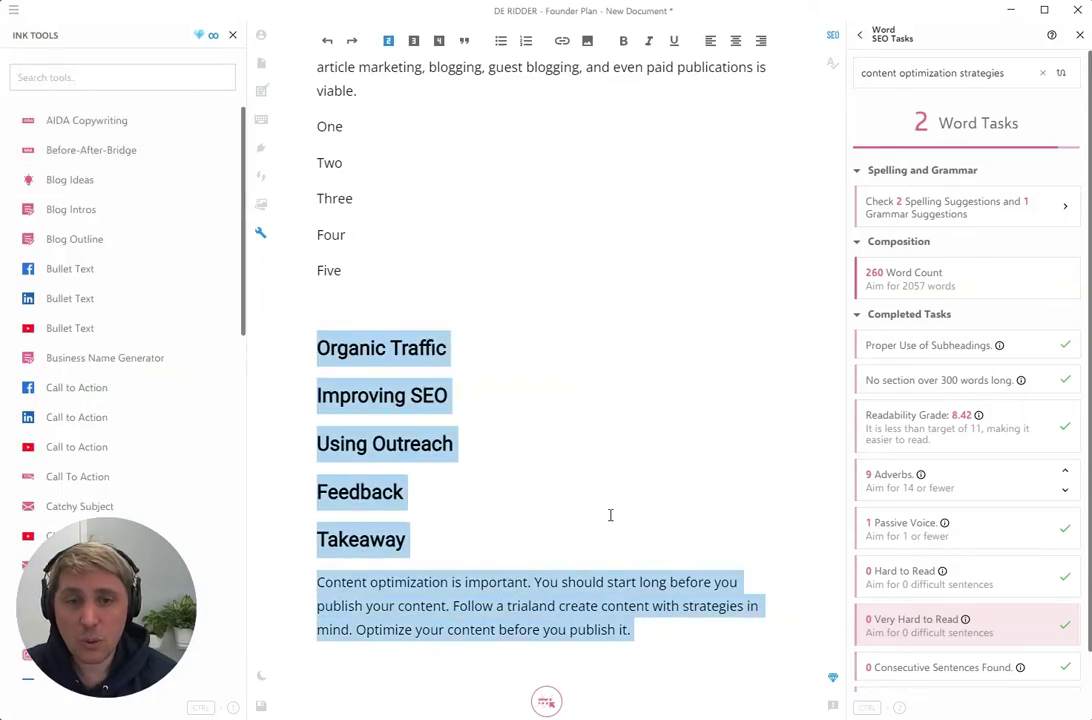
scroll(590, 490, "up", 4)
left_click_drag(362, 629, 318, 482)
key("BackSpace")
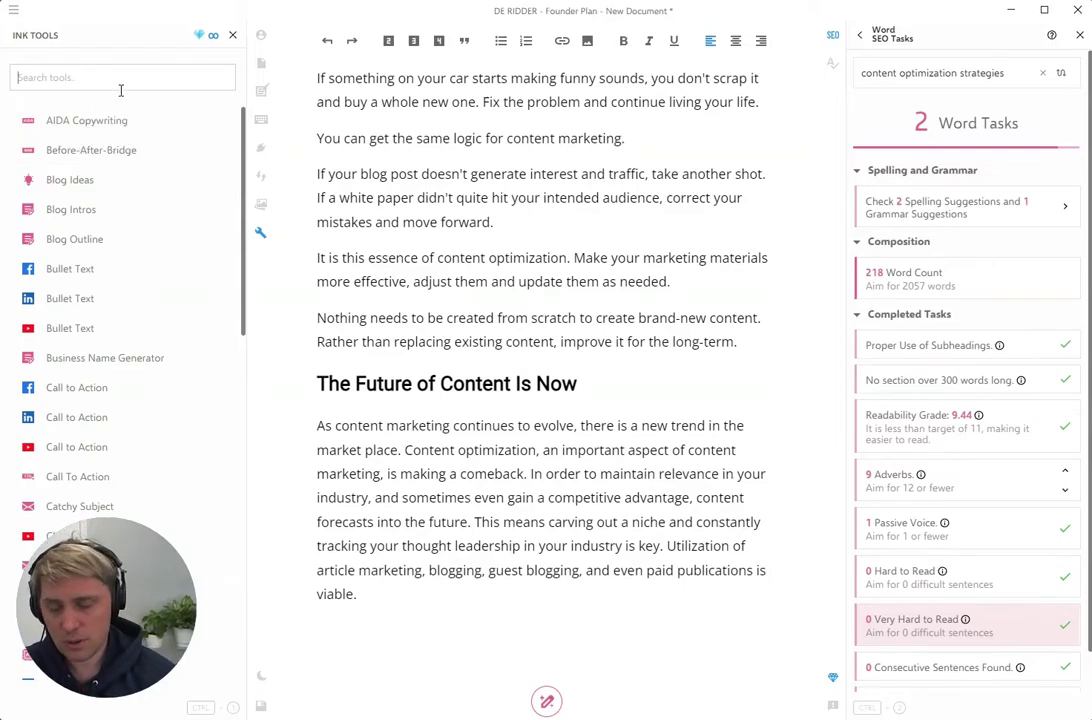
type("benef")
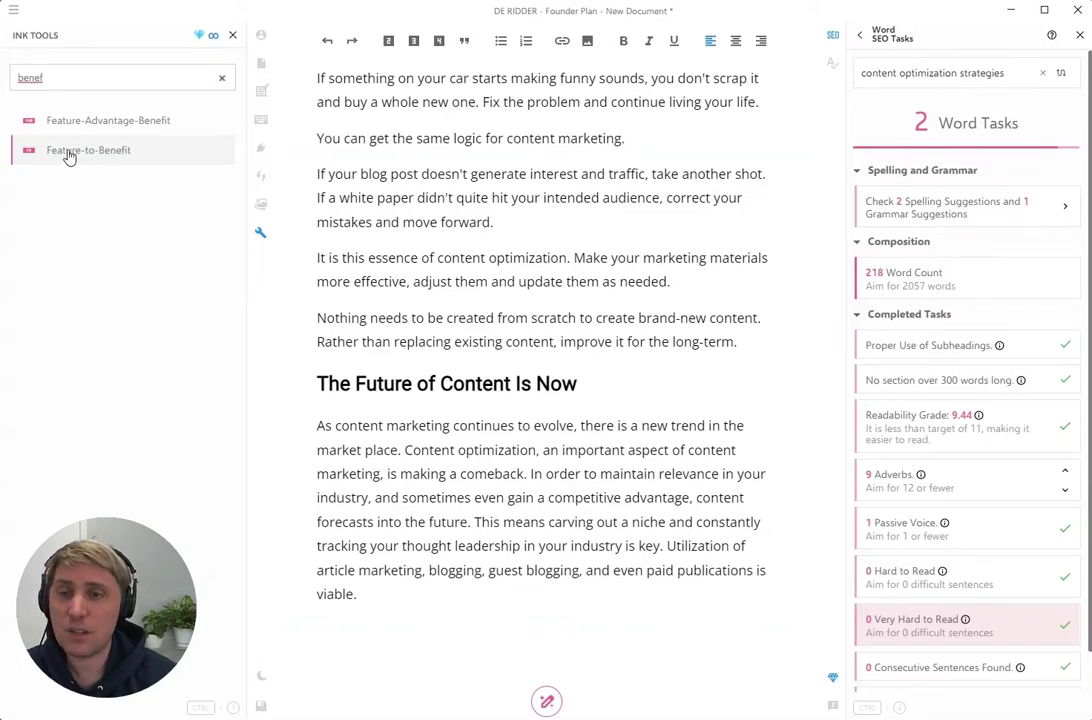
left_click(222, 81)
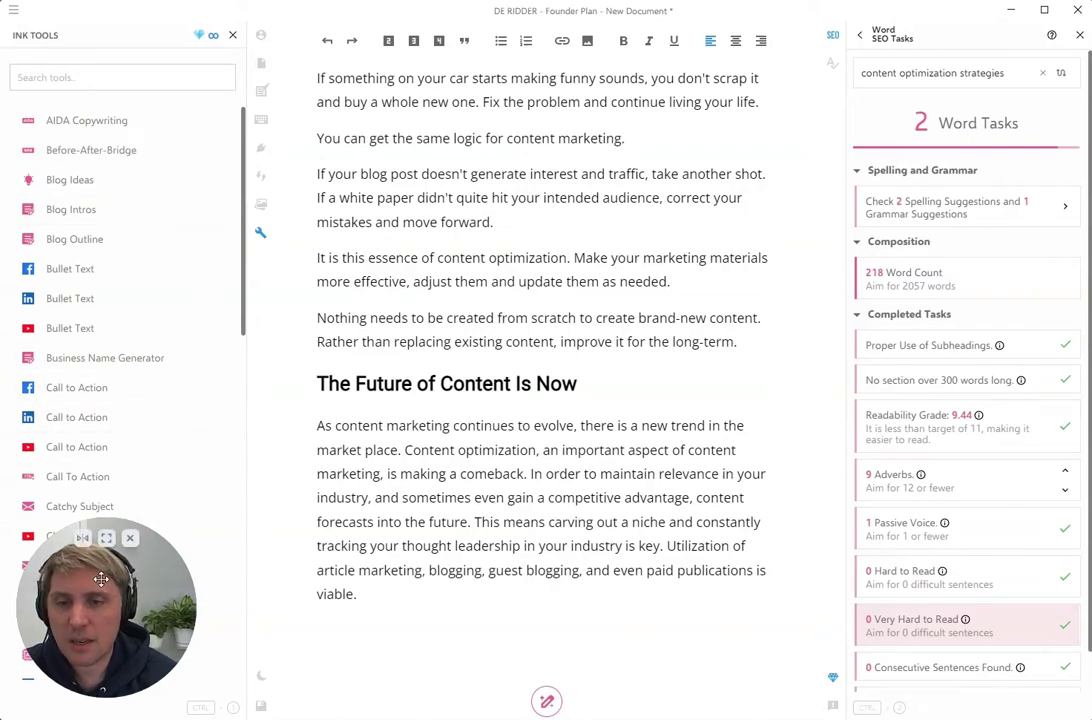
scroll(144, 573, "down", 2)
scroll(141, 551, "down", 4)
scroll(146, 556, "up", 5)
scroll(146, 551, "up", 1)
left_click_drag(120, 232, 91, 618)
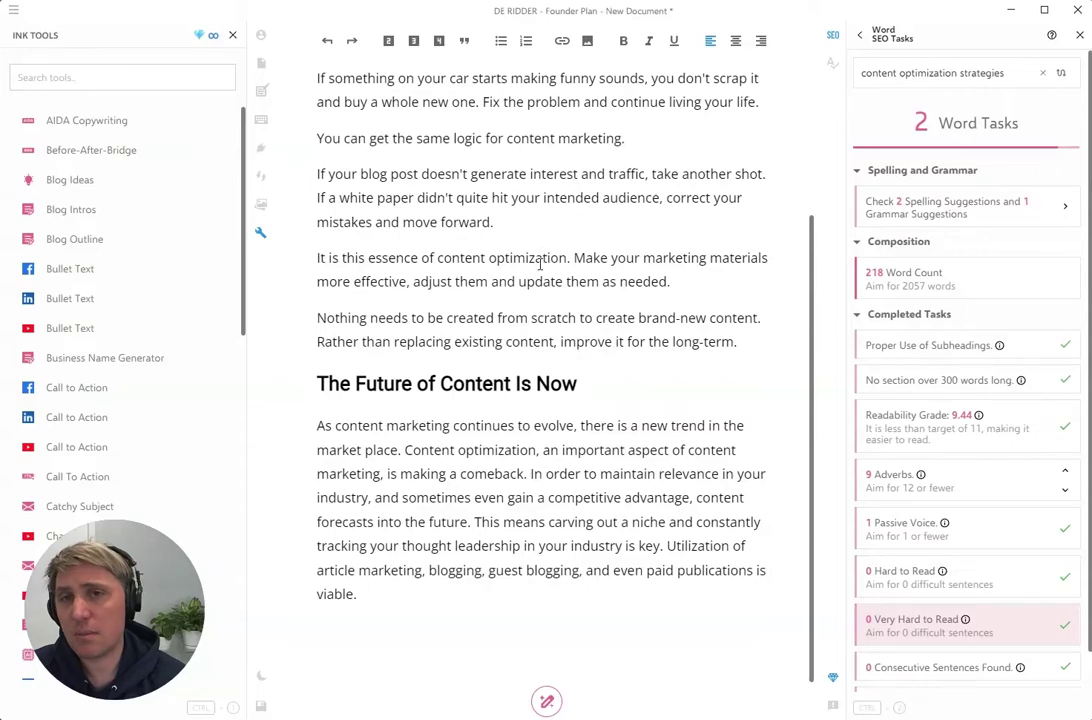
scroll(540, 263, "up", 5)
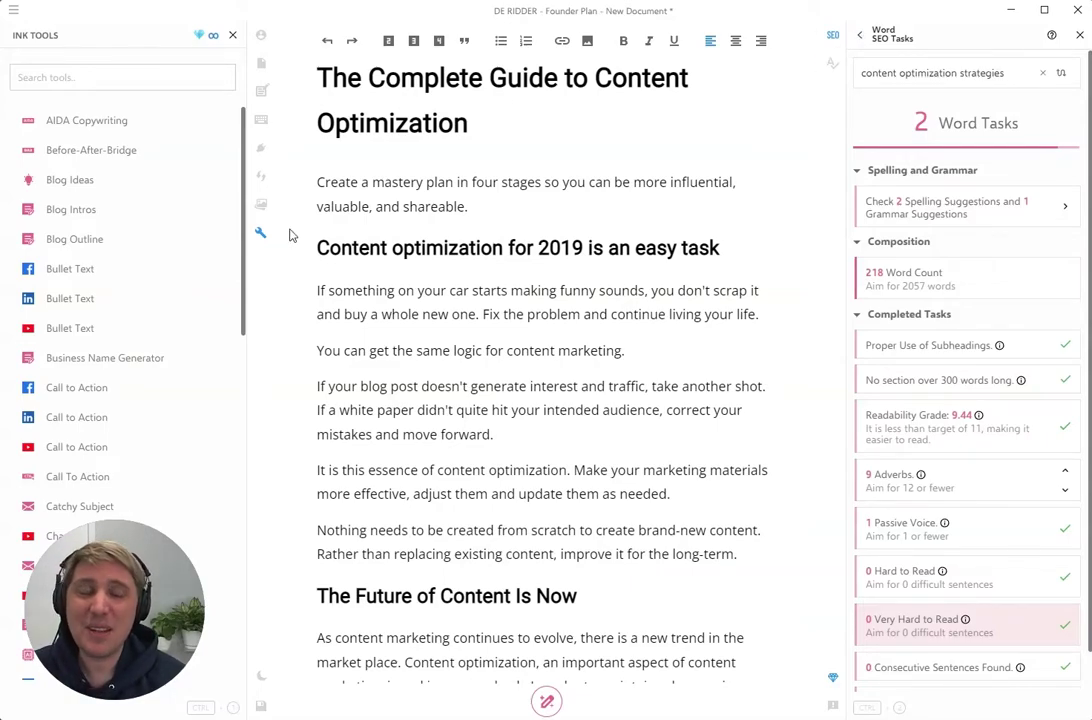
Step: Go back to the SEO overview and open Relevant Topics on its Topics tab
scroll(636, 248, "down", 5)
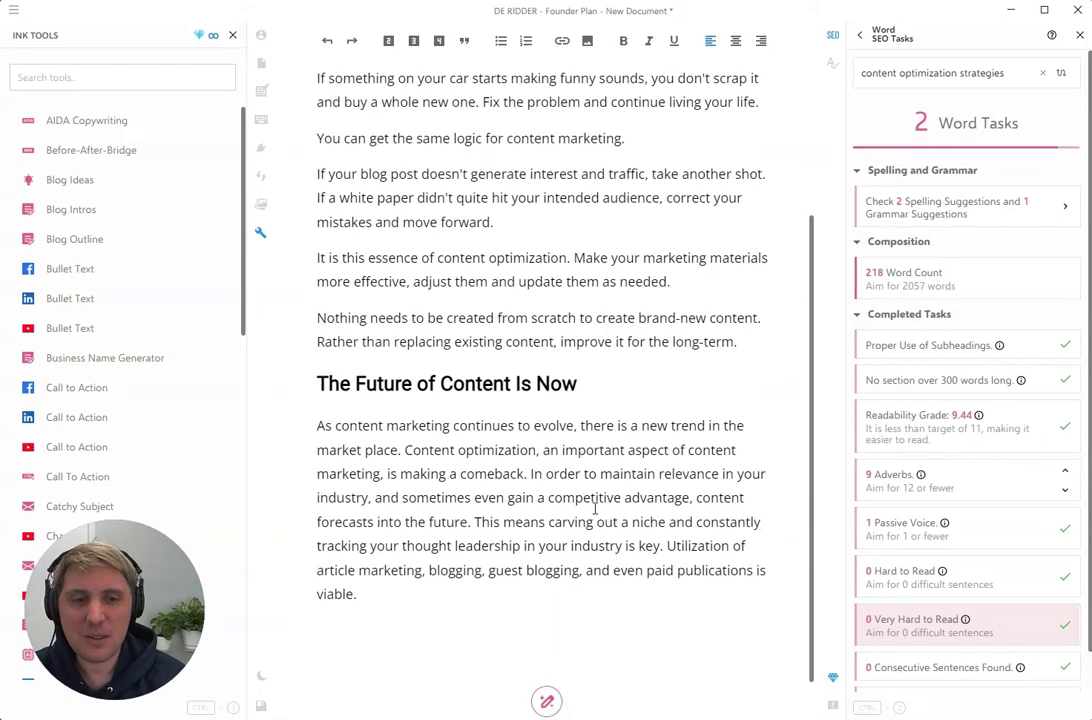
left_click(860, 36)
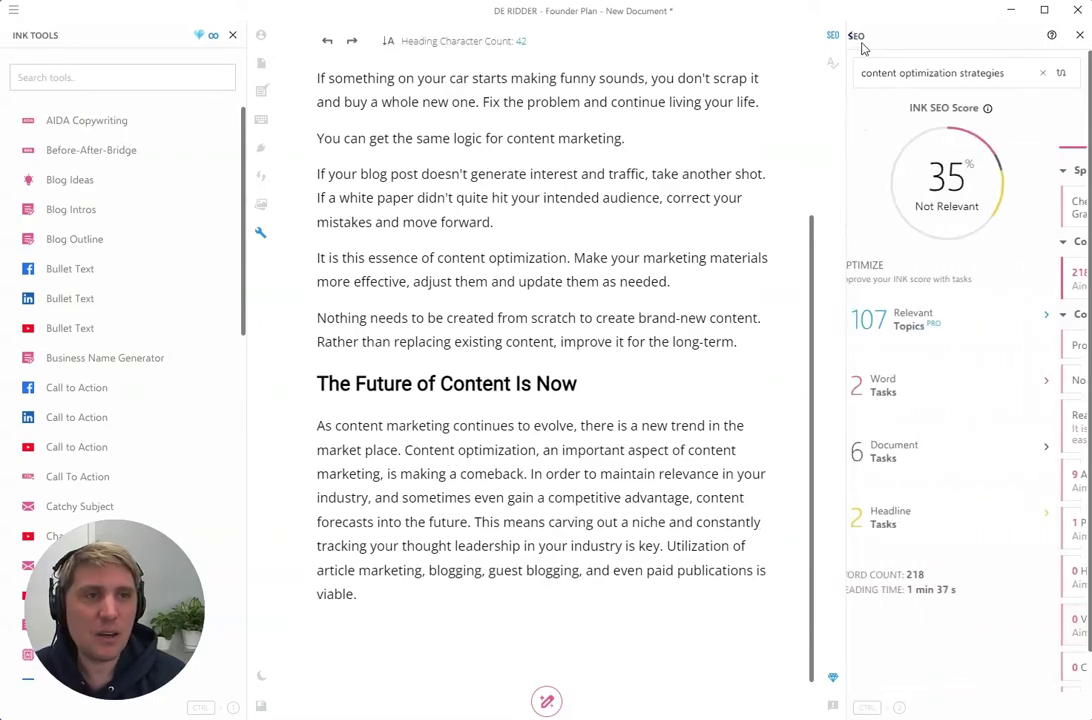
left_click(972, 321)
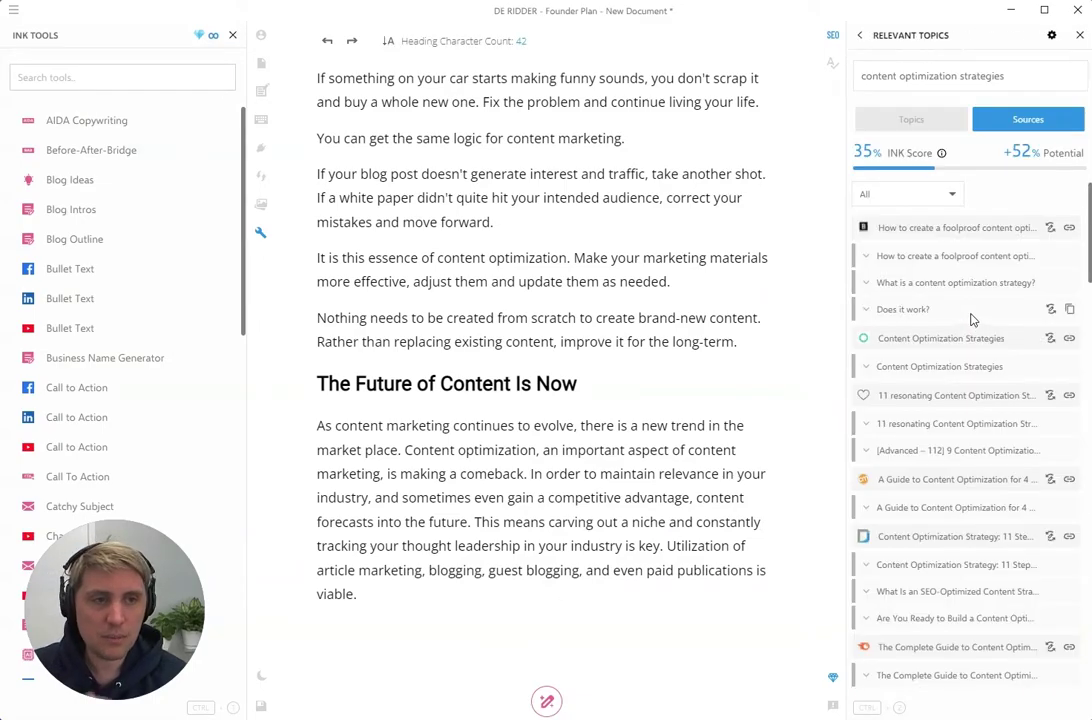
left_click(912, 124)
left_click(1031, 130)
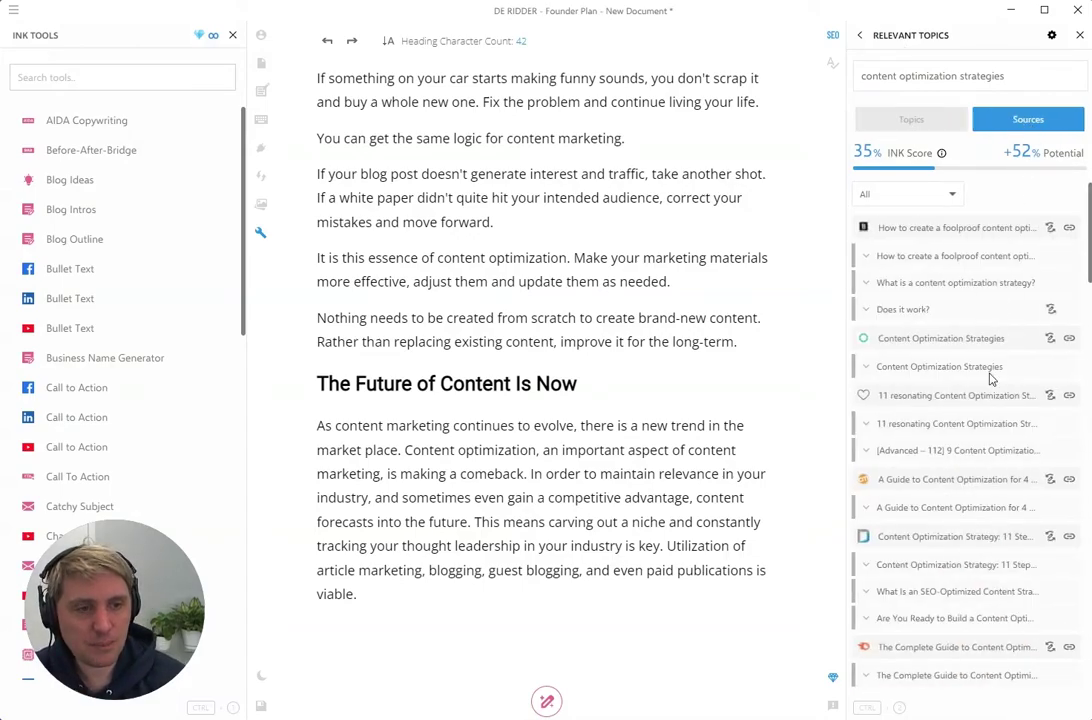
left_click(907, 121)
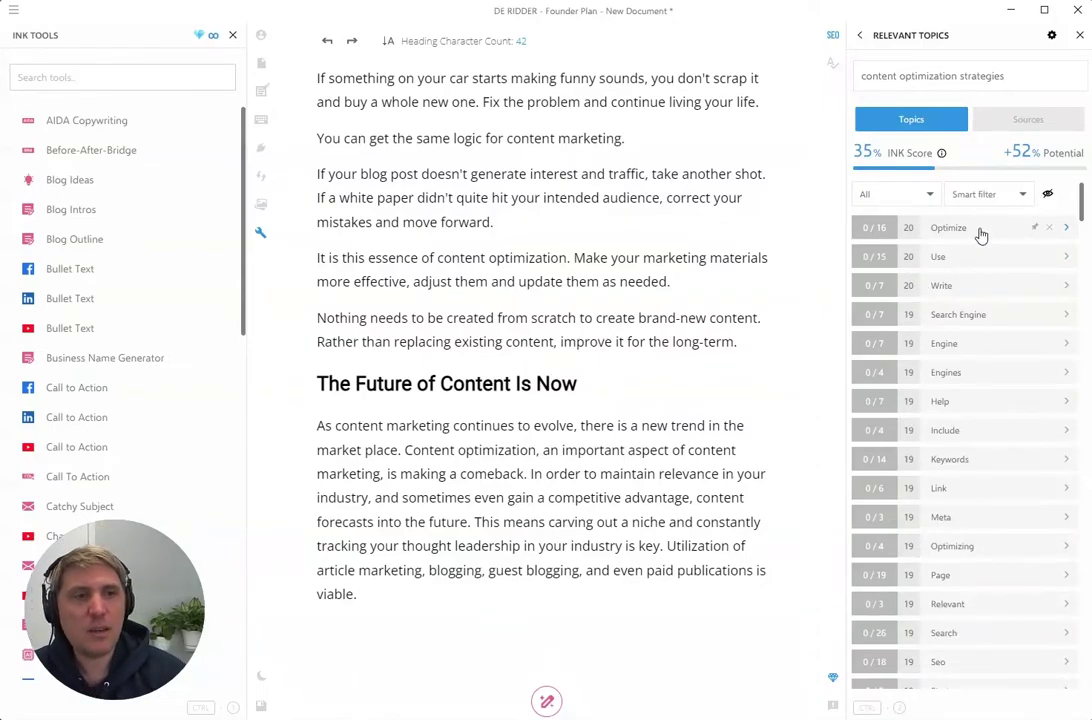
Step: Browse the Search Engine topic's source excerpts, then start a new paragraph at the article's end
left_click(970, 328)
scroll(937, 543, "up", 1)
scroll(937, 543, "up", 10)
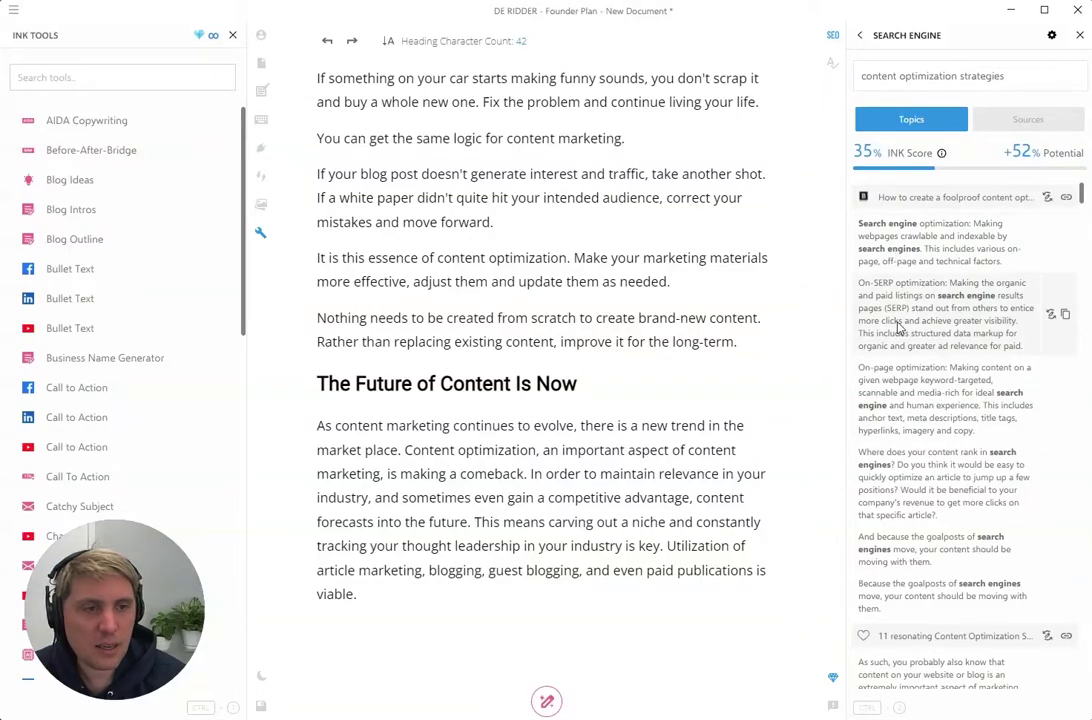
scroll(930, 360, "down", 8)
scroll(958, 390, "down", 10)
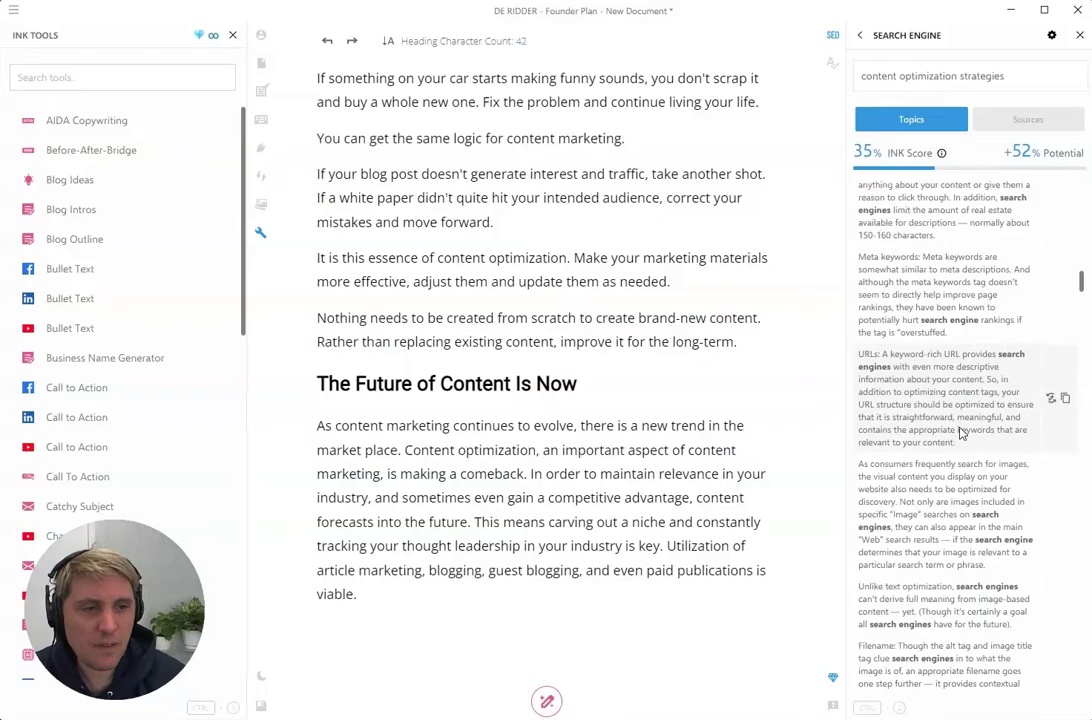
scroll(958, 432, "down", 5)
left_click_drag(1082, 305, 1088, 507)
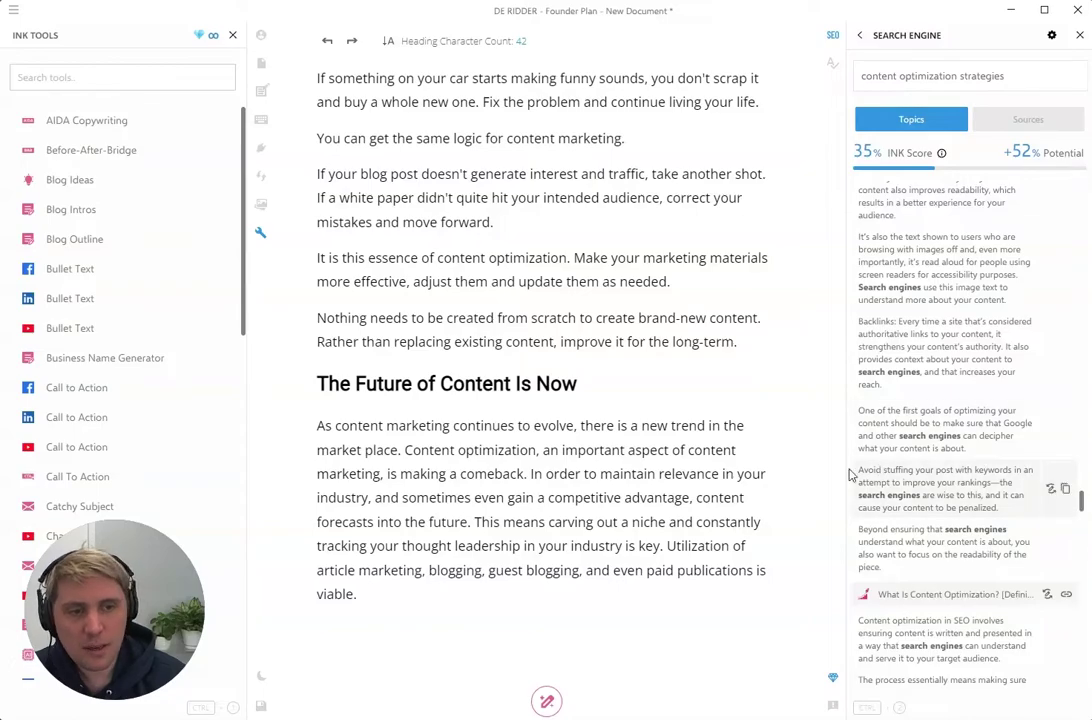
left_click(404, 610)
key("Return")
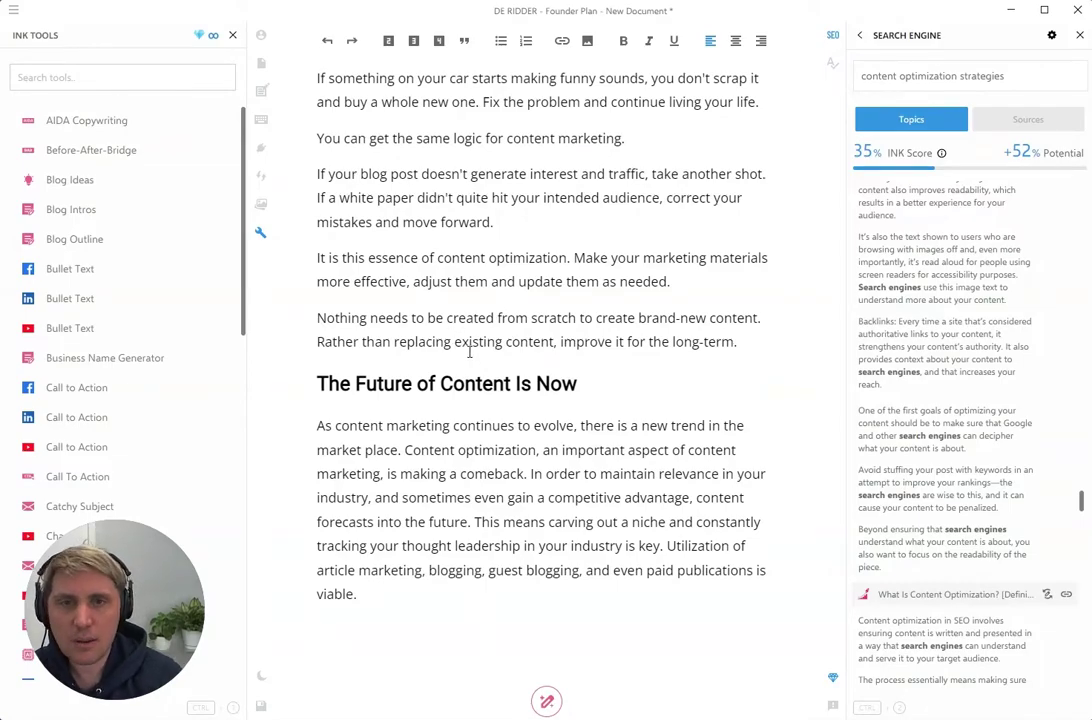
Step: Add 'How to optimize for search engines' as an H2 heading with a new paragraph below
type("How")
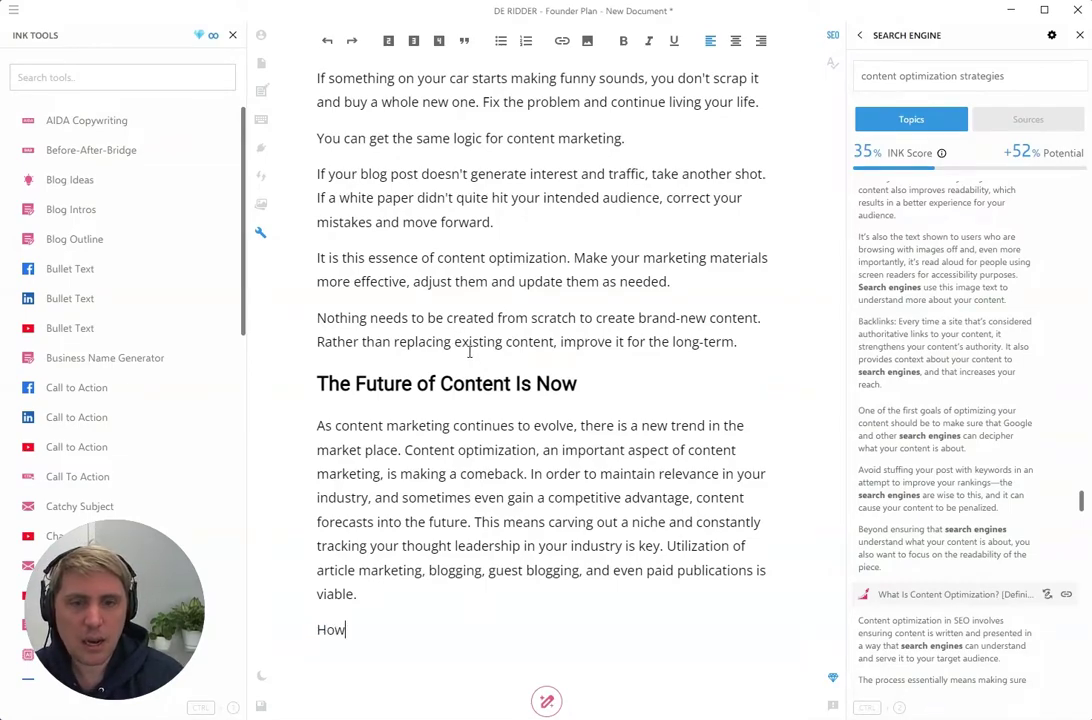
type(" to optimize for")
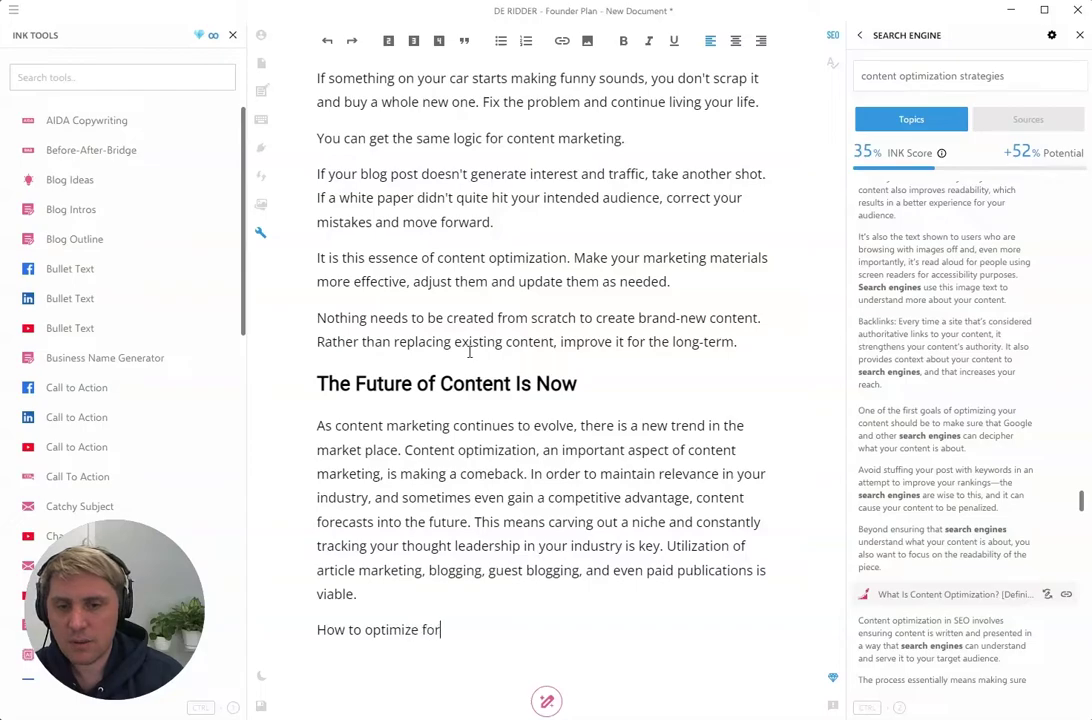
type(" search engines")
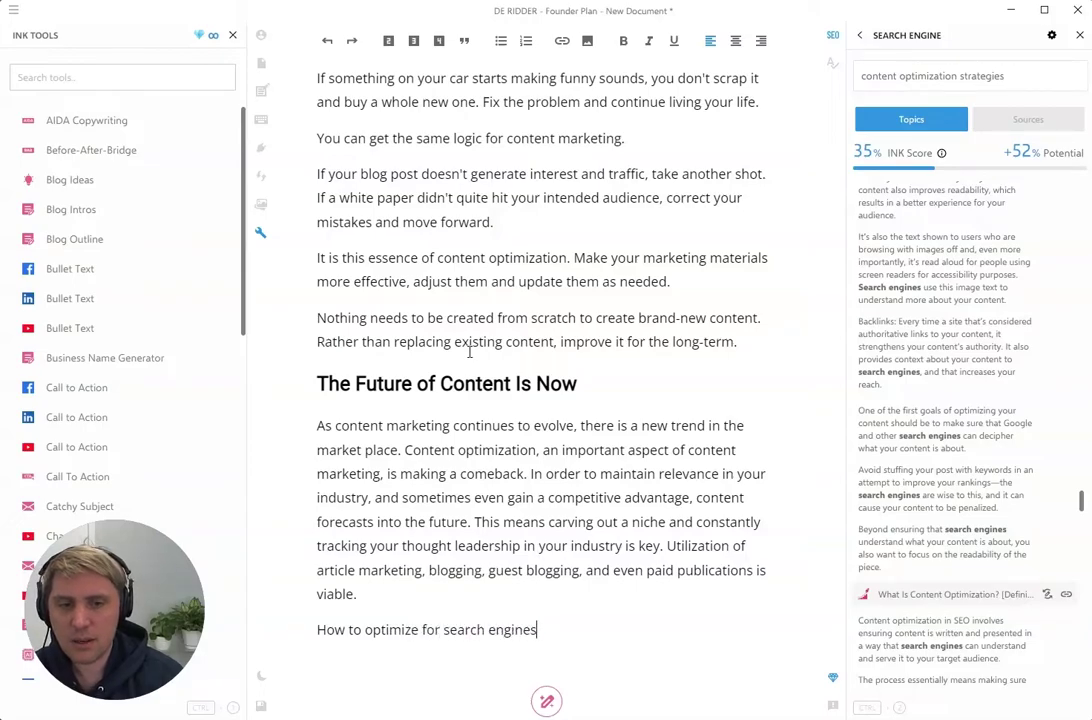
left_click(388, 40)
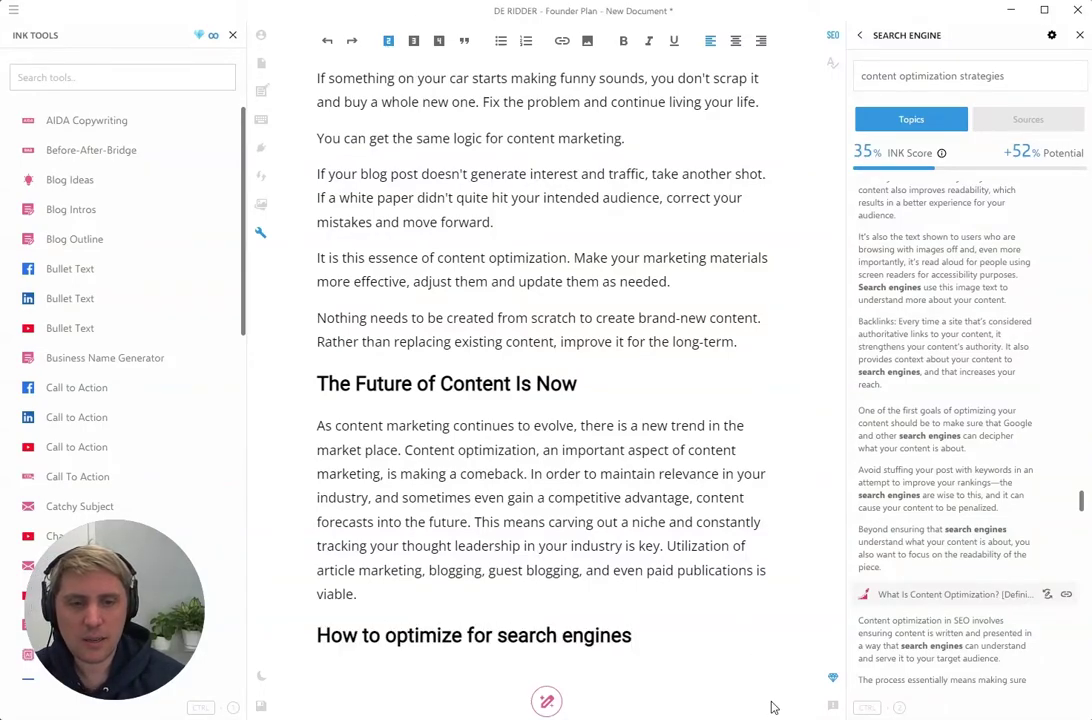
key("Return")
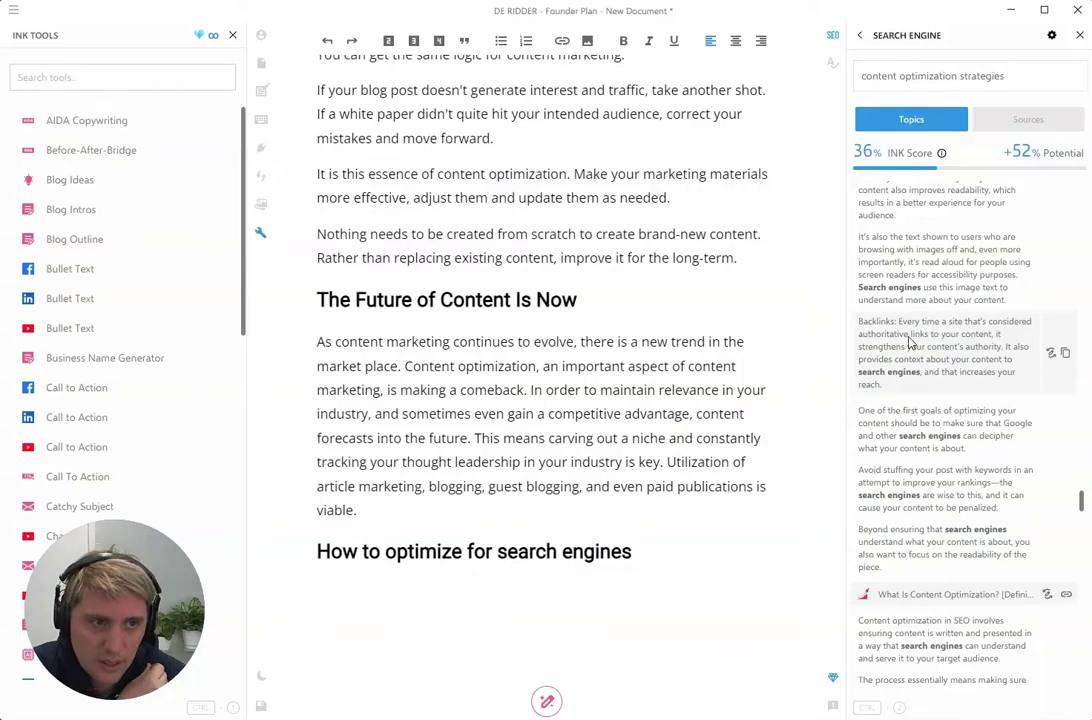
Step: Insert the Backlinks excerpt, turn on Show Source In Article, and delete the inserted paragraph
left_click(1067, 356)
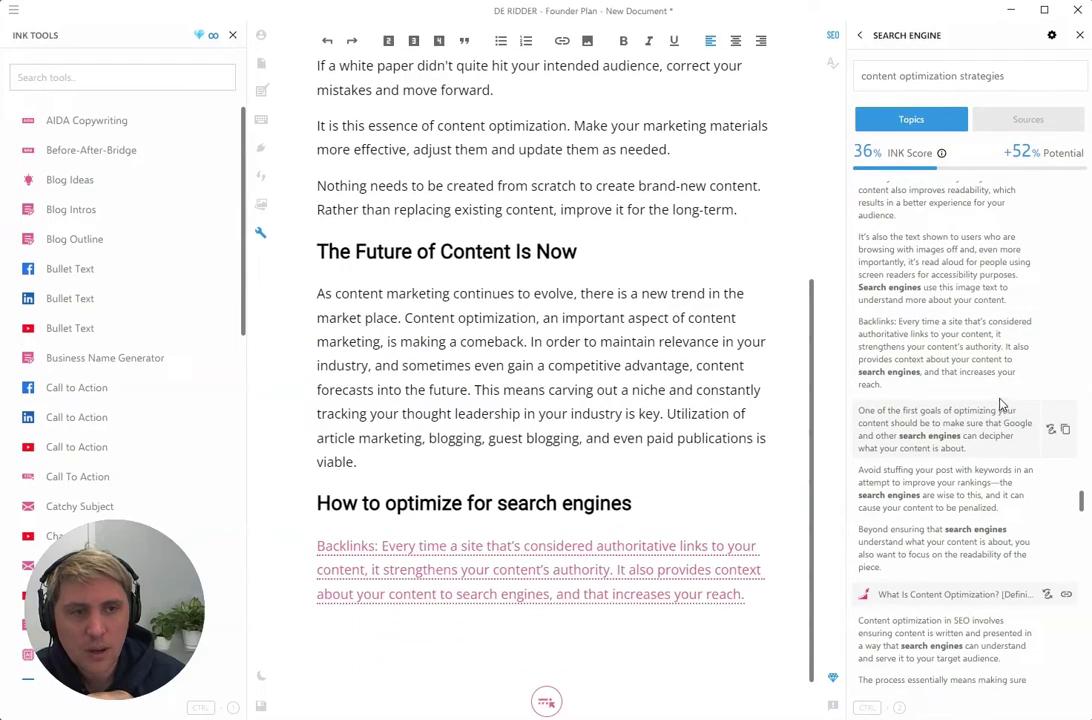
left_click(1051, 35)
left_click(1066, 93)
left_click_drag(746, 594, 310, 545)
key("BackSpace")
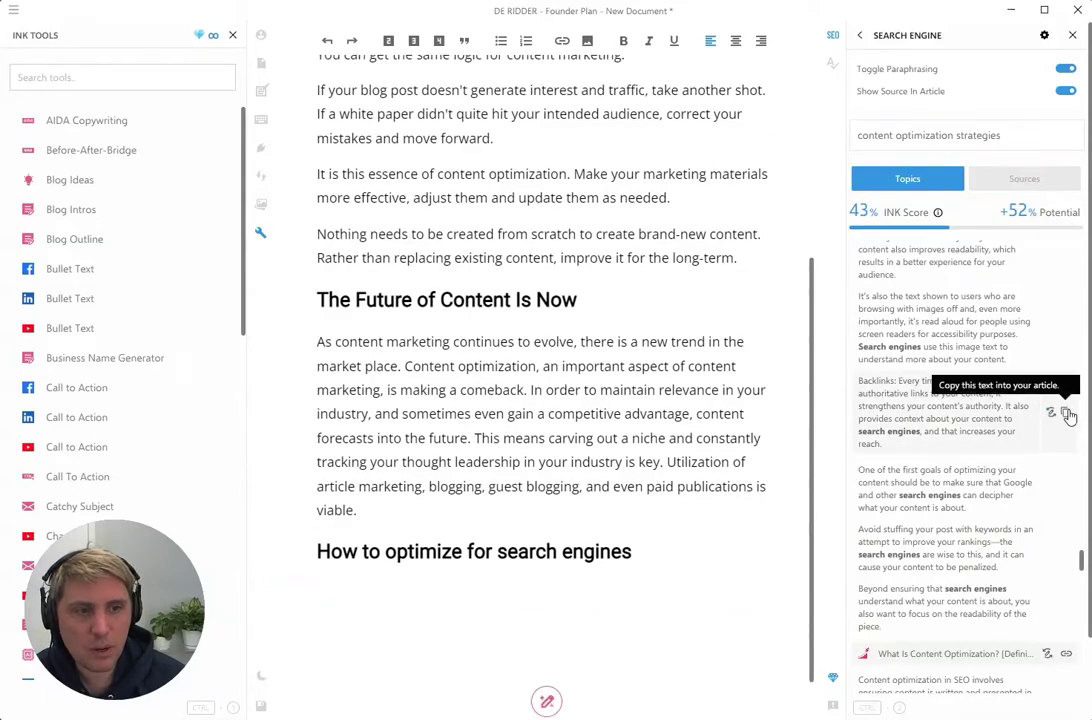
Step: Re-insert the Backlinks excerpt with its mailchimp.com source, then delete that paragraph again
left_click(1068, 415)
scroll(379, 572, "down", 1)
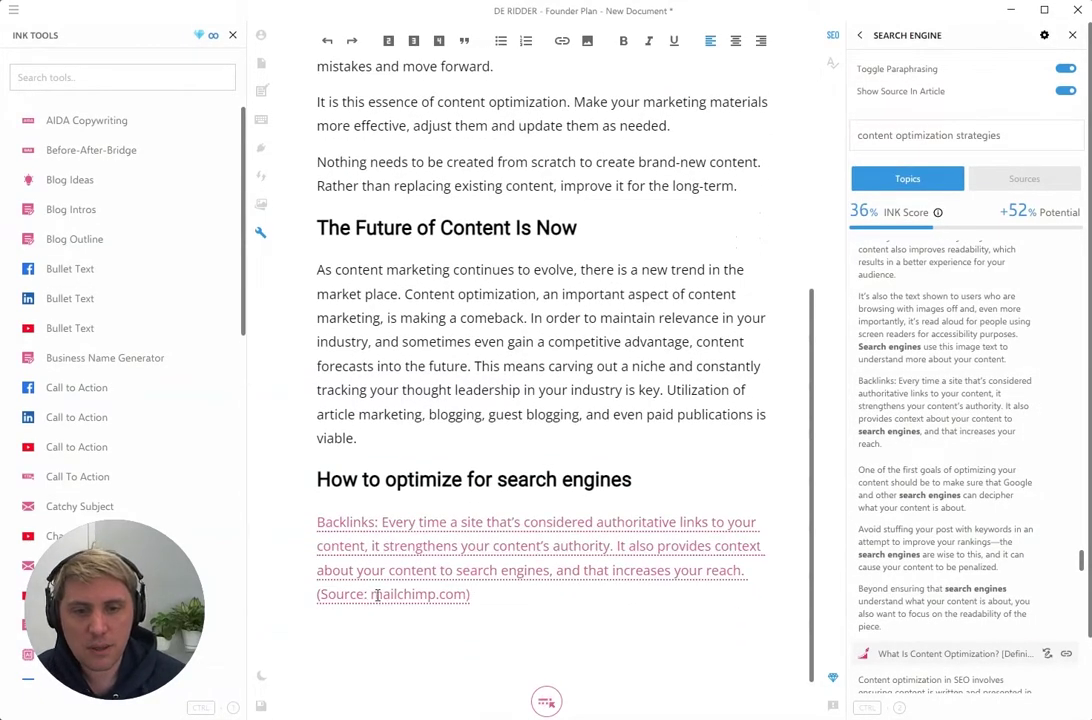
left_click_drag(373, 594, 487, 600)
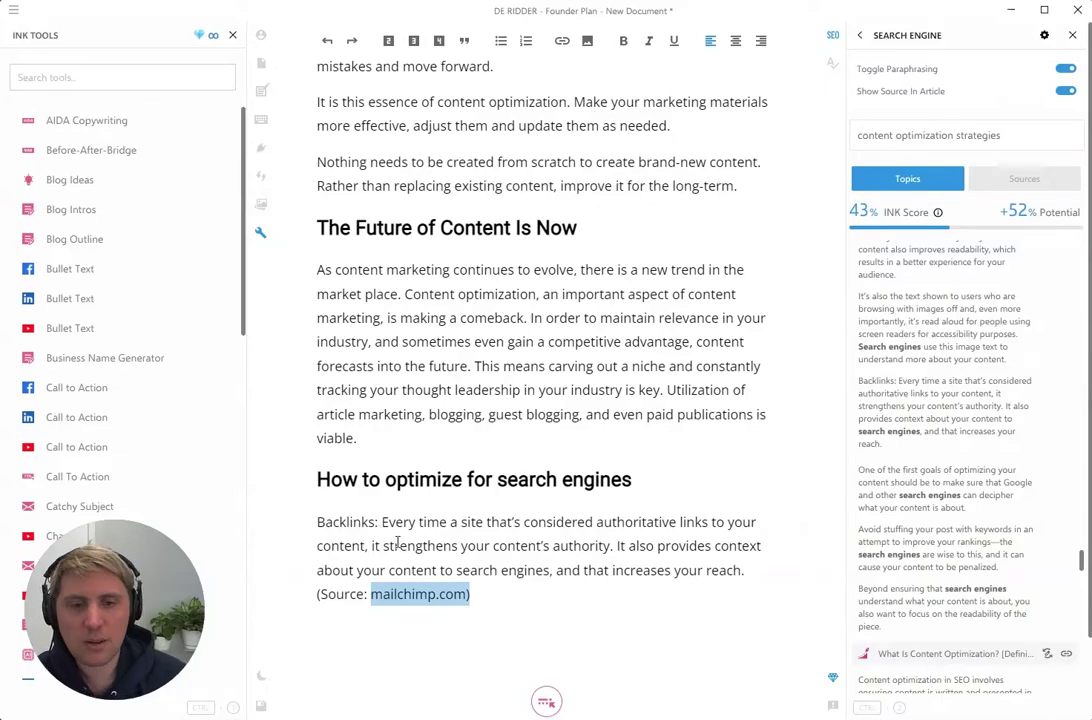
left_click_drag(468, 597, 314, 521)
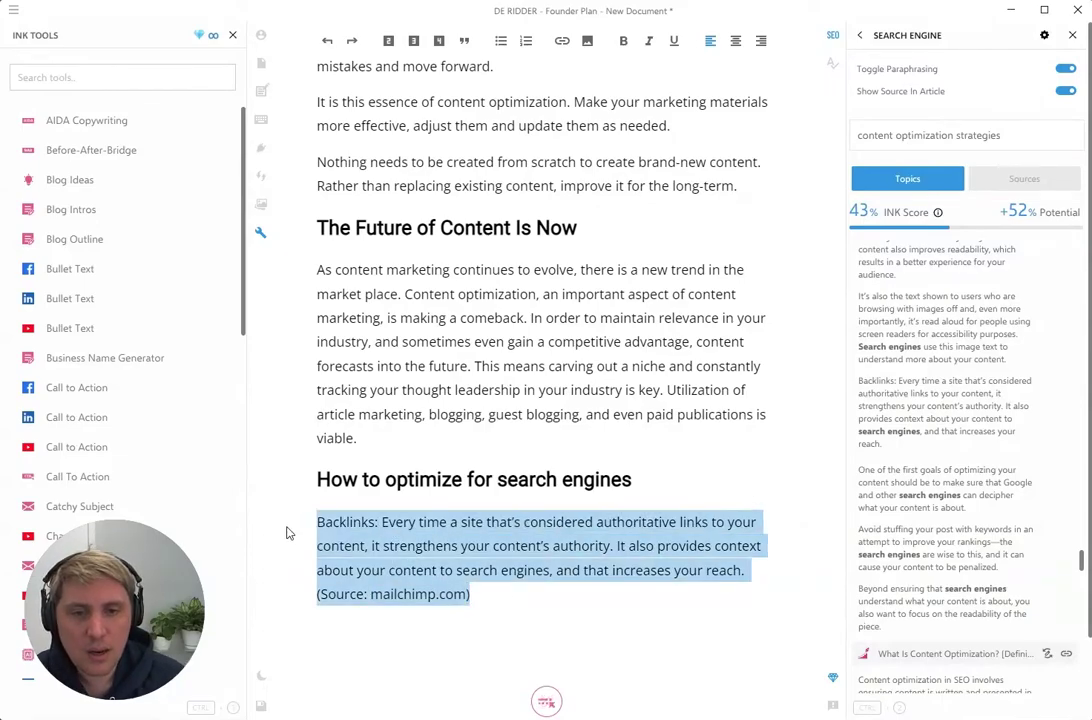
key("BackSpace")
mouse_move(1053, 427)
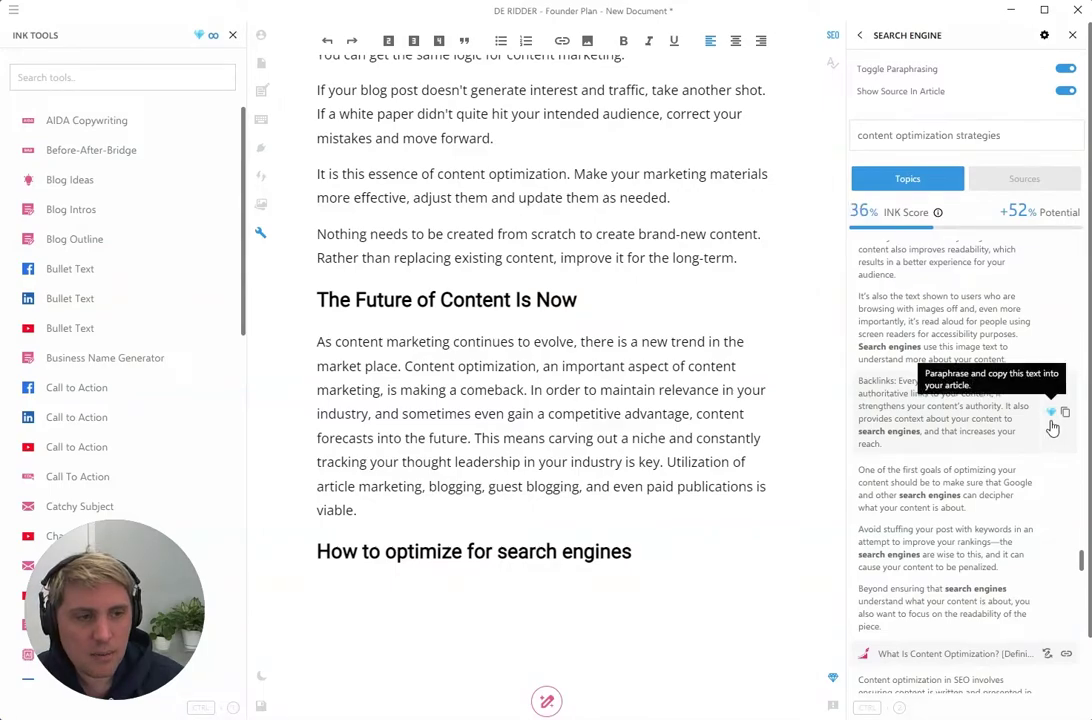
Step: Paraphrase the 'It's also the text shown' suggestion in and delete its (Source: mailchimp.com) credit
mouse_move(1047, 335)
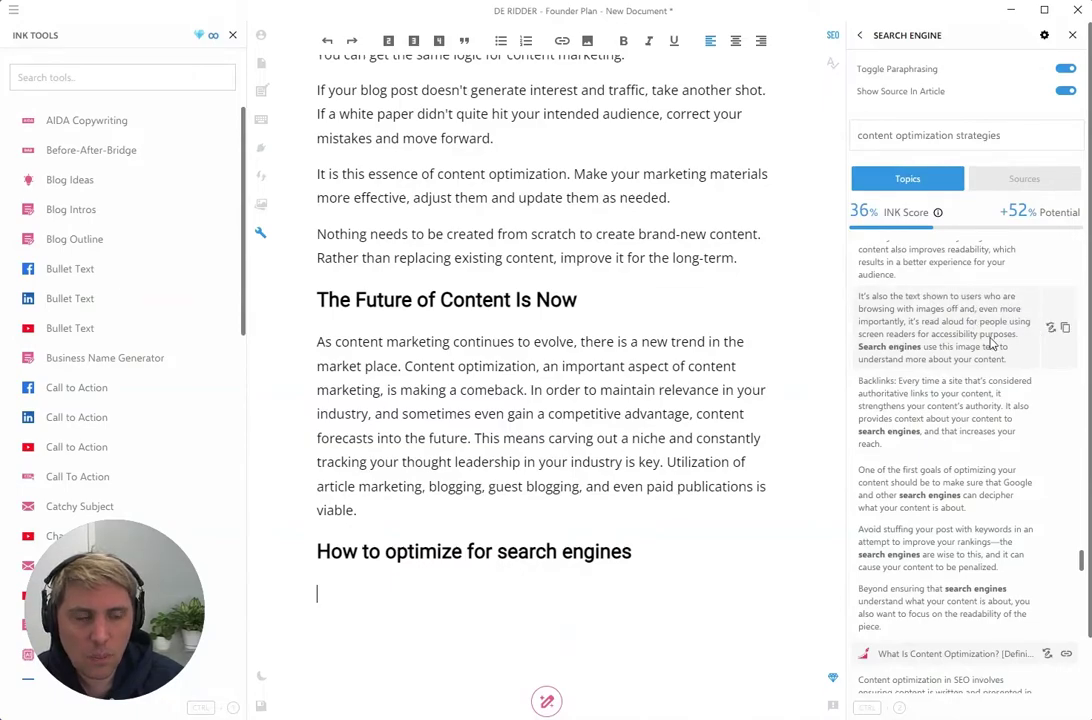
left_click(1052, 330)
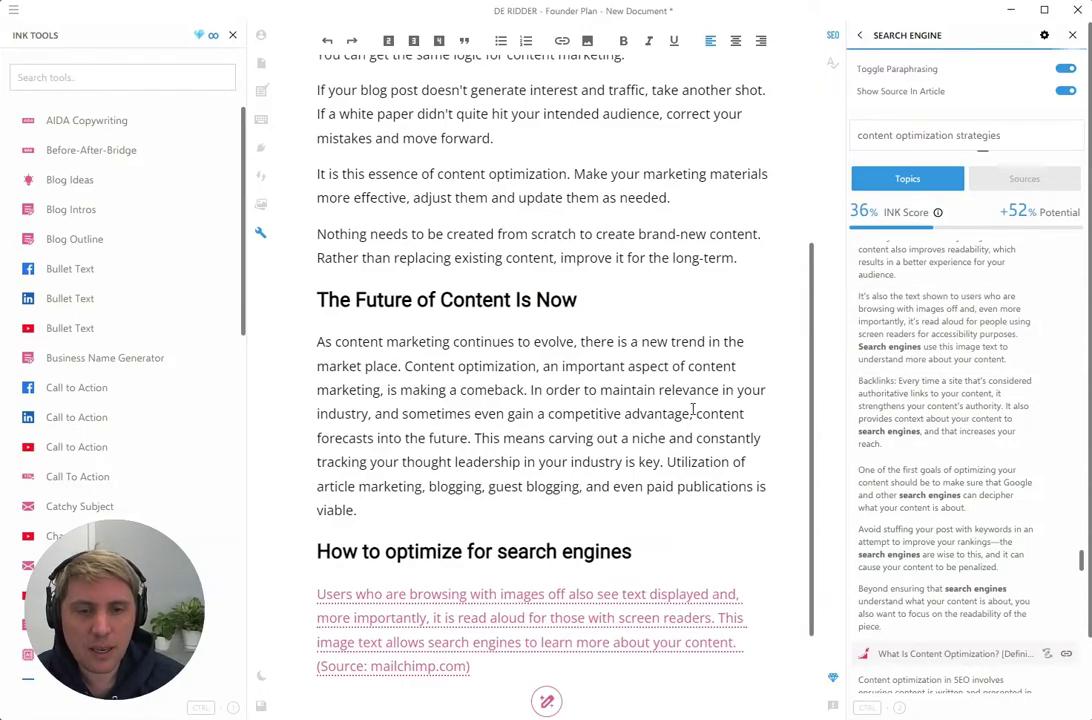
scroll(636, 405, "down", 1)
mouse_move(893, 278)
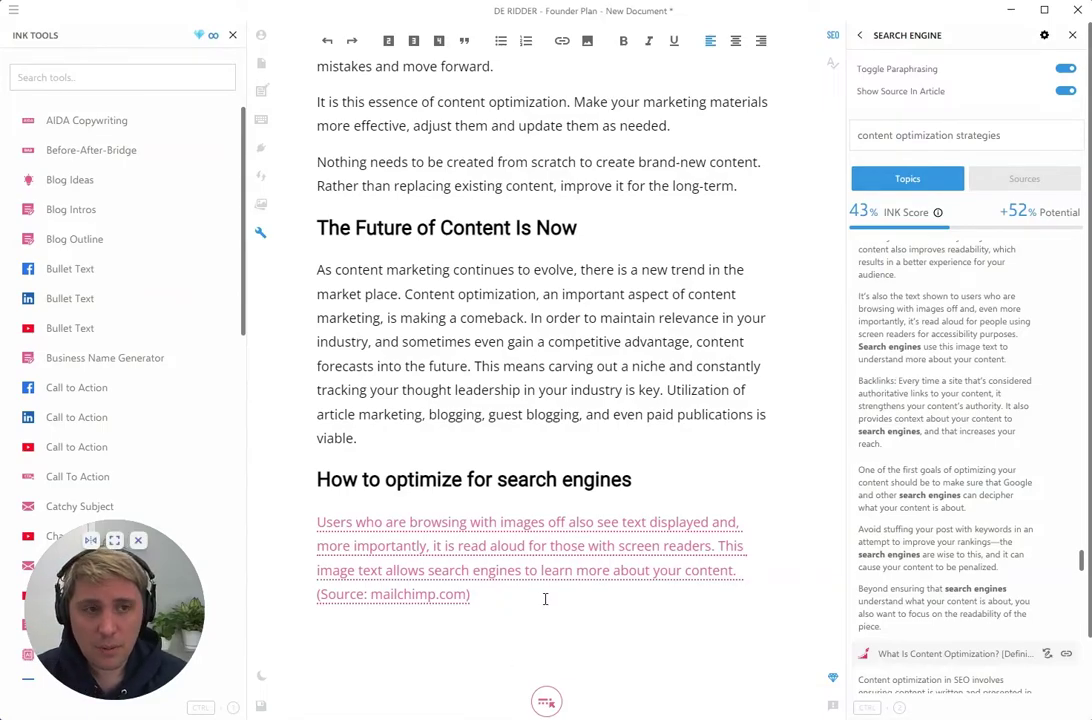
left_click_drag(534, 603, 319, 592)
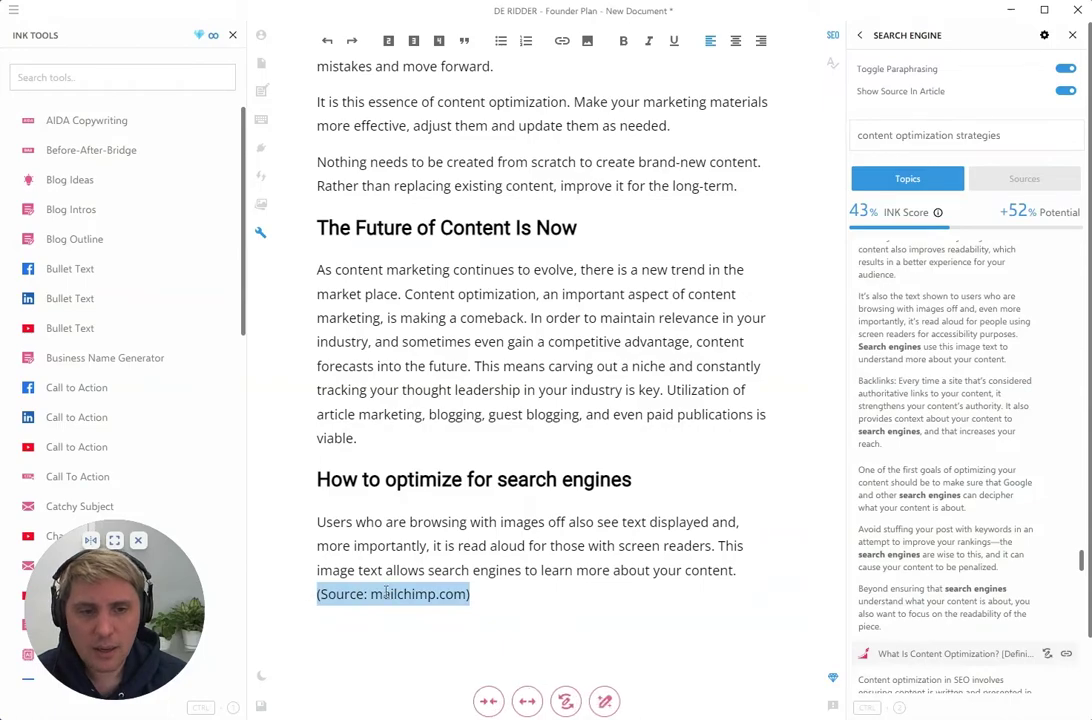
key("BackSpace")
key("BackSpace")
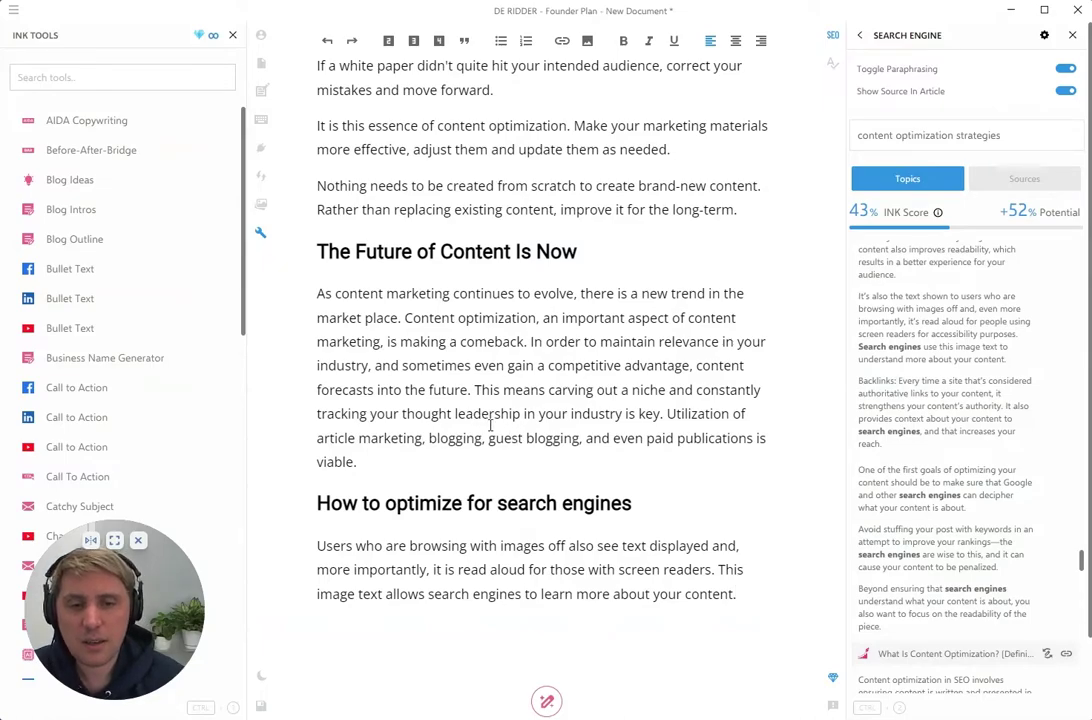
scroll(490, 425, "down", 1)
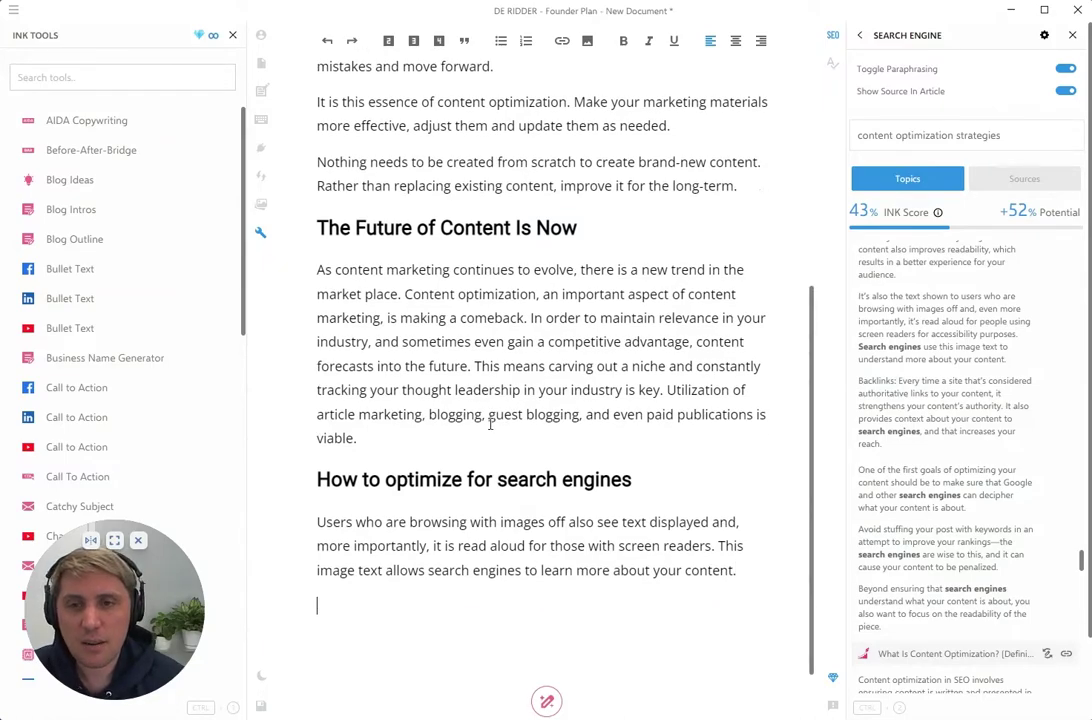
Step: Search Image Finder for 'blog article' and insert the laptop-and-mug desk photo
left_click(261, 205)
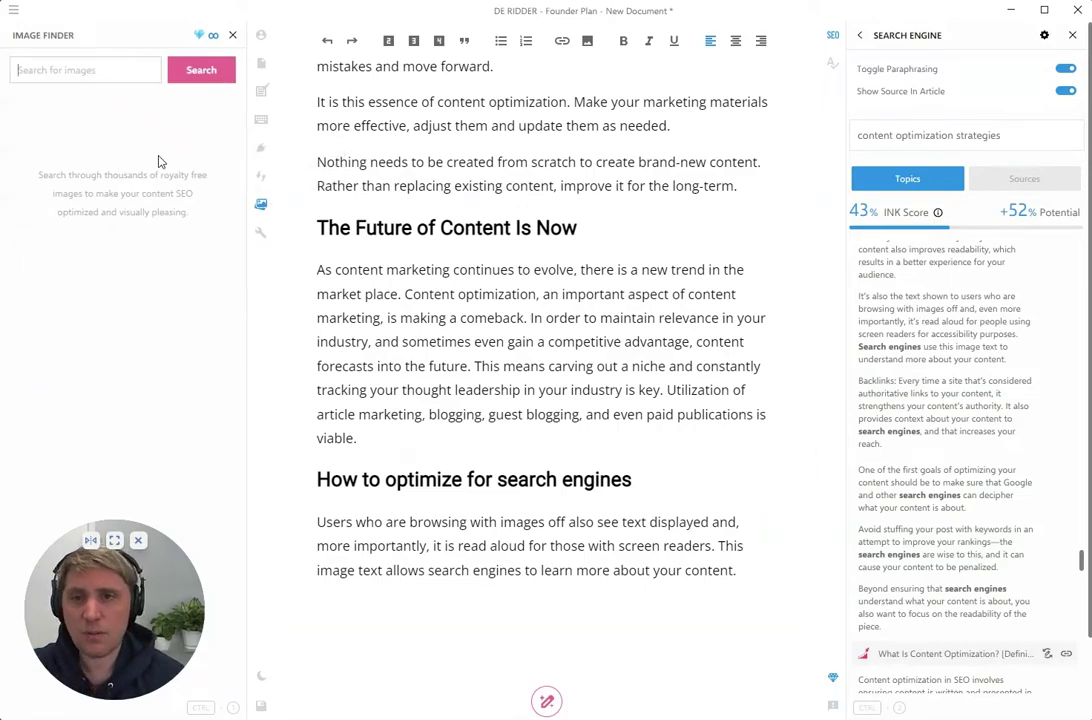
type("con")
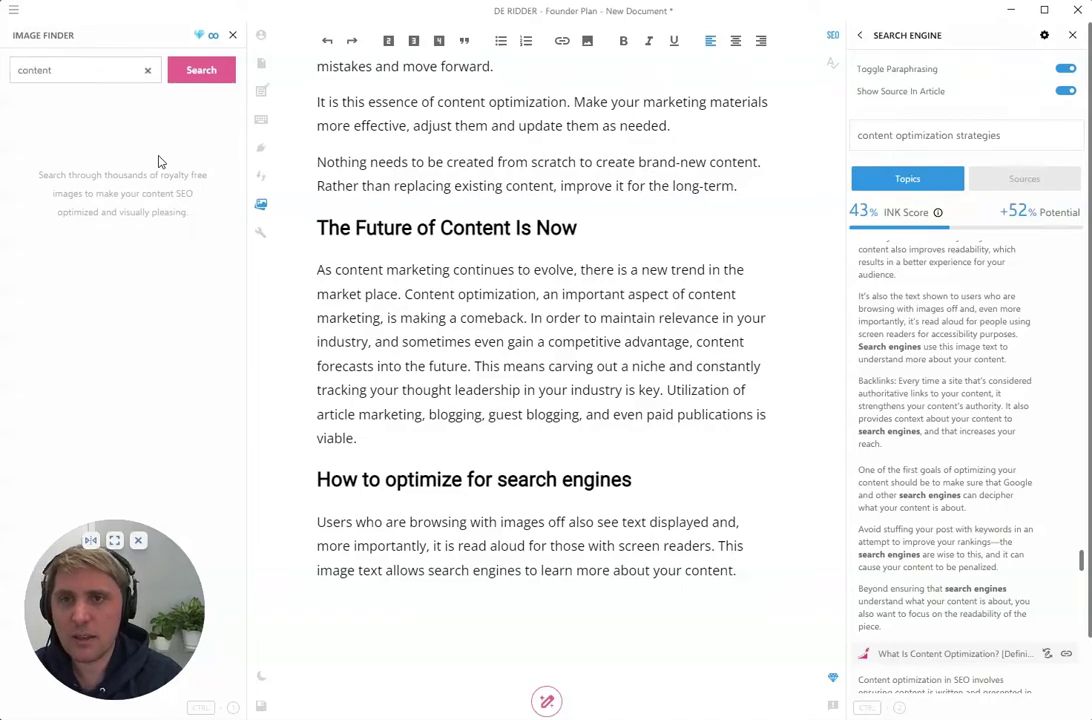
type("tent")
key("ctrl+a")
type("blog article")
key("Return")
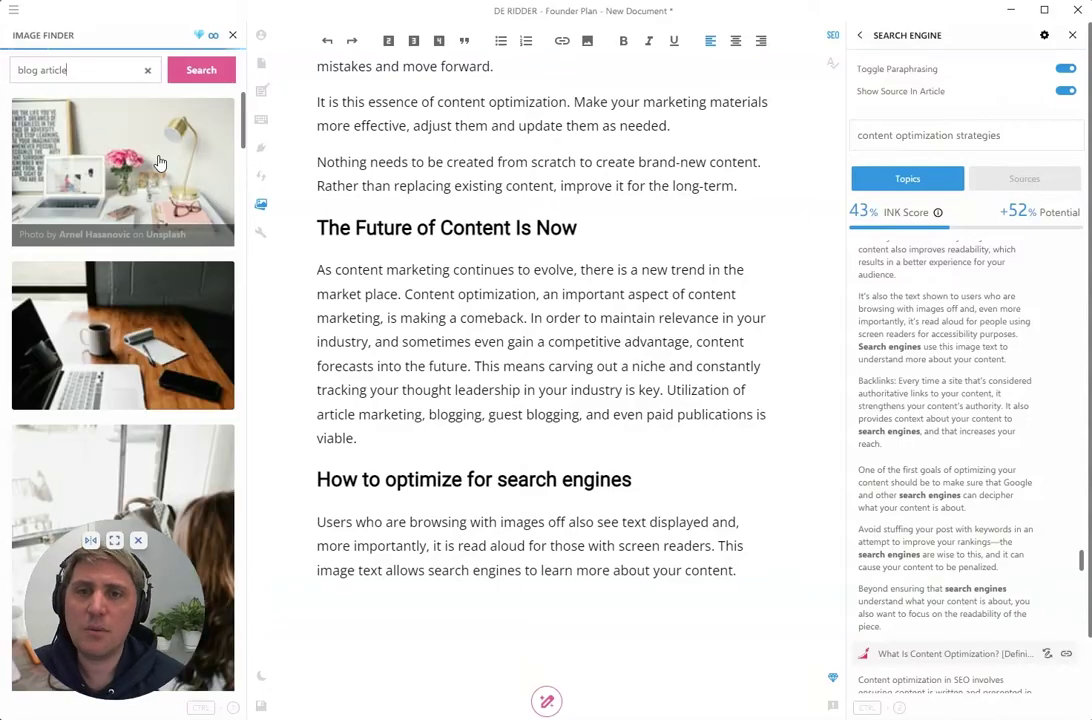
scroll(90, 200, "down", 2)
scroll(90, 230, "up", 2)
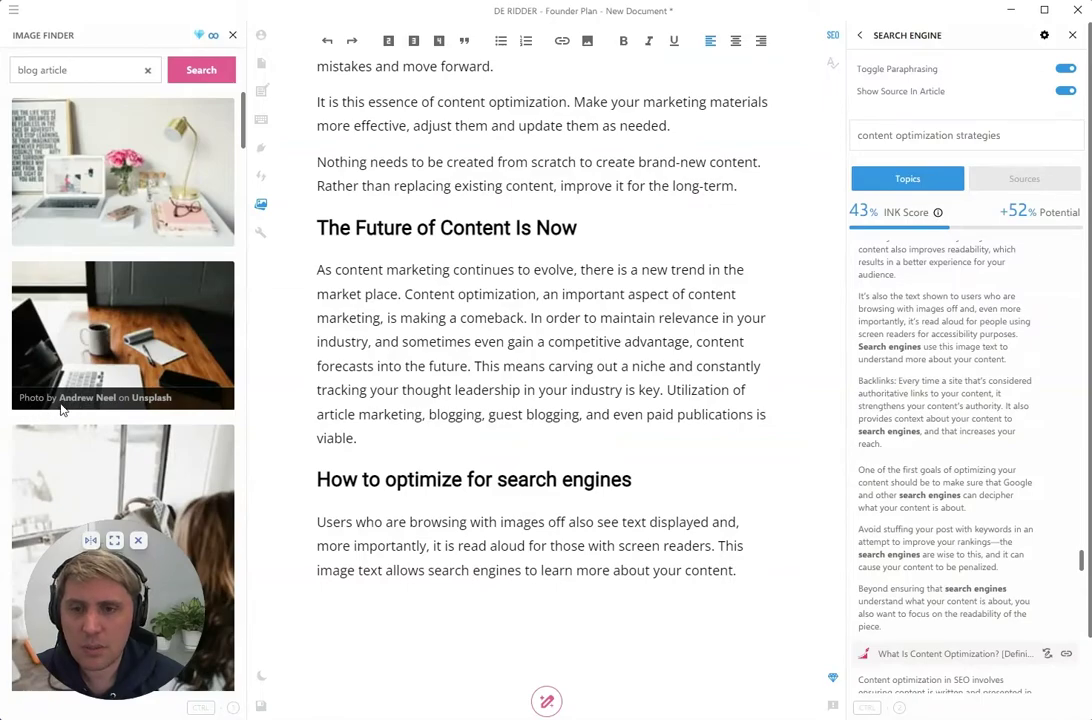
left_click(141, 325)
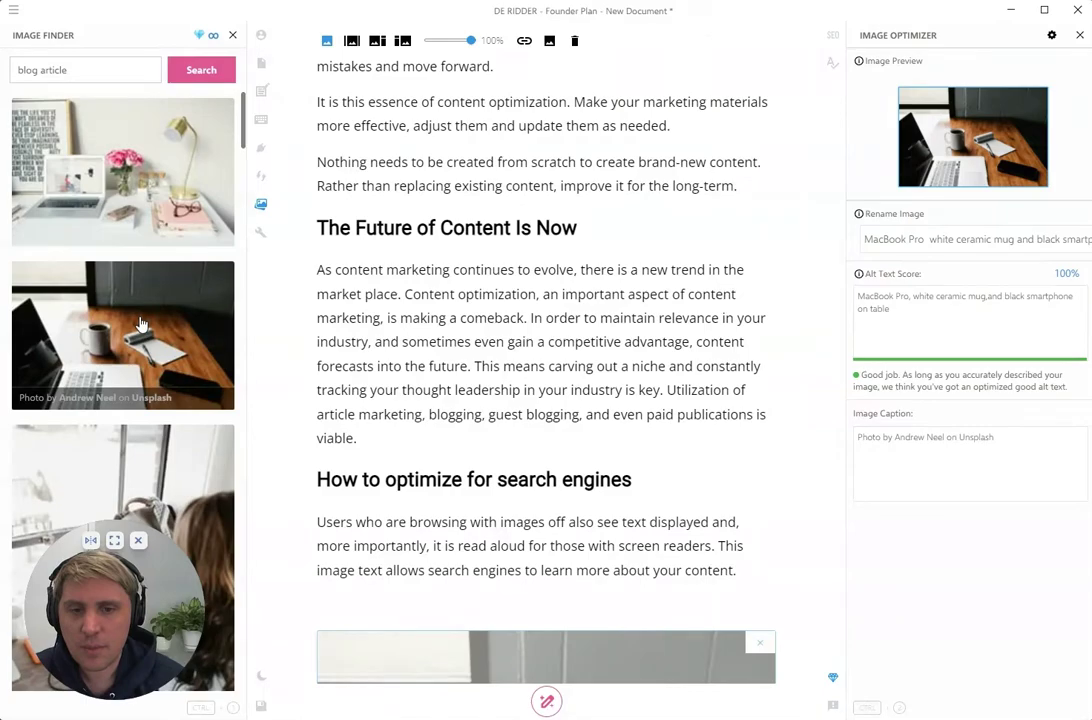
Step: Review the photo's alt text and caption, reselect the image, and open Image Optimizer settings
scroll(539, 434, "down", 4)
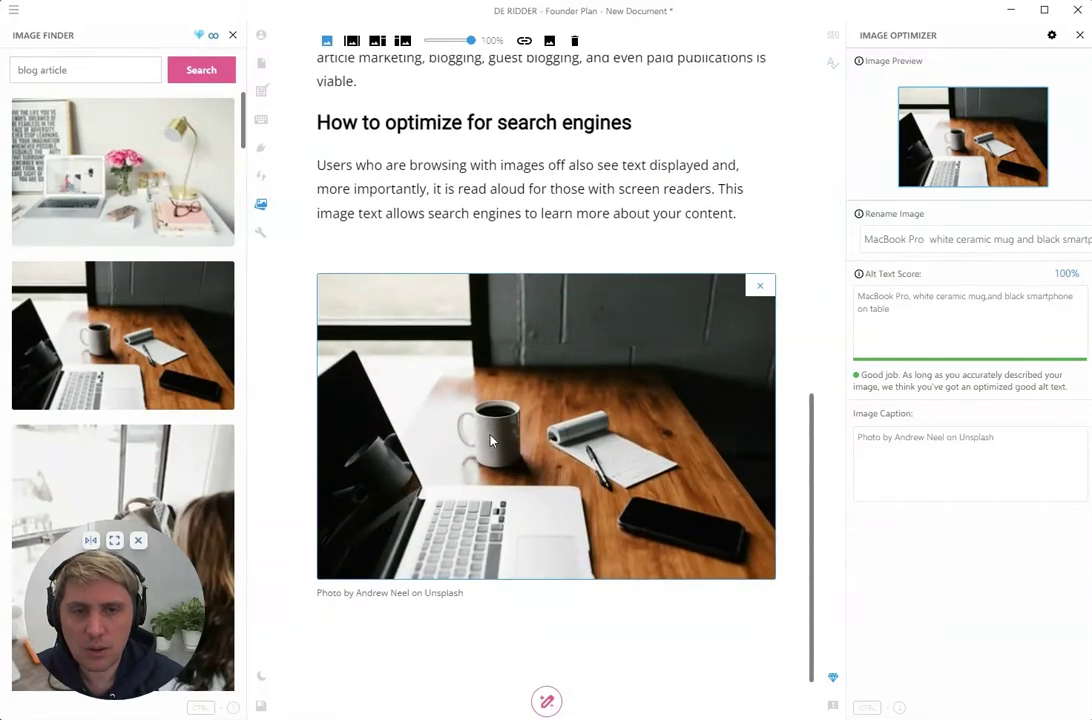
mouse_move(891, 242)
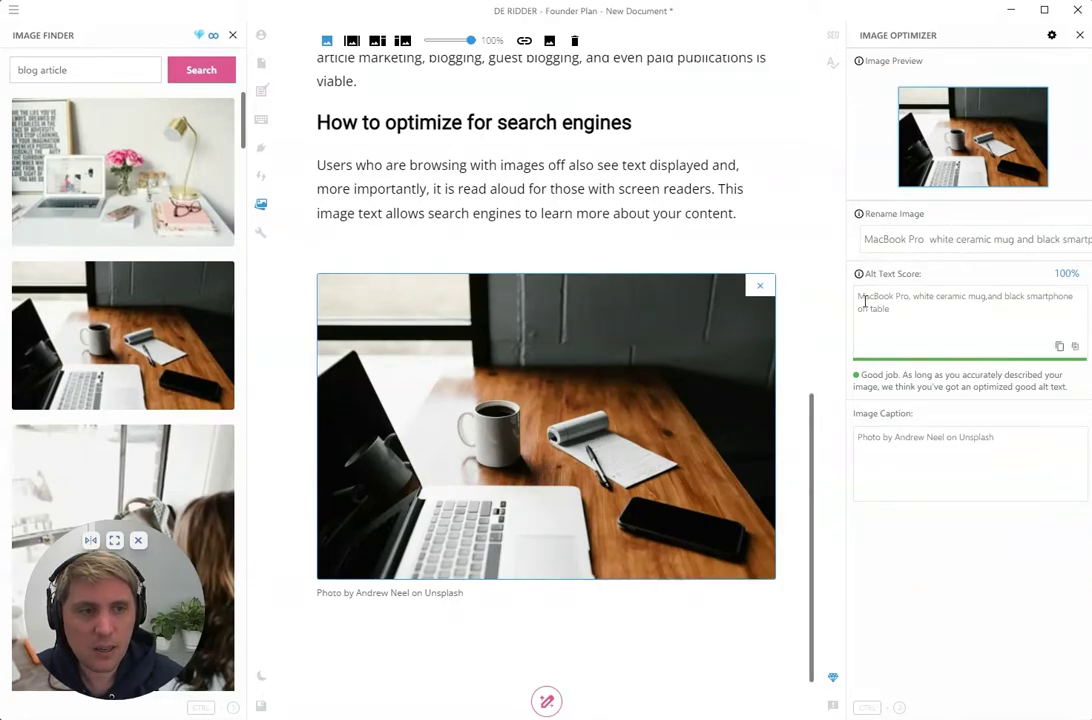
left_click_drag(858, 295, 938, 319)
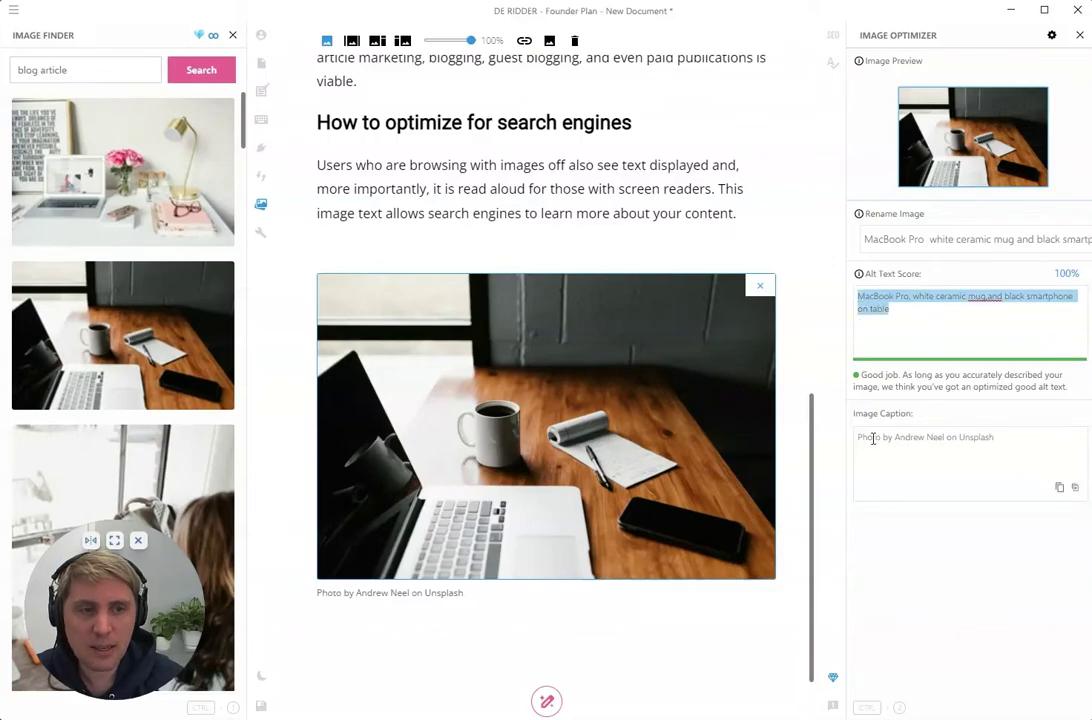
left_click_drag(858, 437, 990, 438)
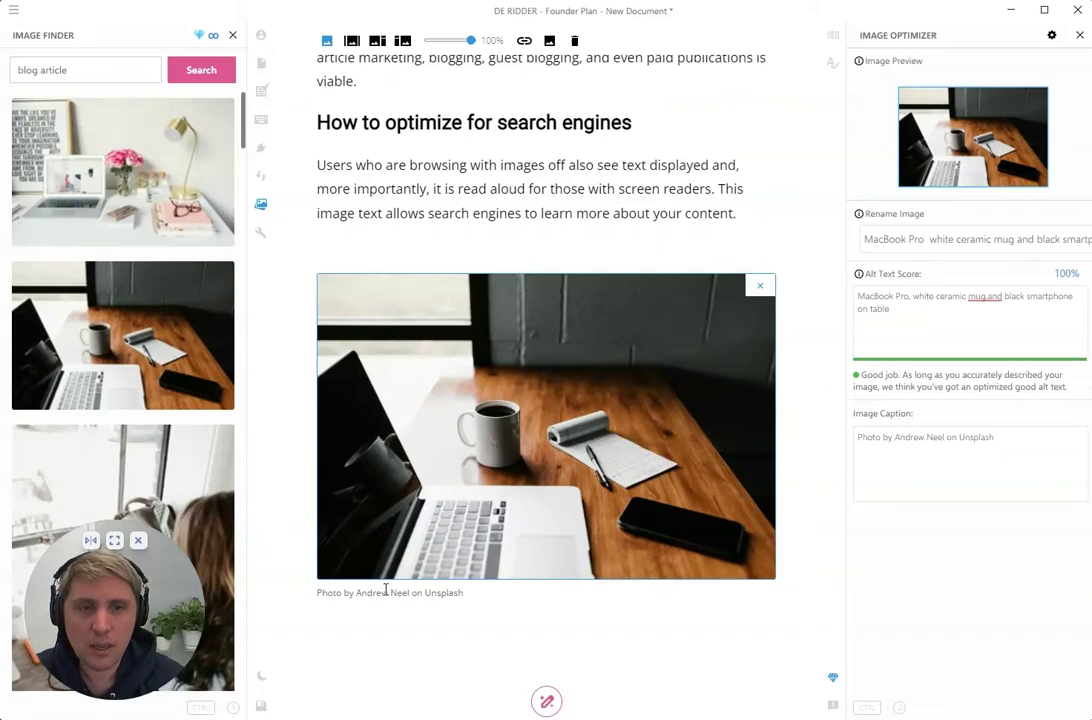
left_click(361, 241)
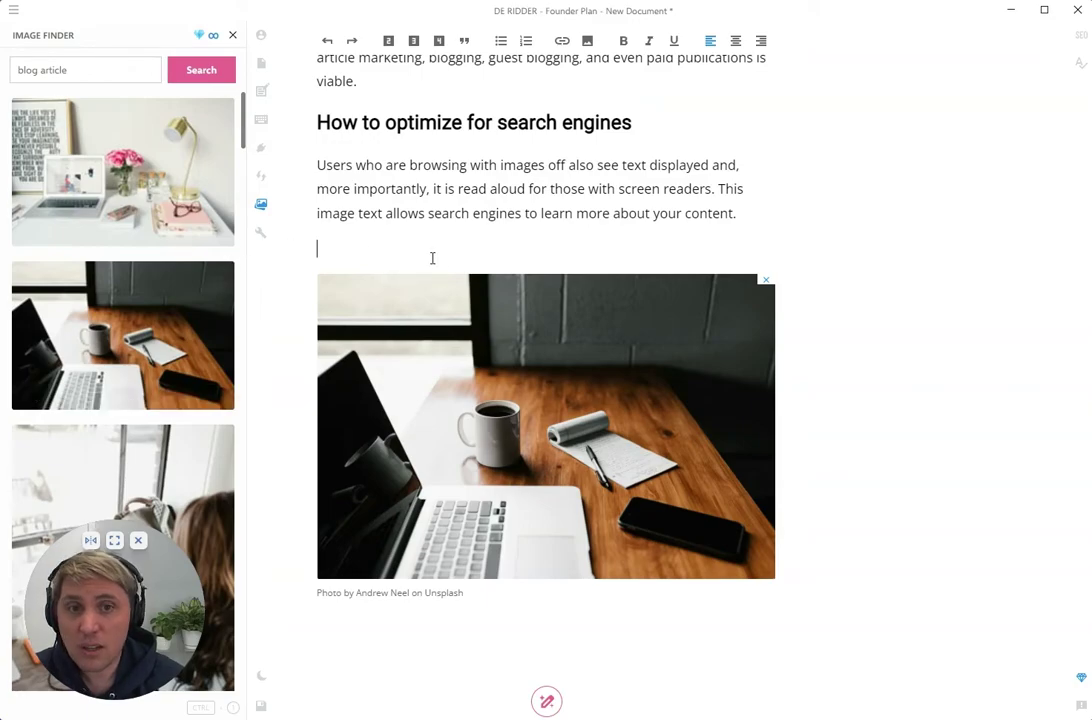
left_click(587, 335)
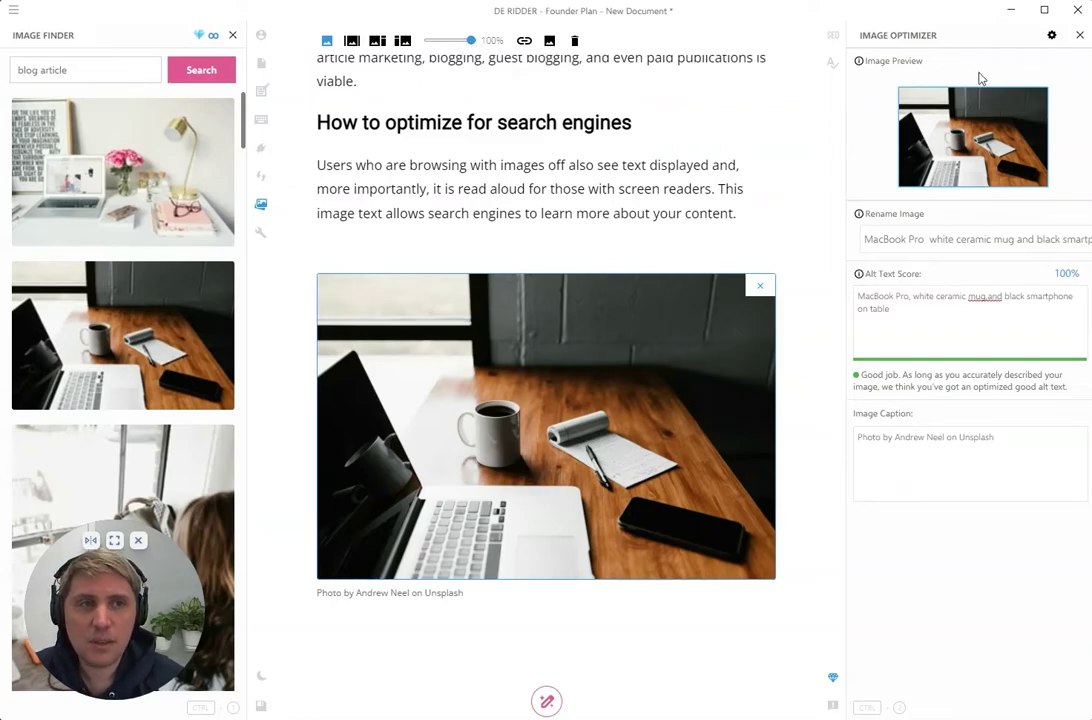
left_click(1052, 38)
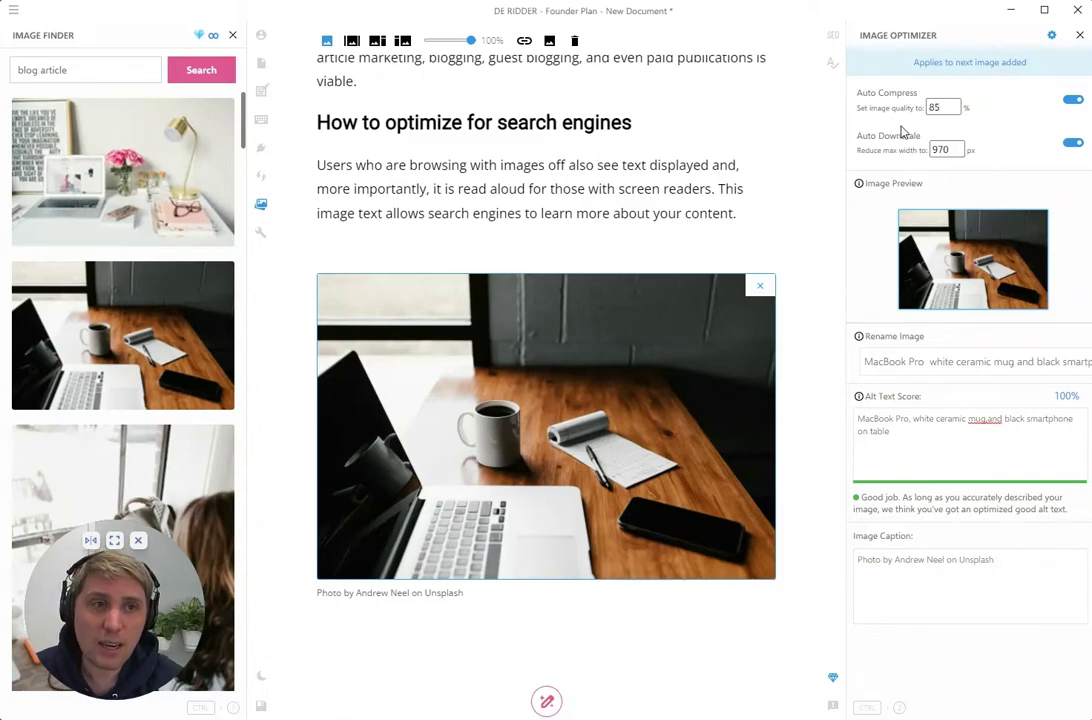
Step: Collapse the Image Optimizer's auto compress and auto downscale settings
left_click(1052, 37)
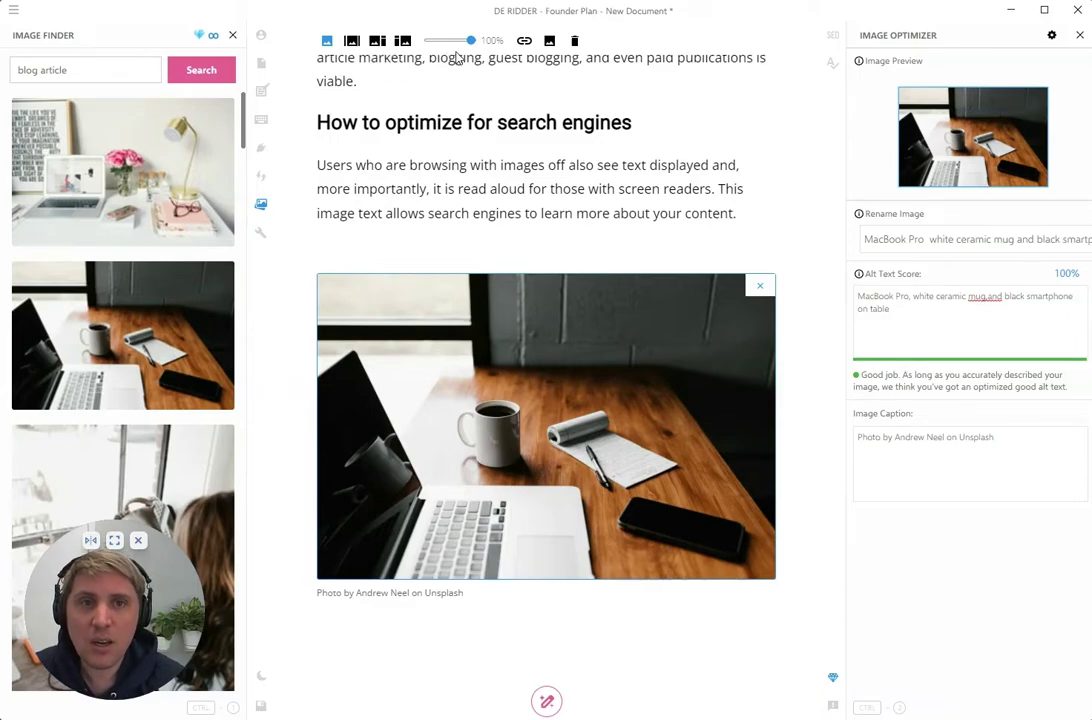
Step: Centre the desk photo in the column and resize it to 87%
left_click(378, 42)
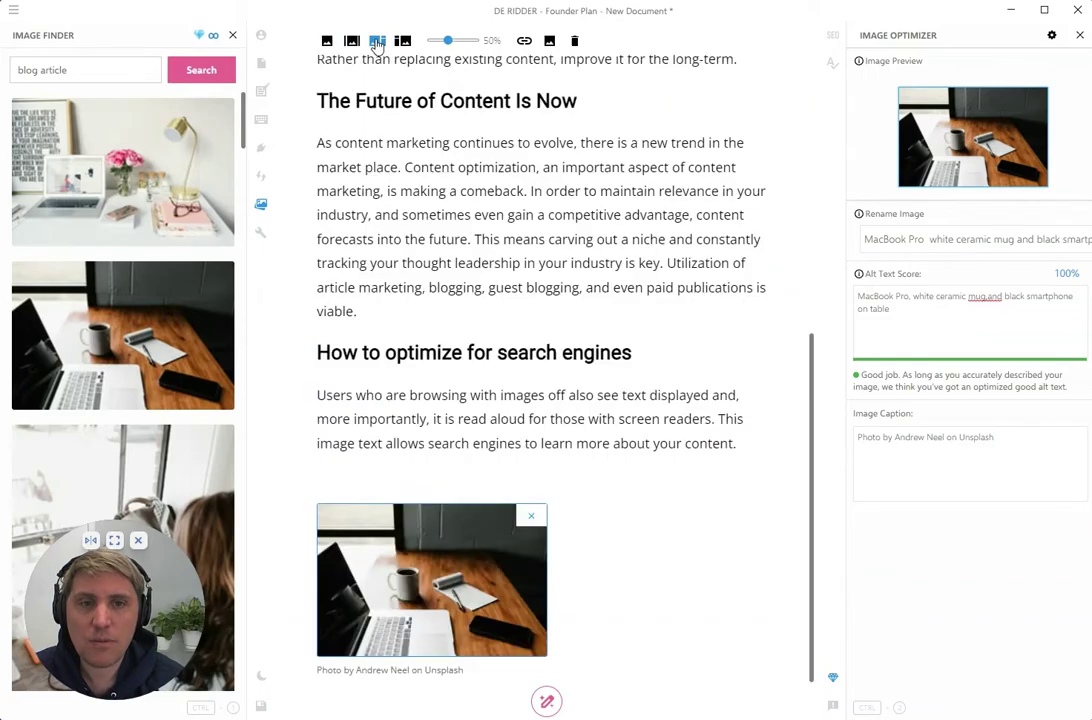
left_click(407, 44)
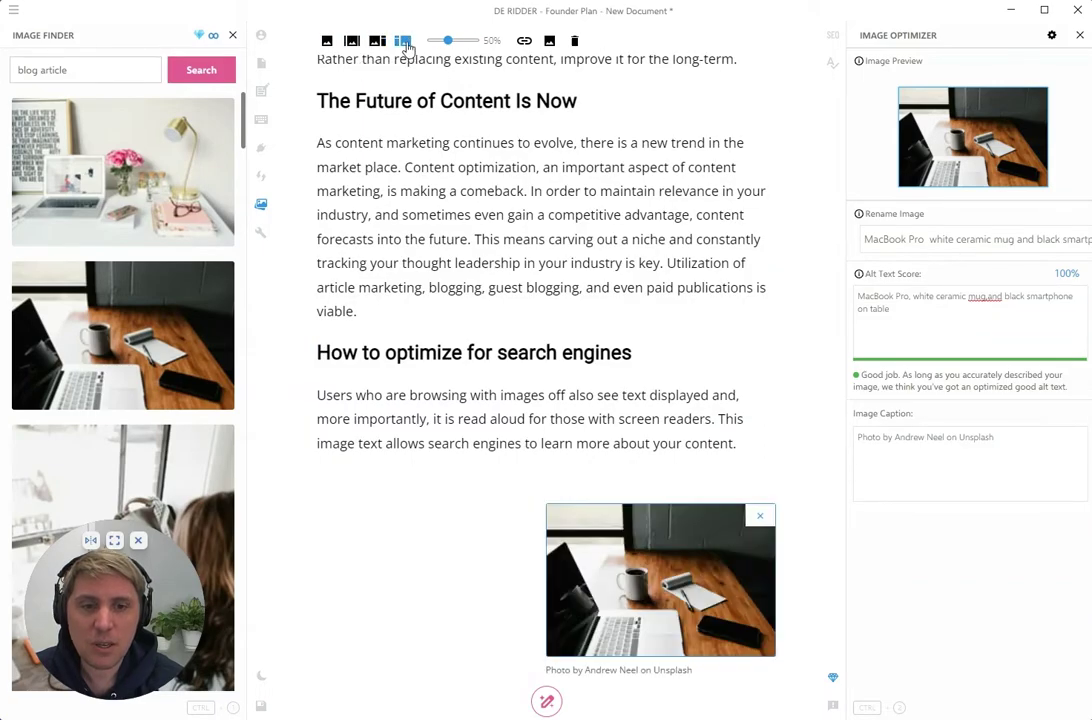
left_click(352, 44)
left_click(352, 46)
left_click_drag(447, 40, 469, 45)
Step: Close the image search panel
scroll(551, 300, "down", 3)
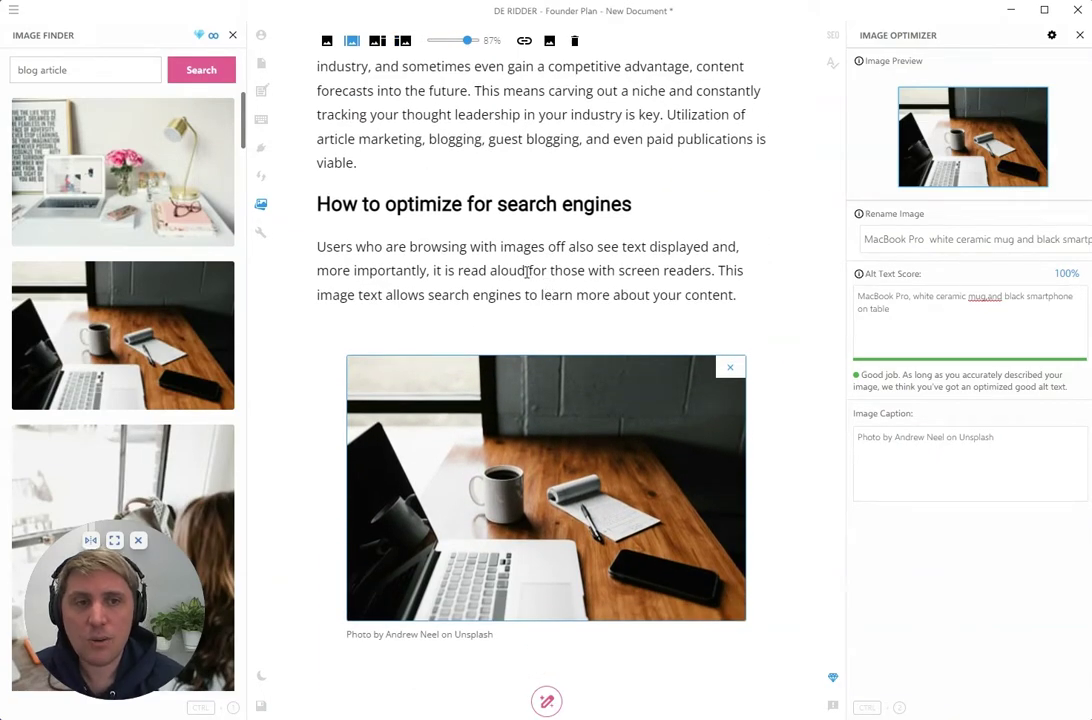
left_click(261, 205)
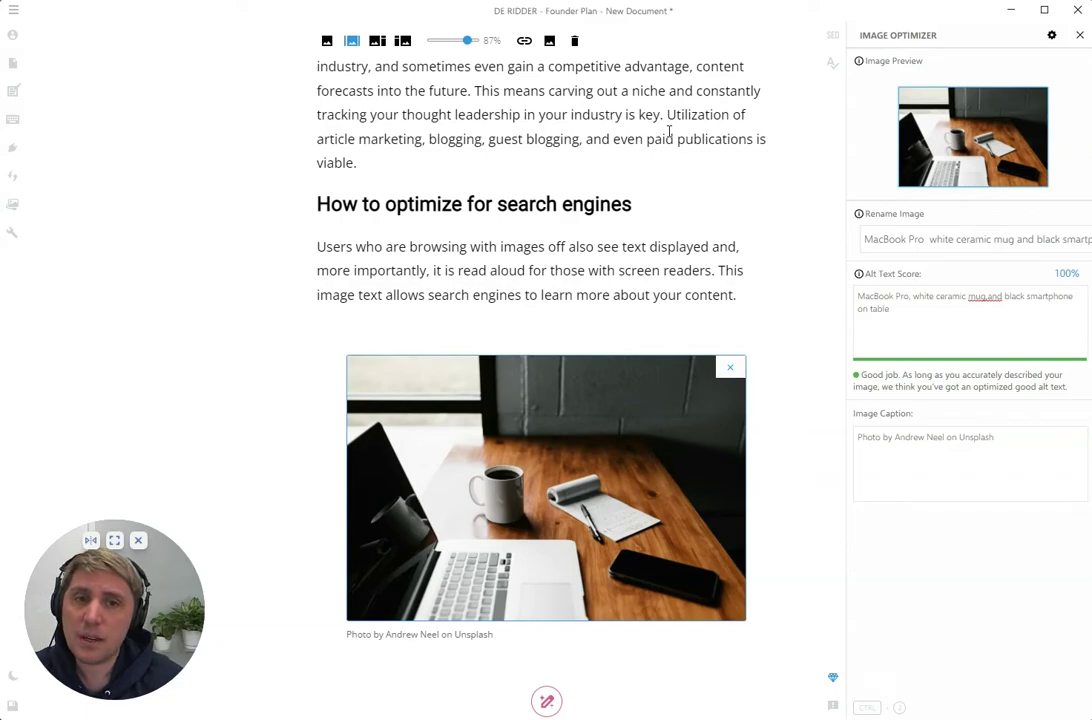
Step: Deselect the centred desk photo by clicking into the paragraph text
left_click(611, 246)
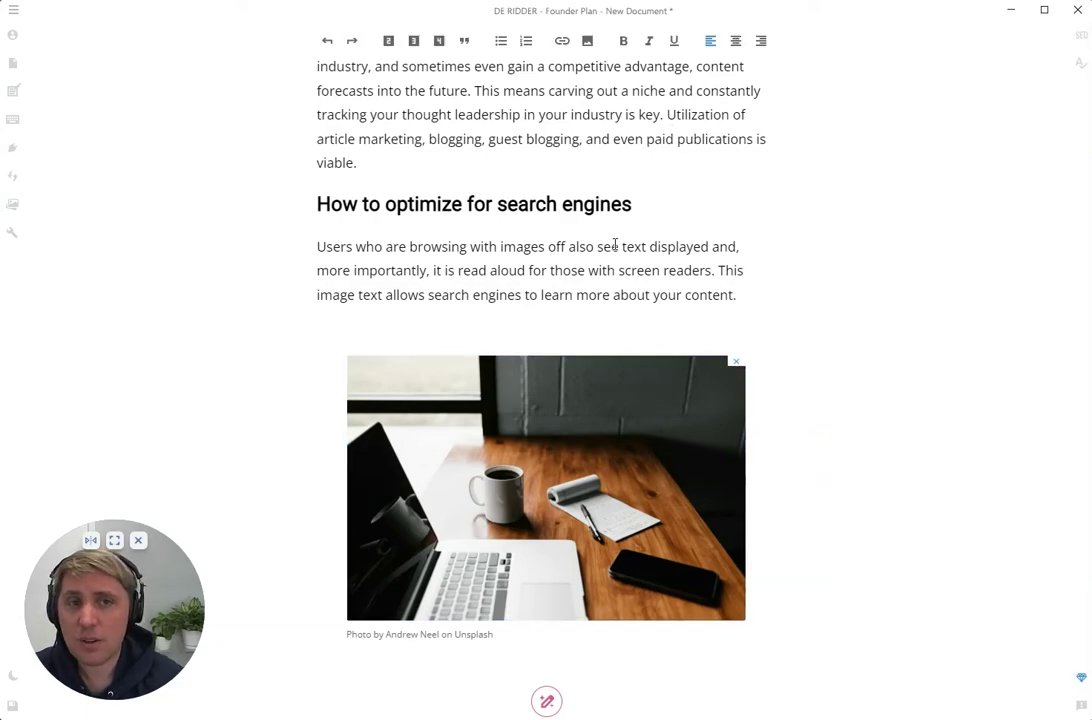